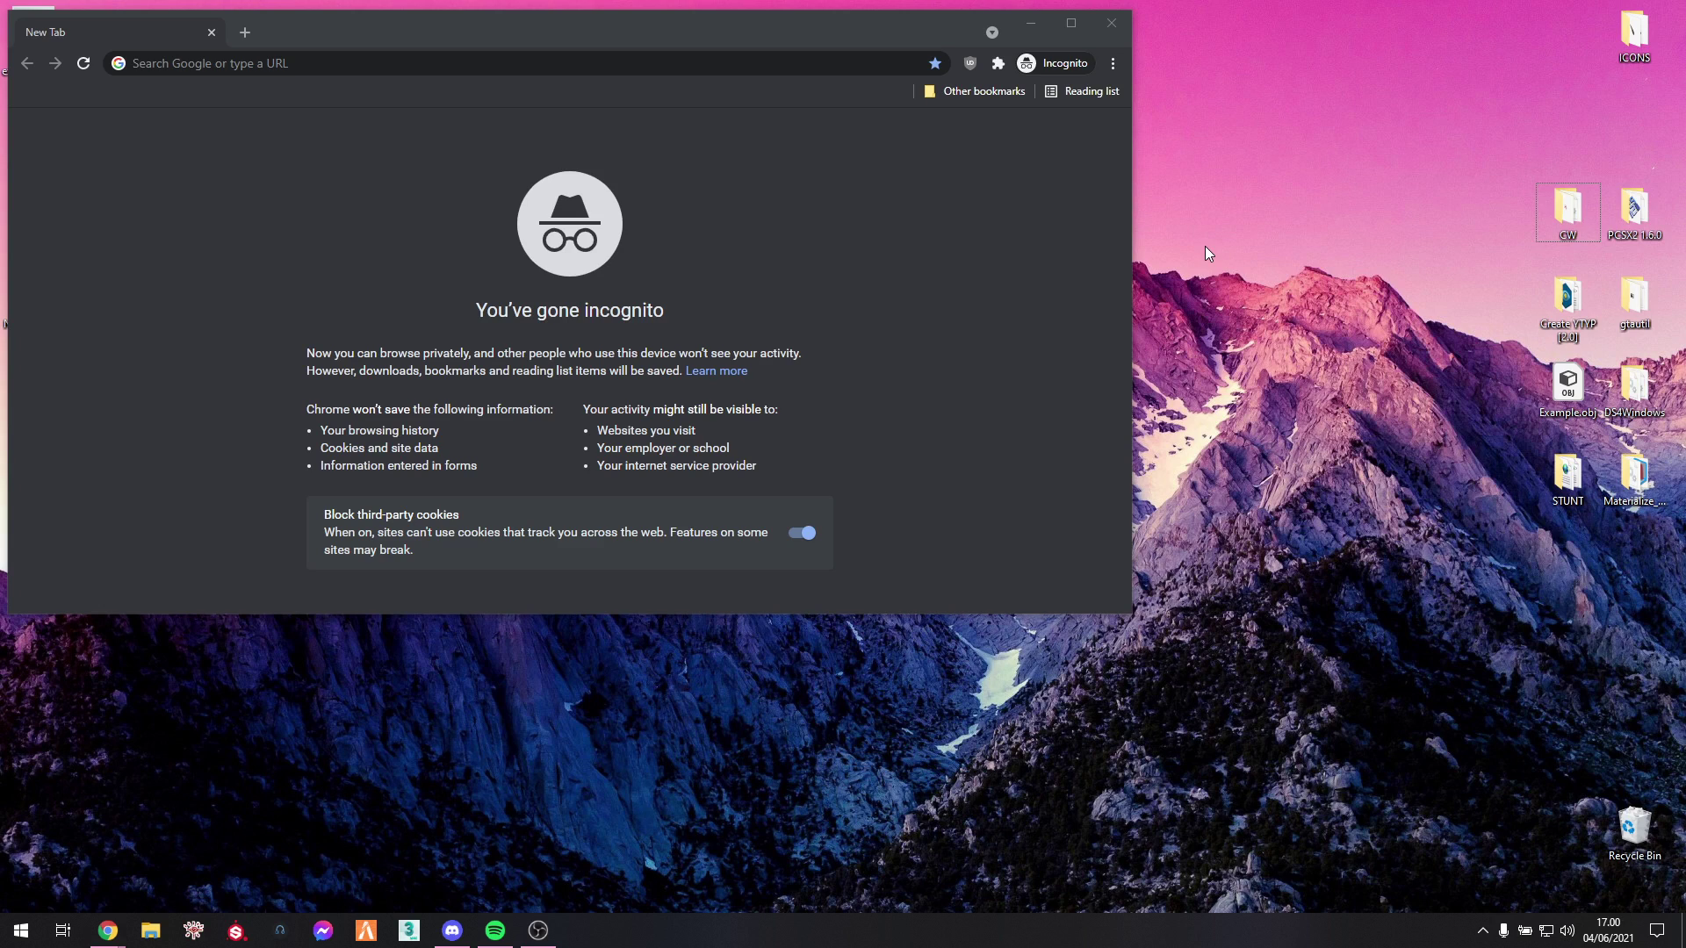
Download mods_and_DLC_folders.7z from the pasted Discord link in Chrome, then open File Explorer
click(527, 67)
key(ctrl+v)
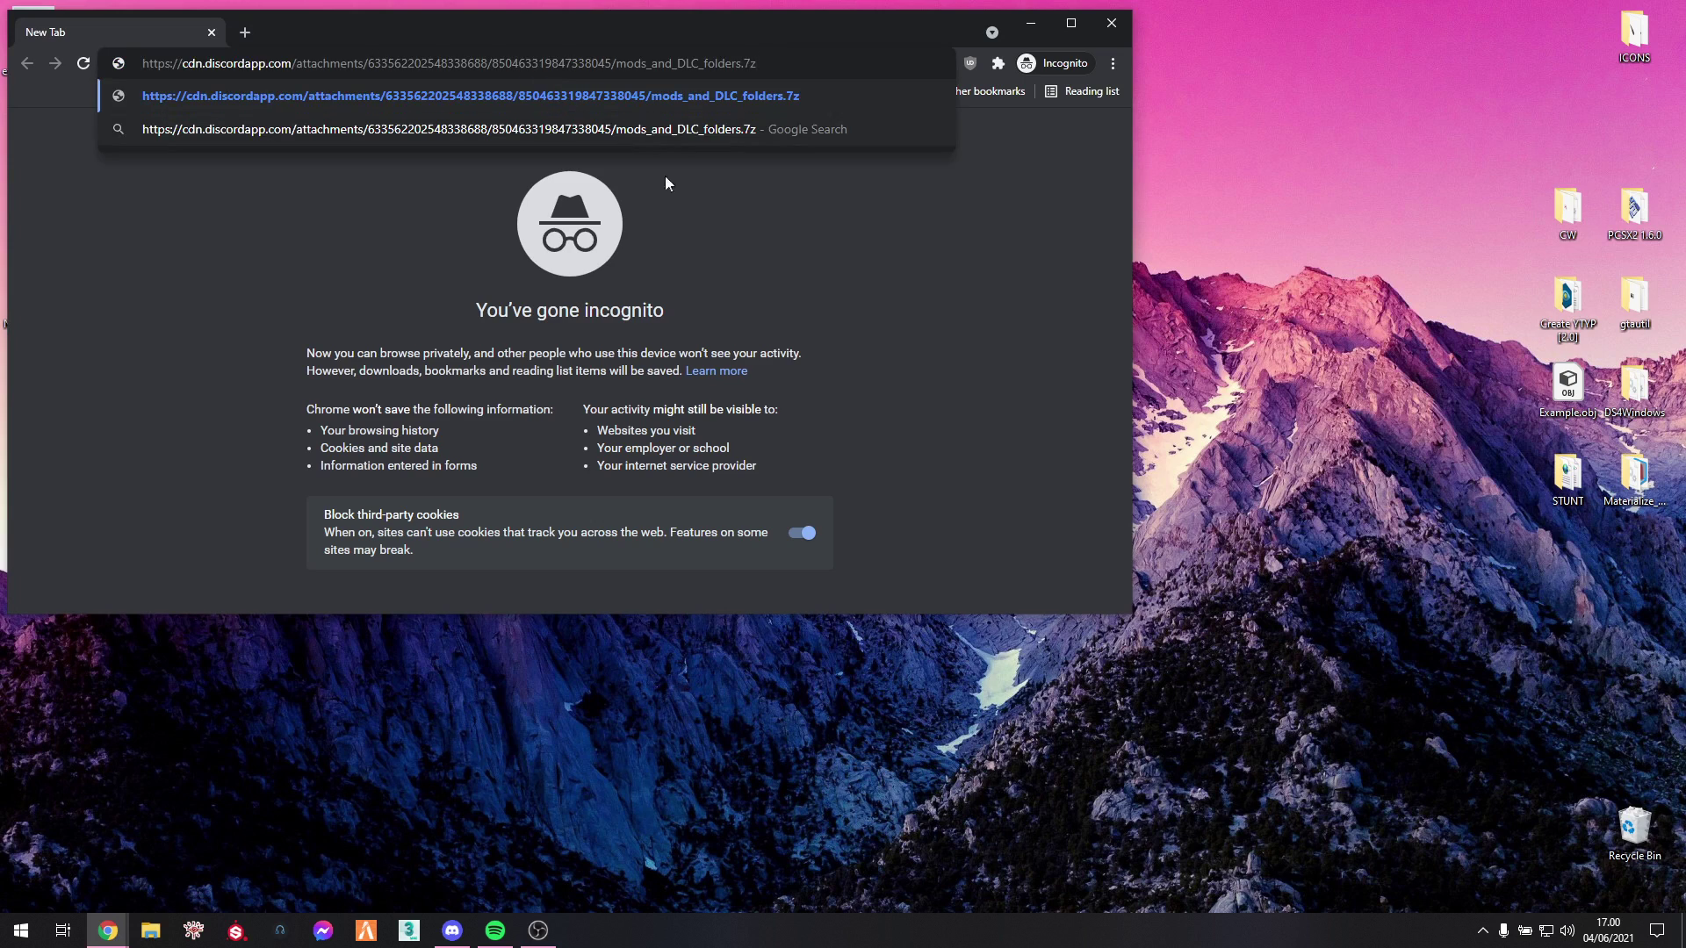
key(Return)
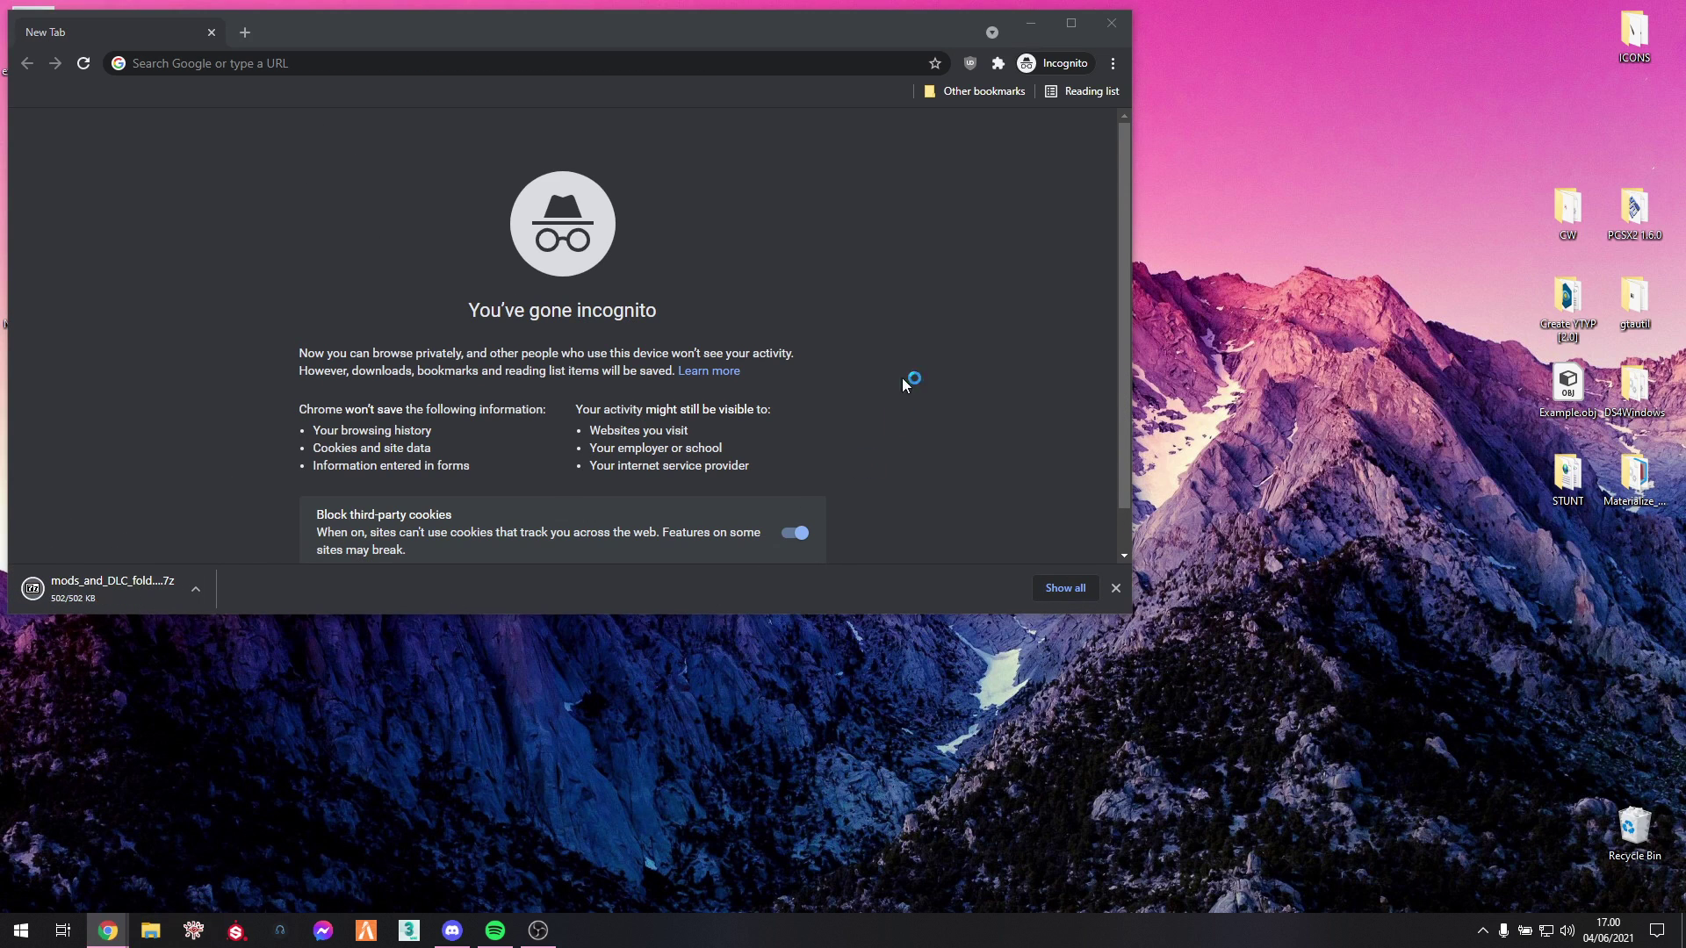
key(super+e)
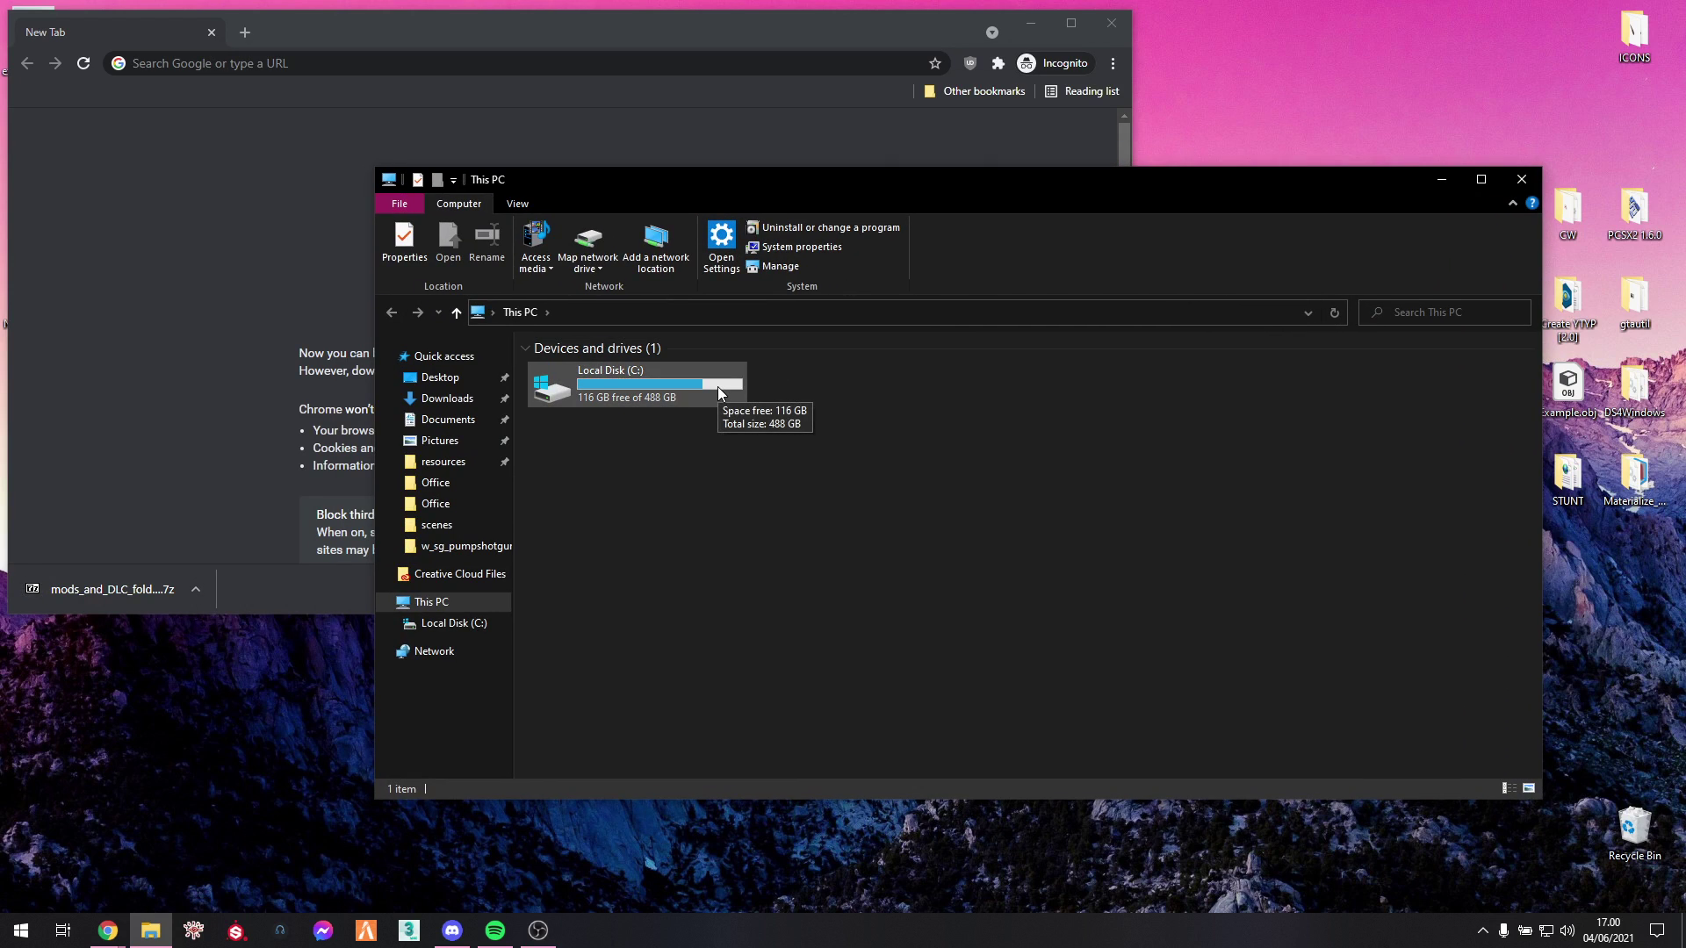
Browse to C:\Program Files (x86)\Steam\steamapps\common\Grand Theft Auto V
double_click(690, 395)
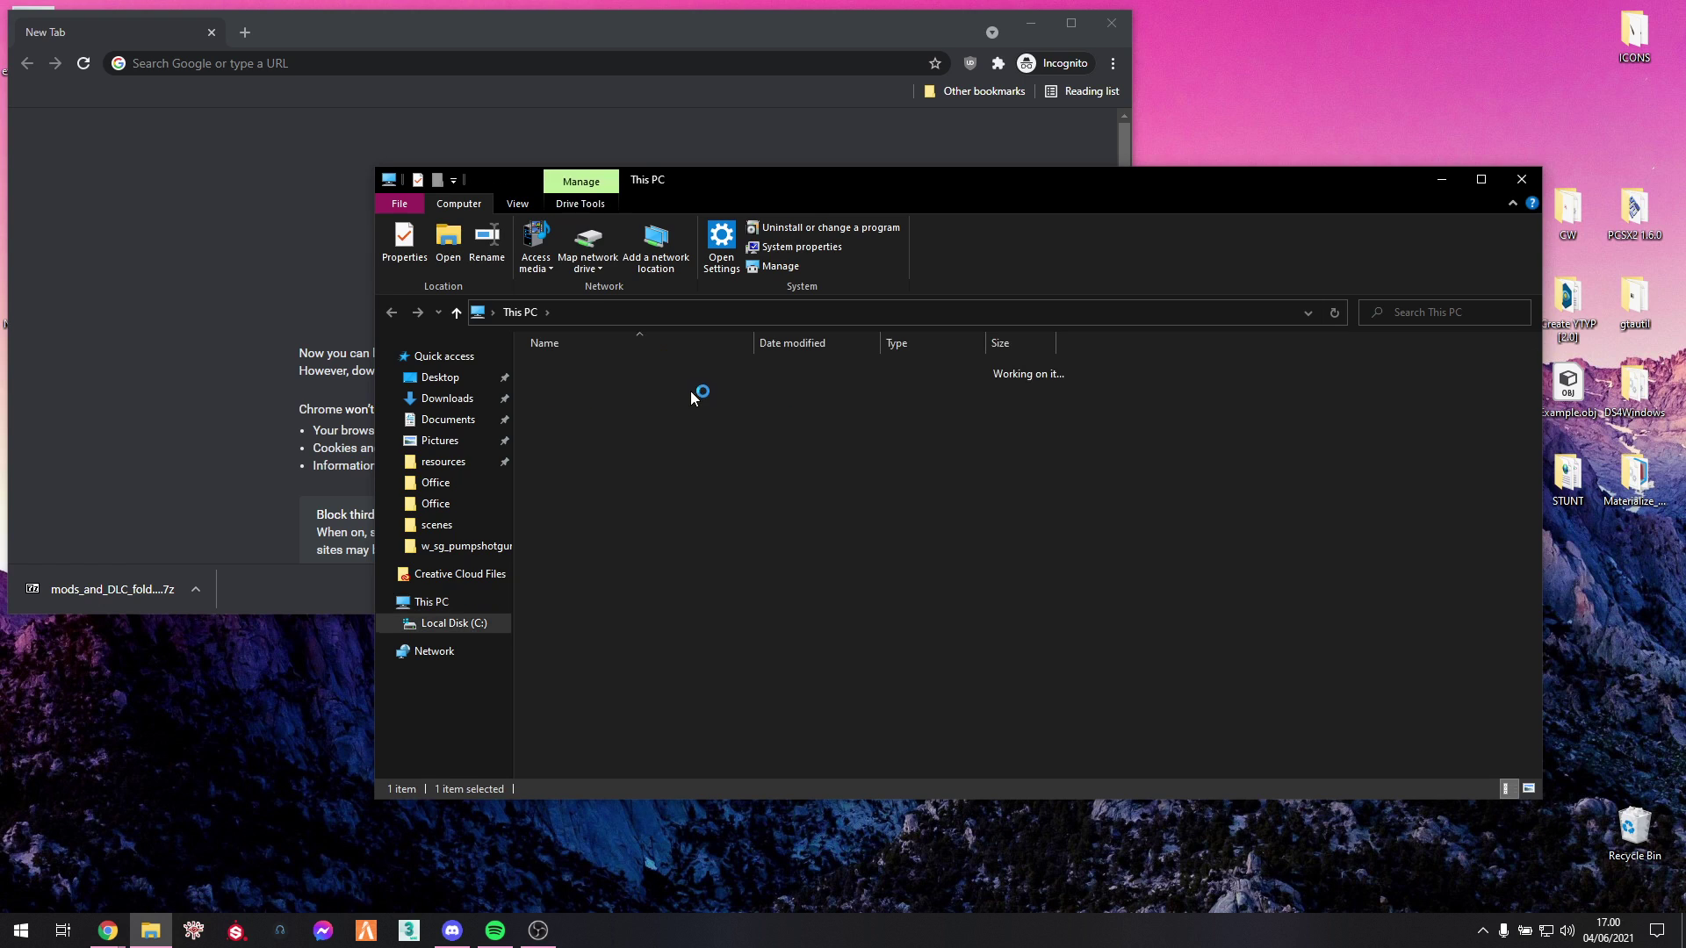
double_click(614, 462)
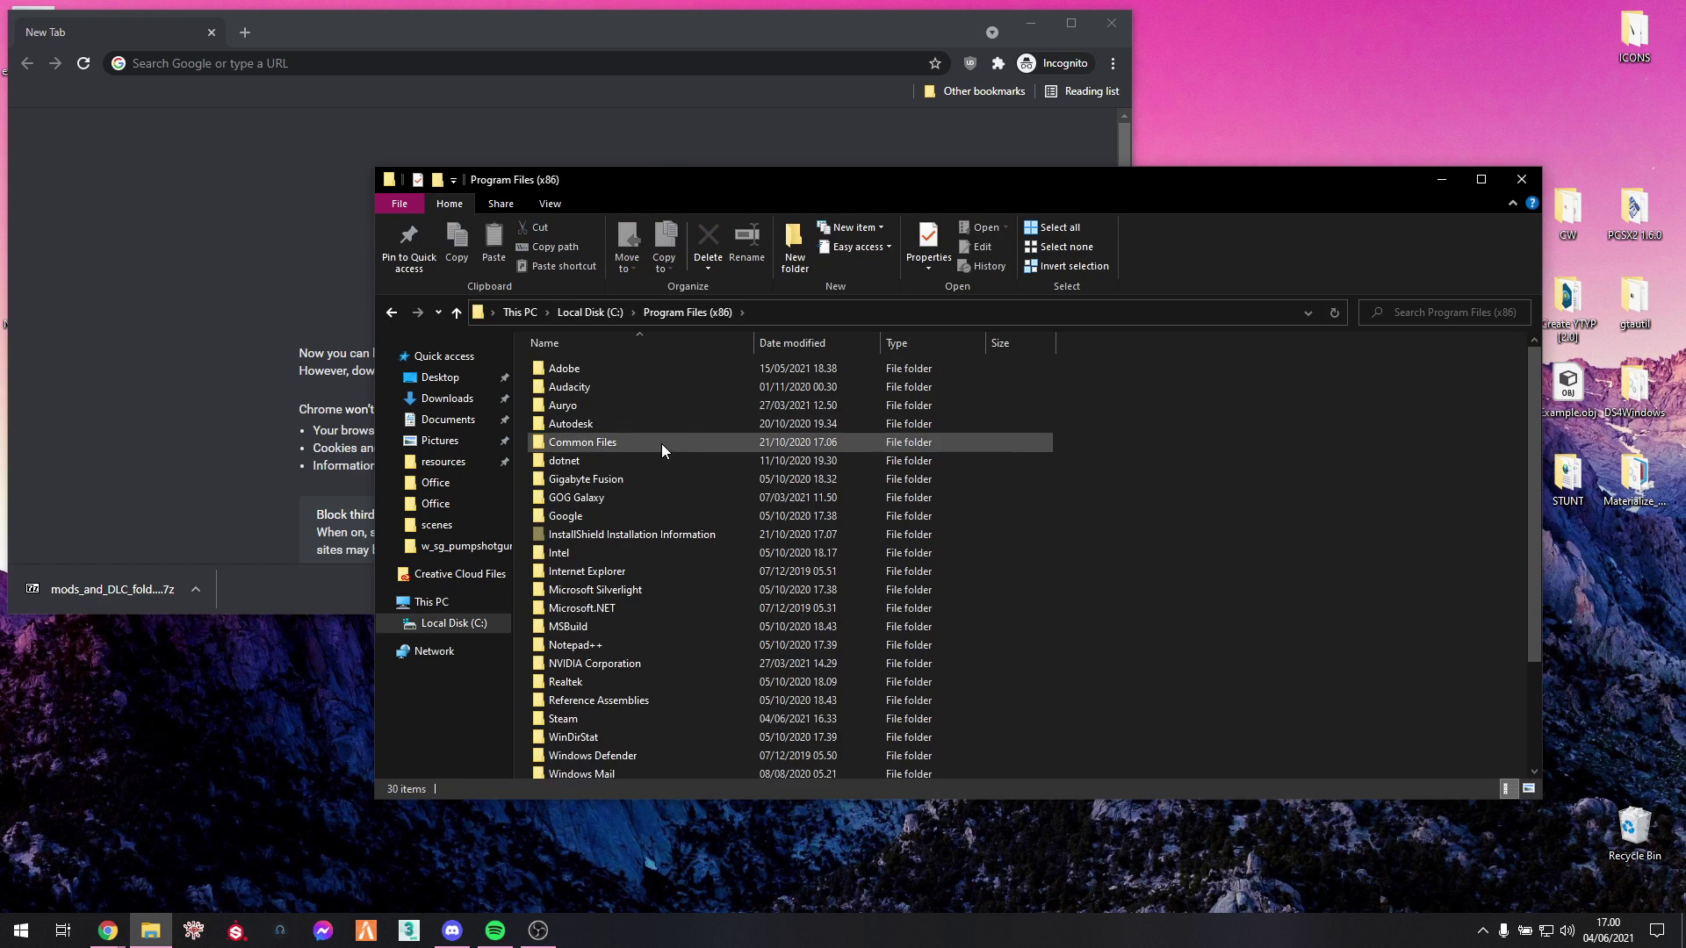
click(587, 725)
double_click(587, 726)
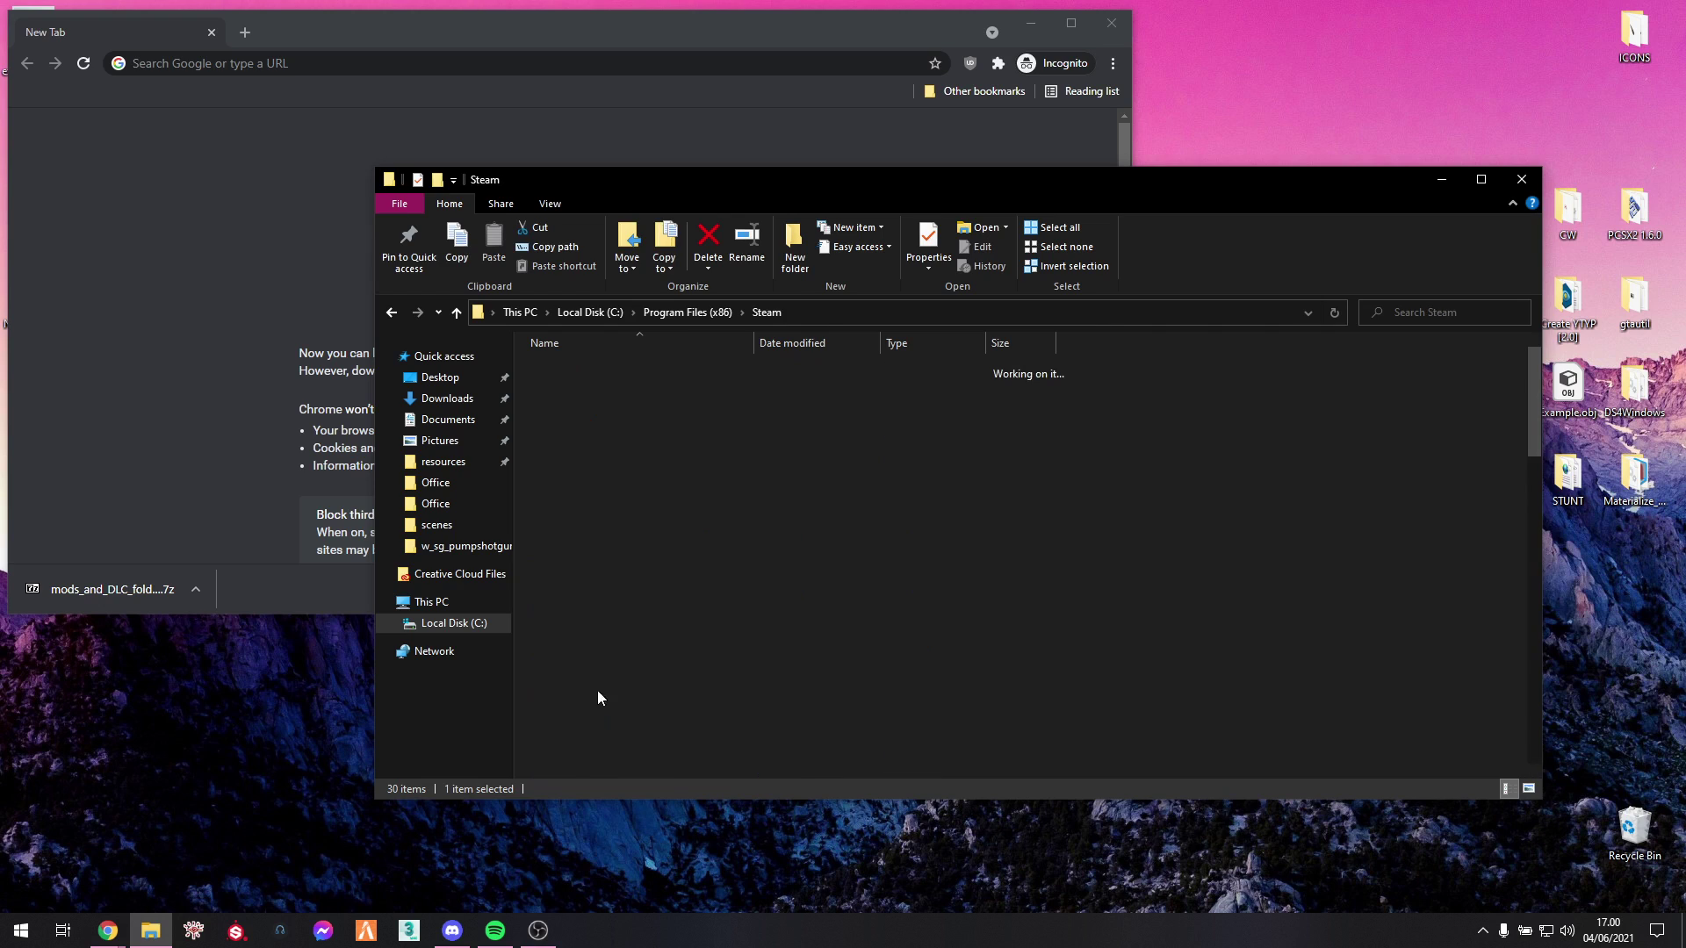
double_click(596, 669)
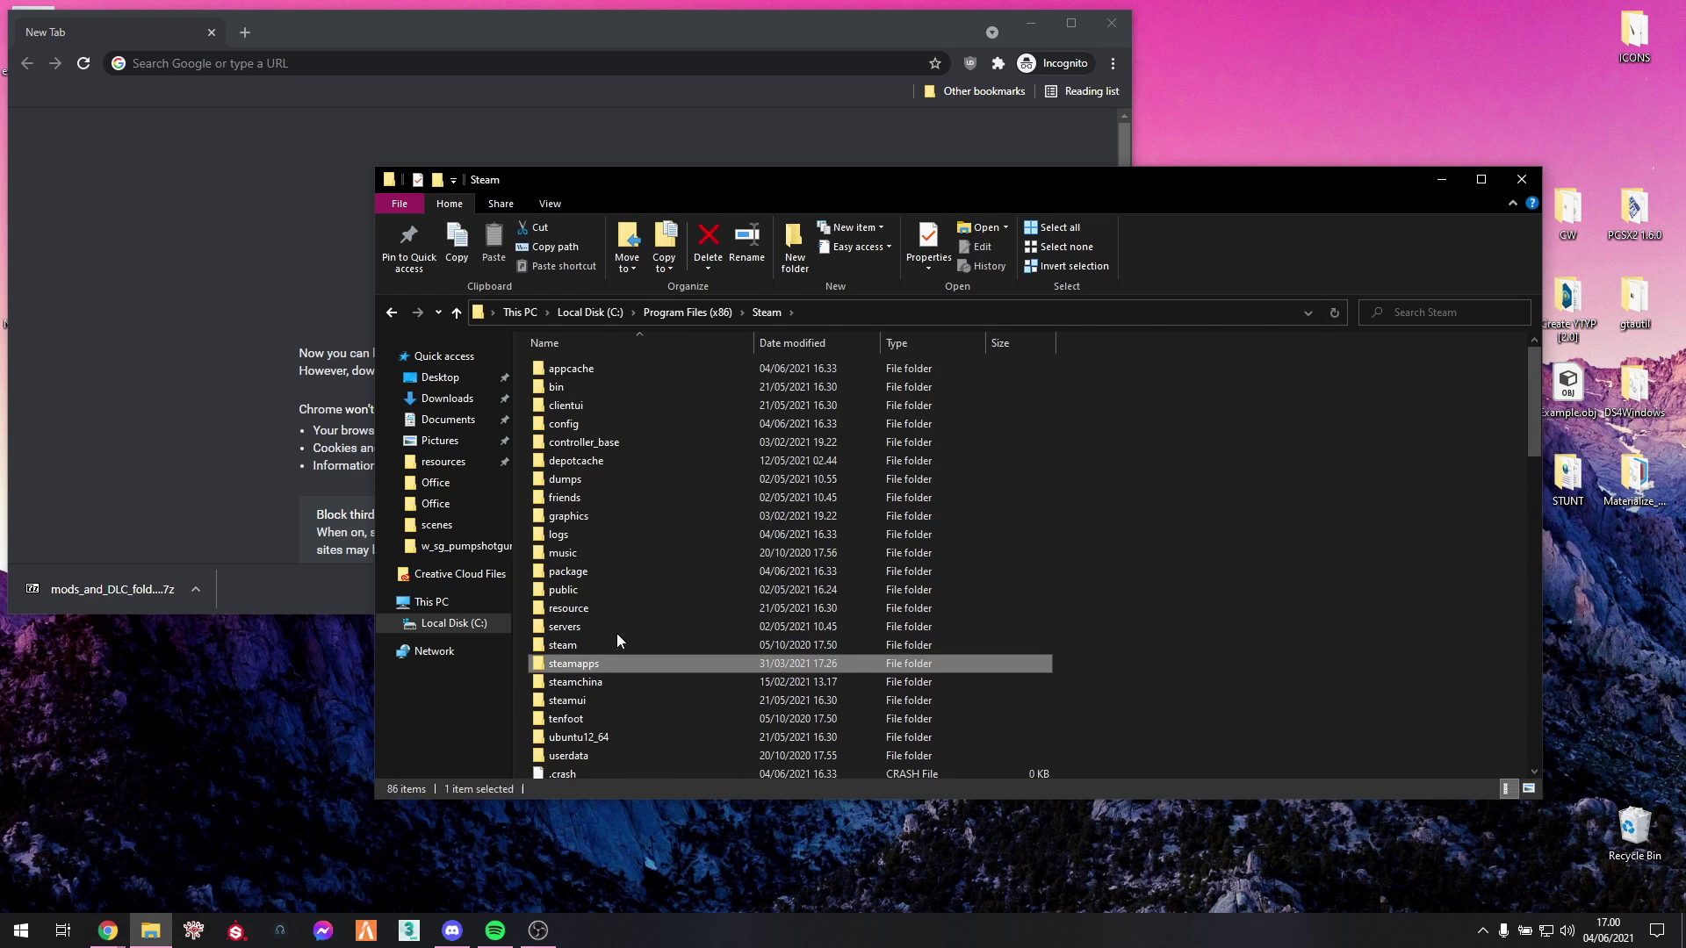
double_click(597, 369)
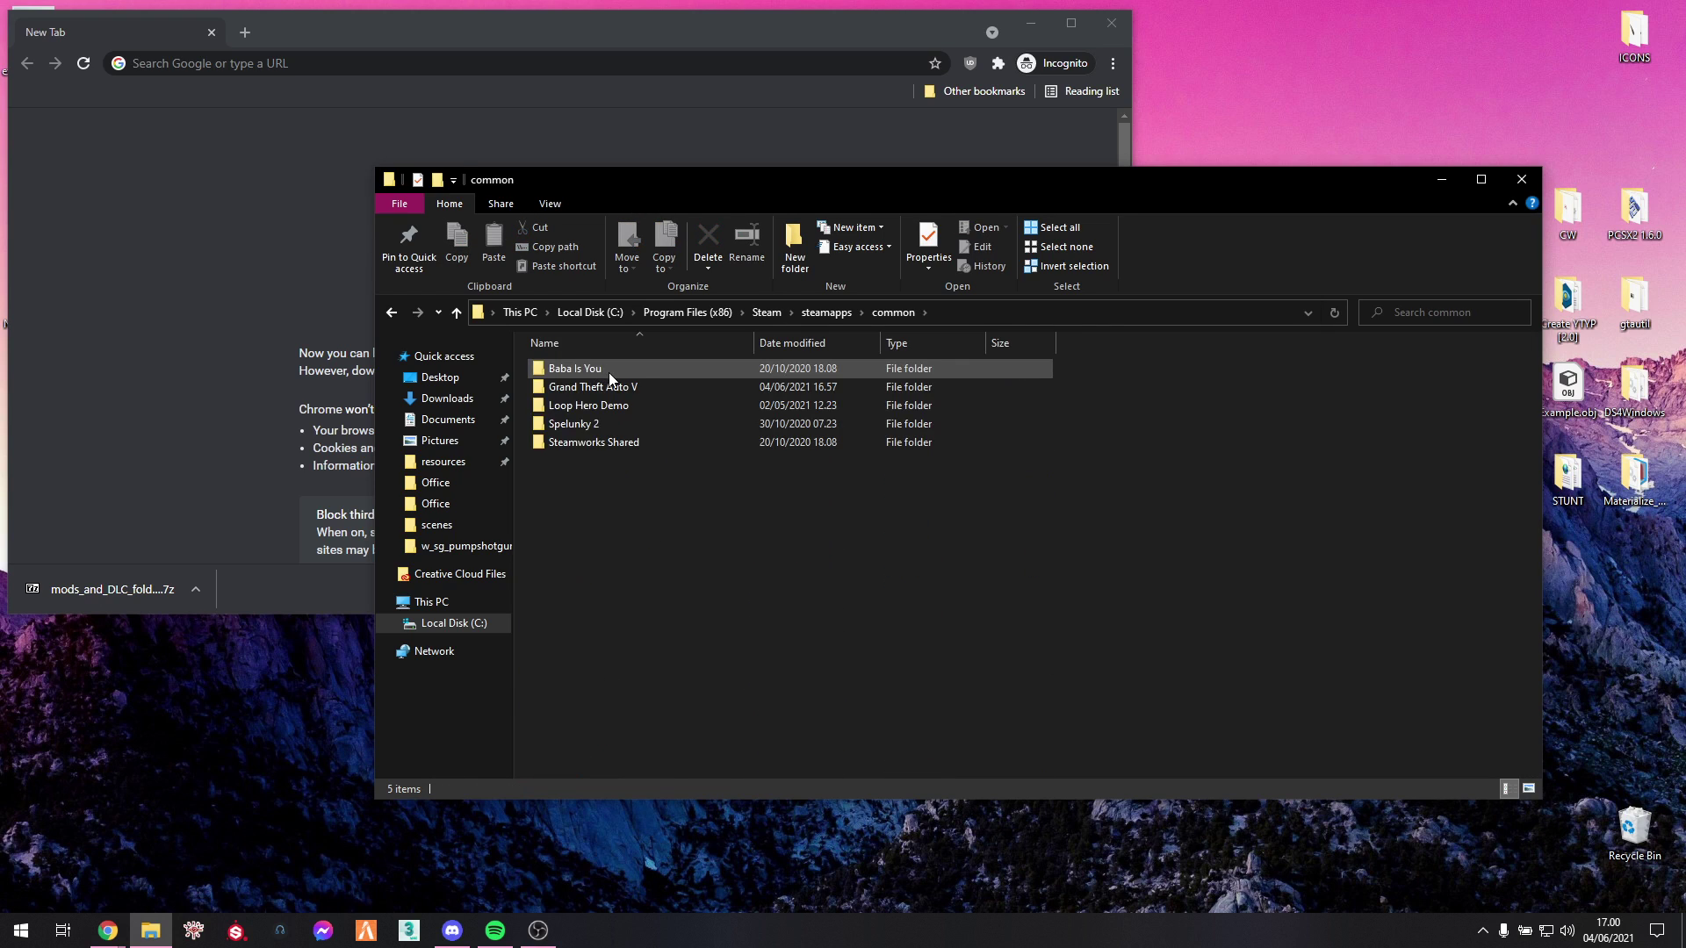
double_click(605, 385)
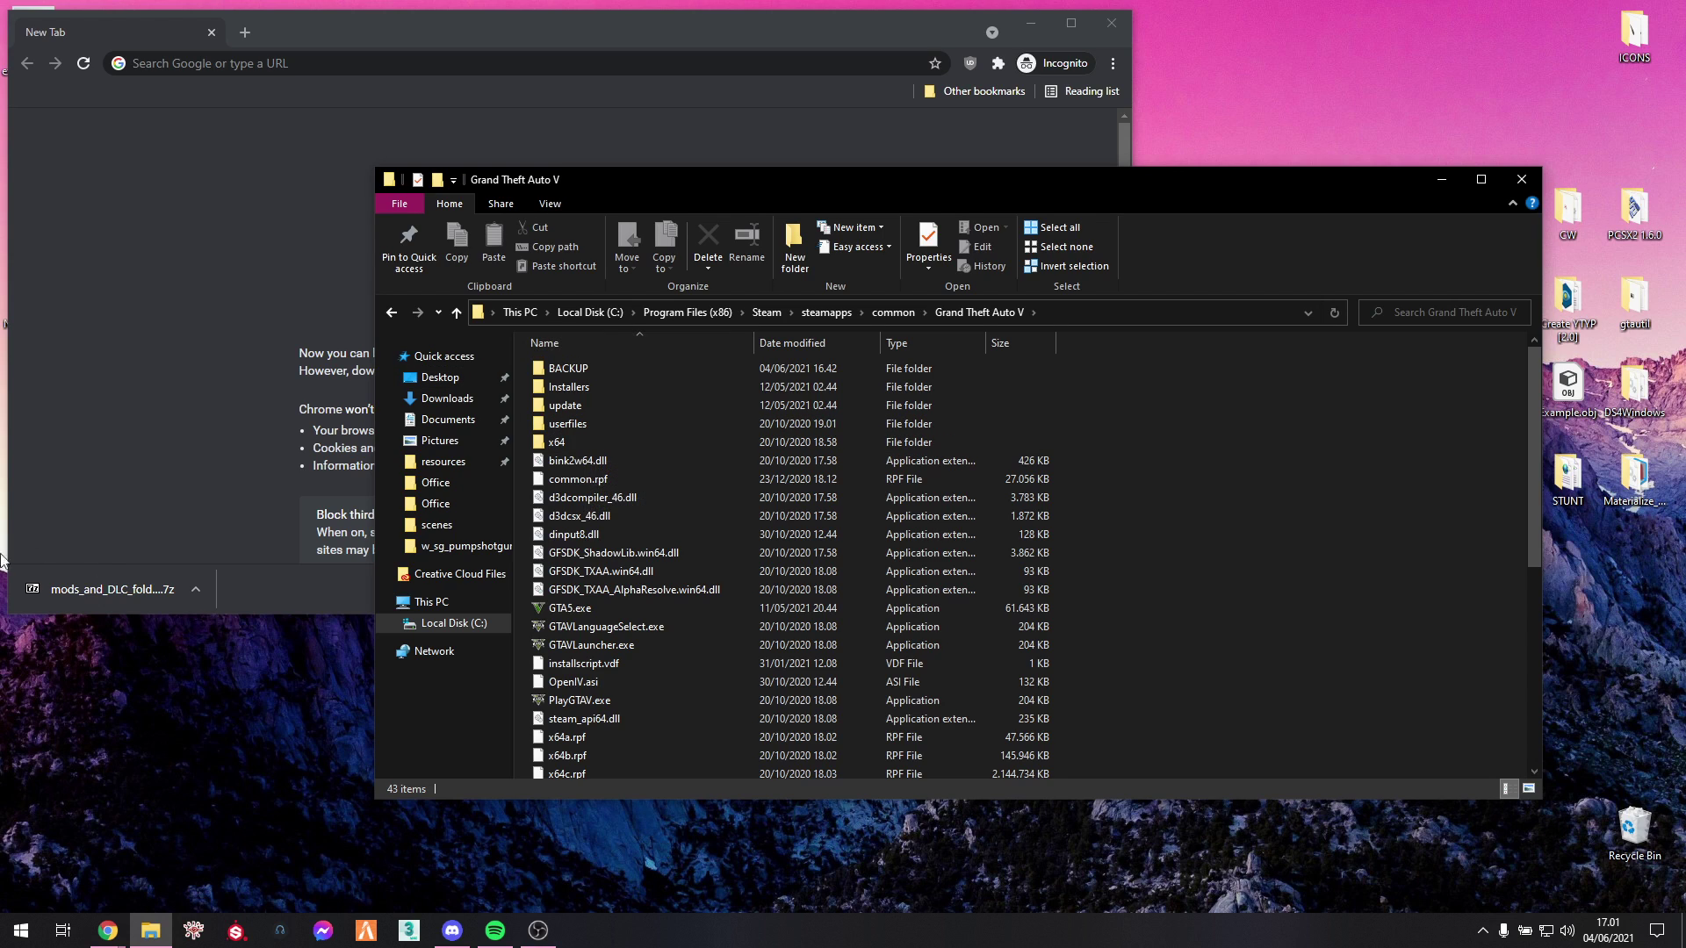
Open the downloaded archive in 7-Zip, close Chrome, and drag the mods folder into Grand Theft Auto V
click(100, 597)
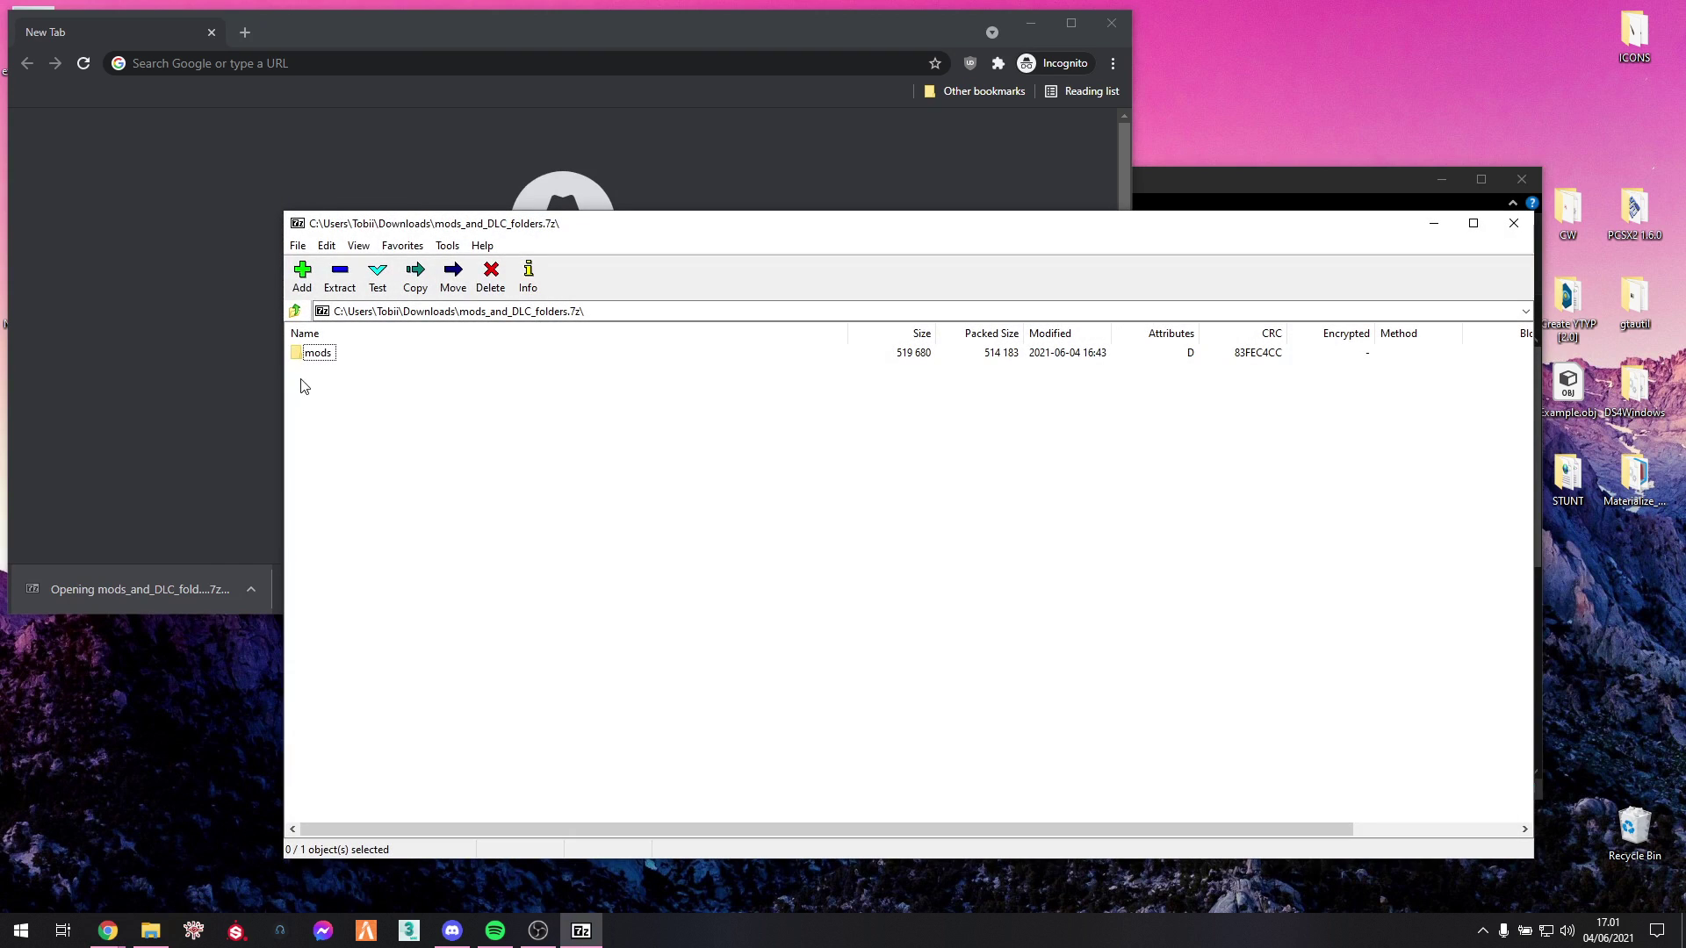
click(322, 357)
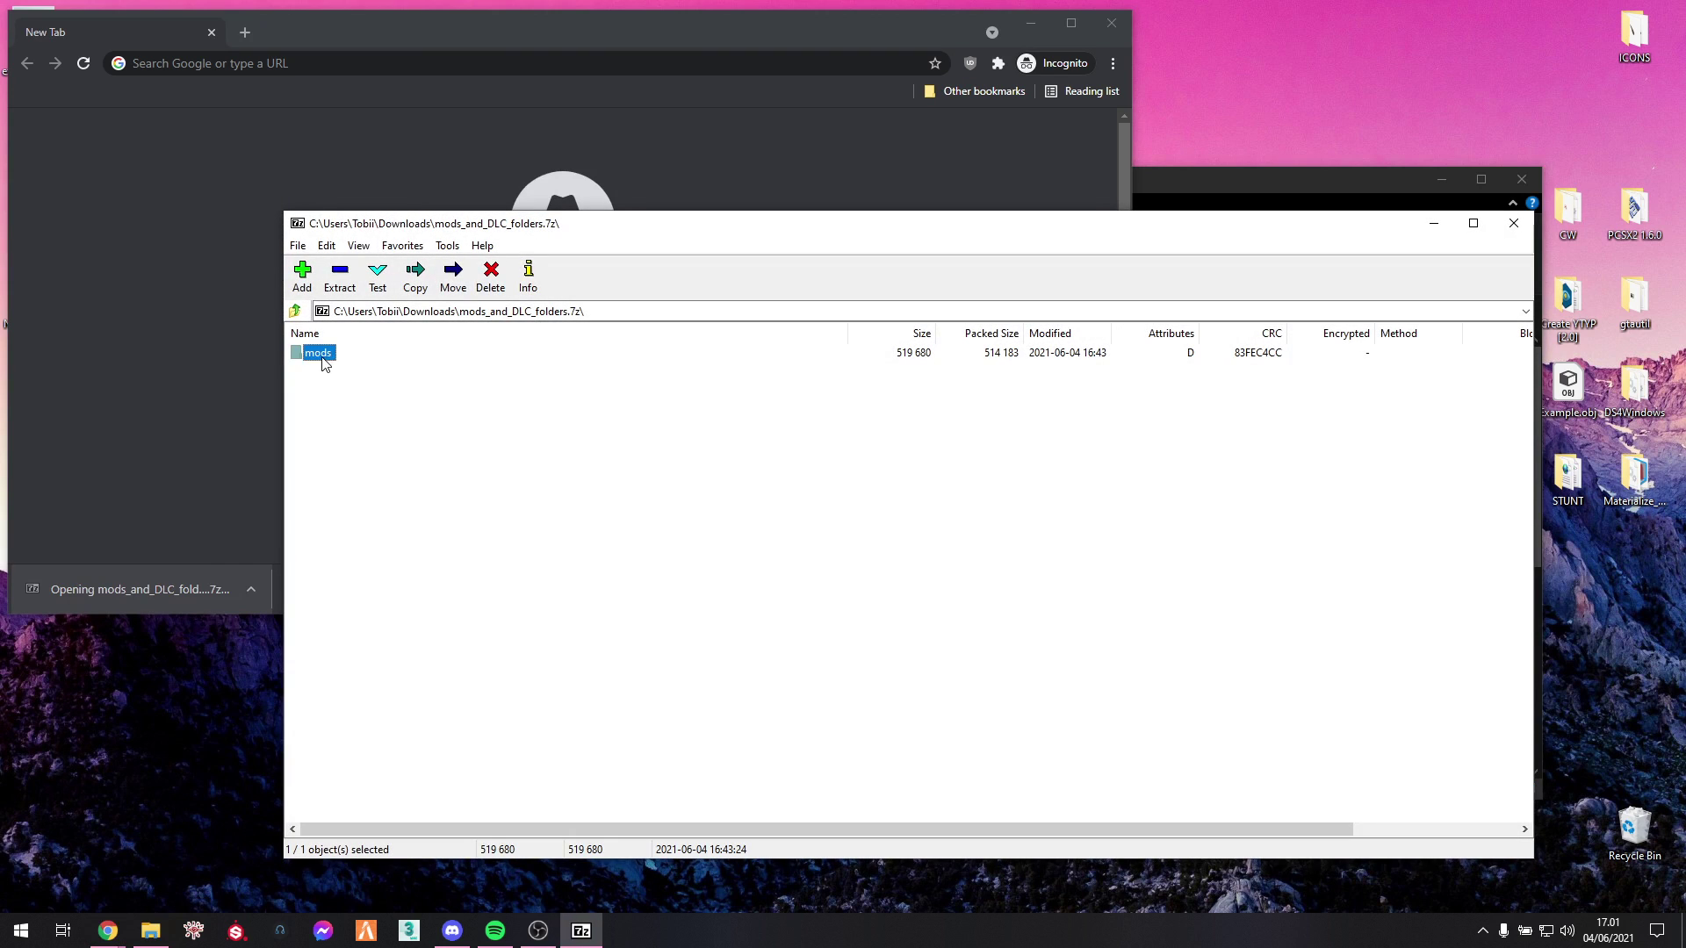
click(1119, 28)
drag(1098, 237, 1586, 314)
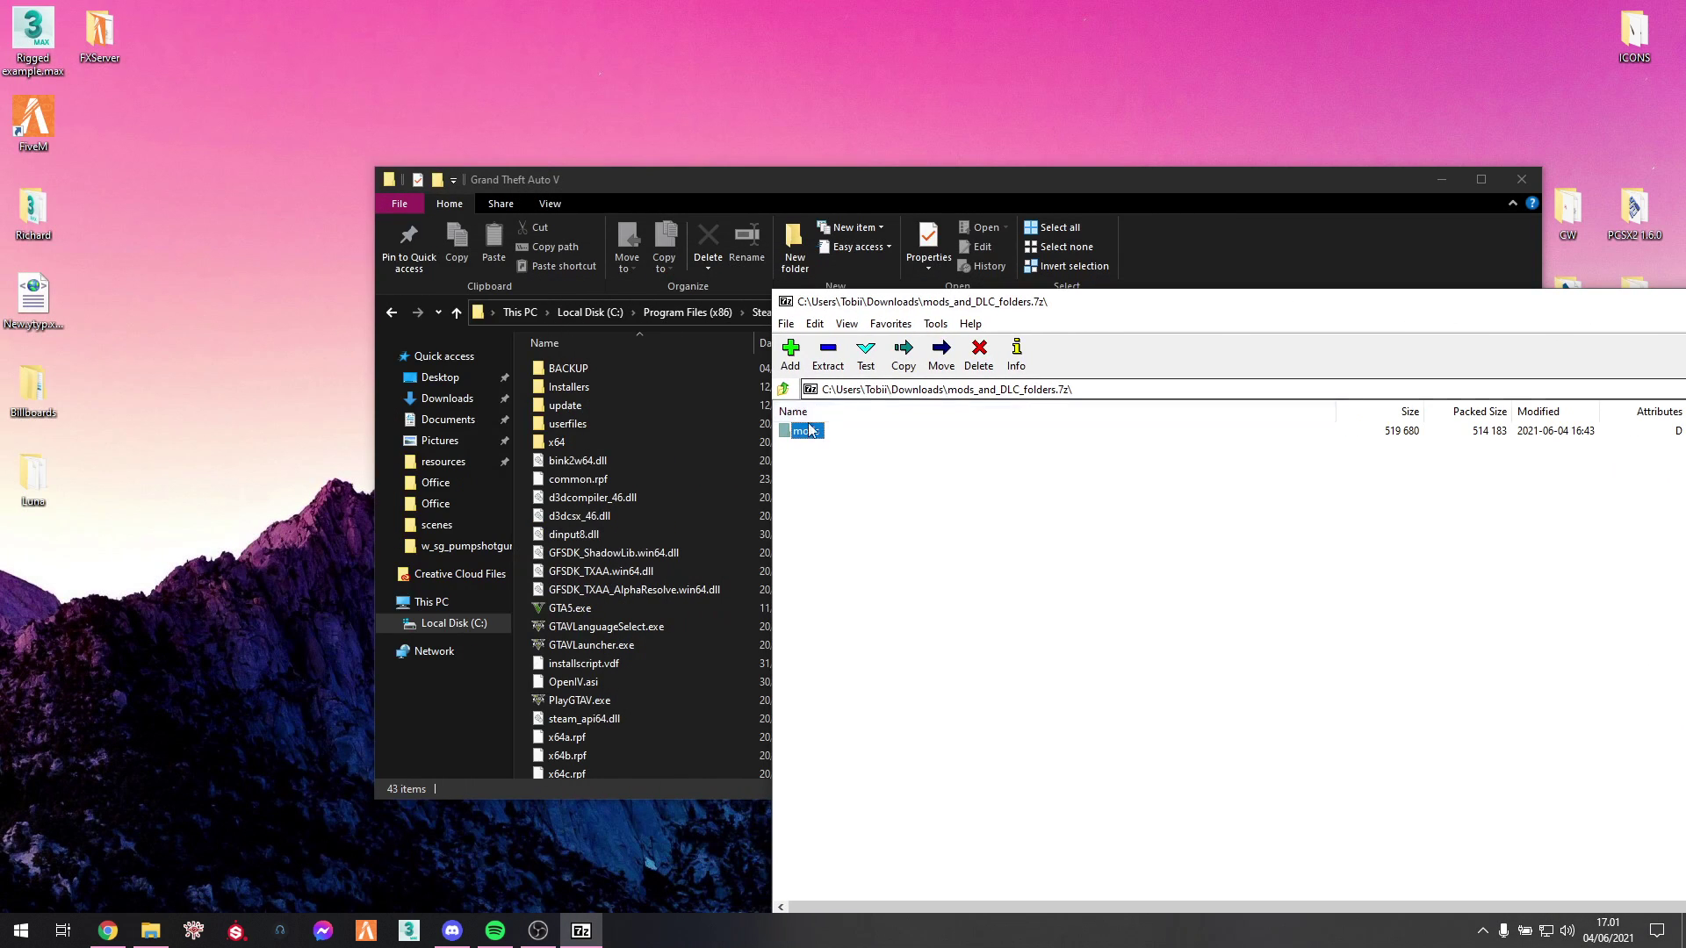
drag(973, 202, 651, 95)
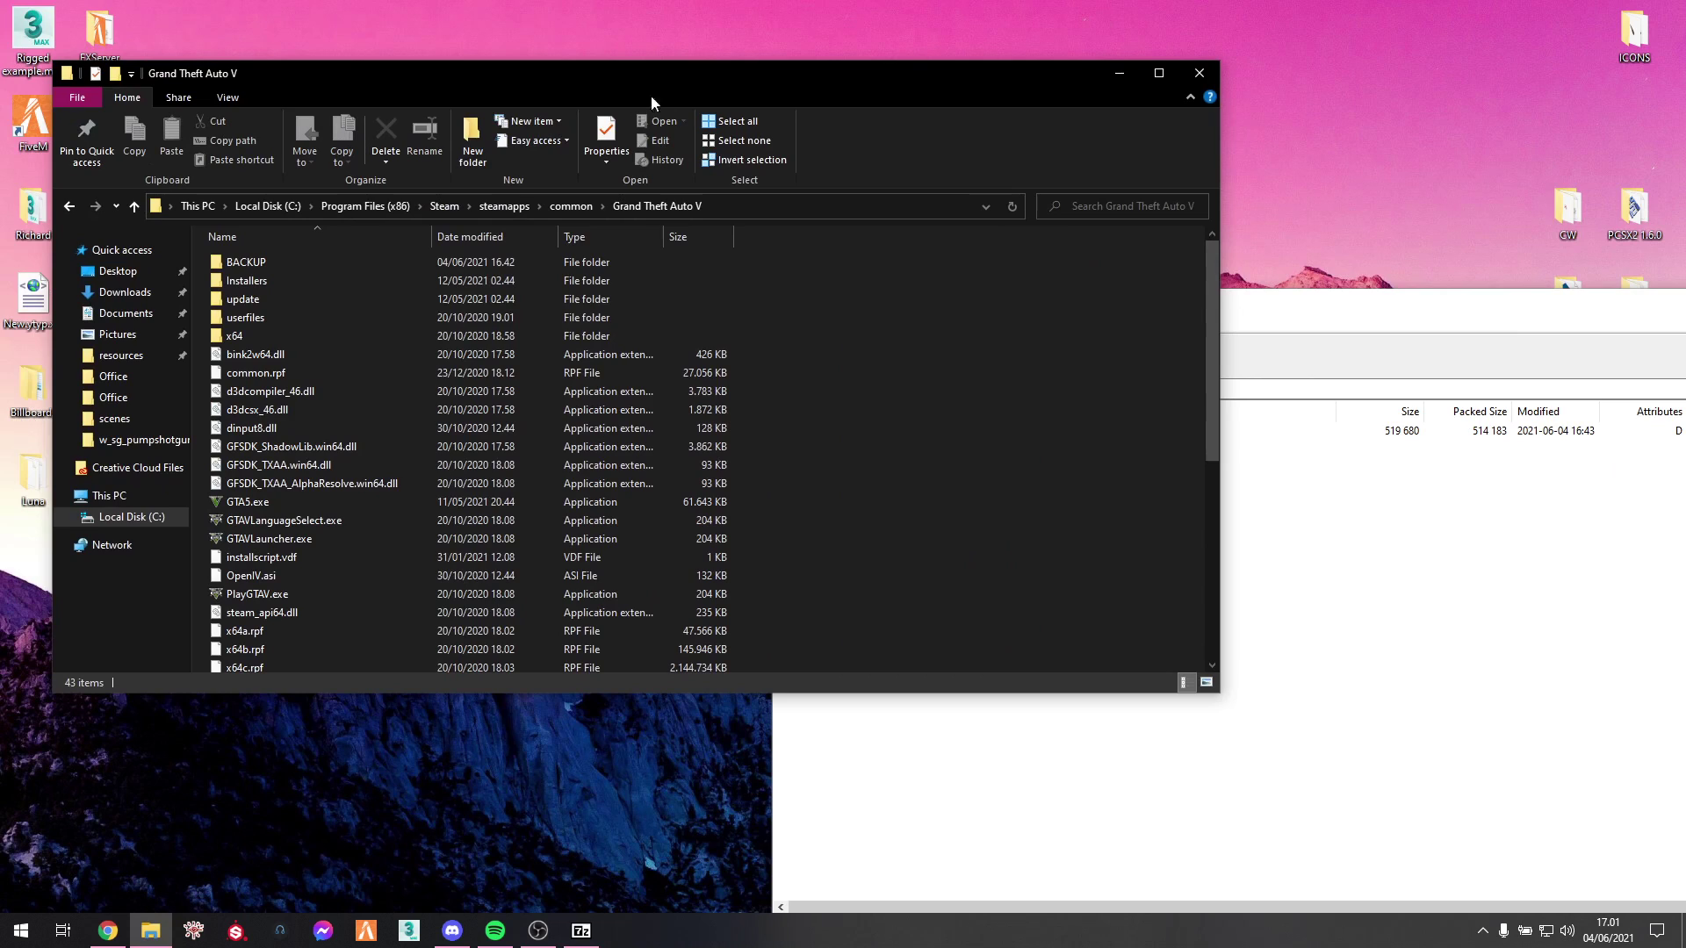
click(1237, 331)
drag(809, 438, 856, 272)
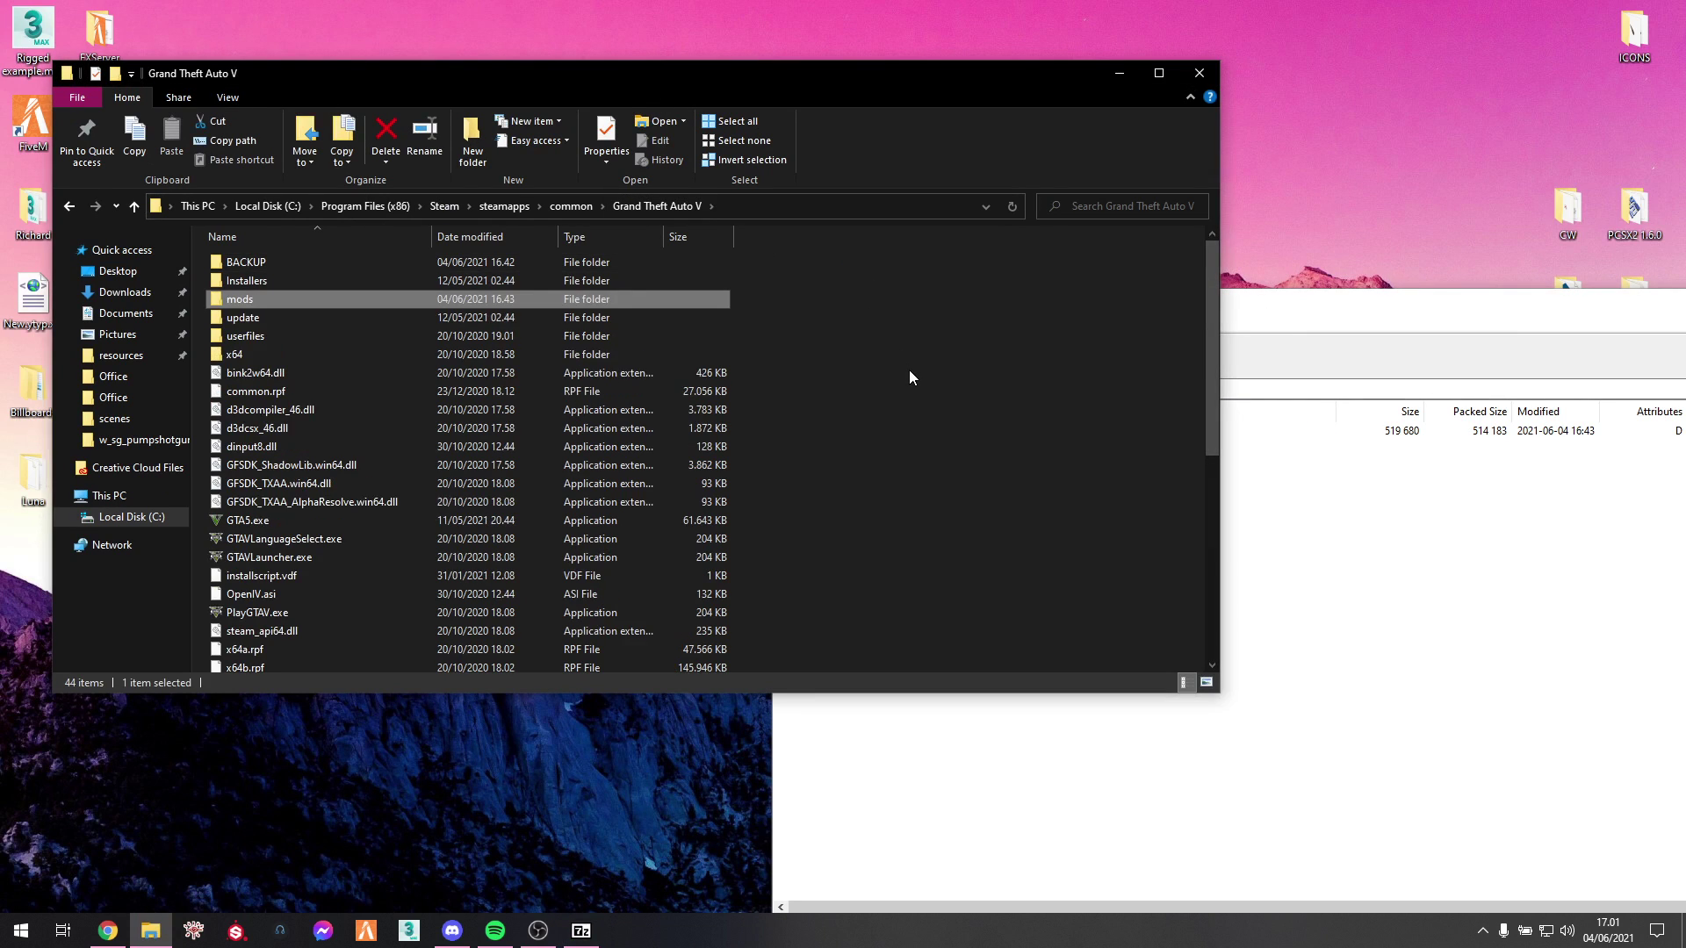
Close 7-Zip, confirm mods\update now exists in the game folder, and close Explorer
drag(1241, 308, 745, 188)
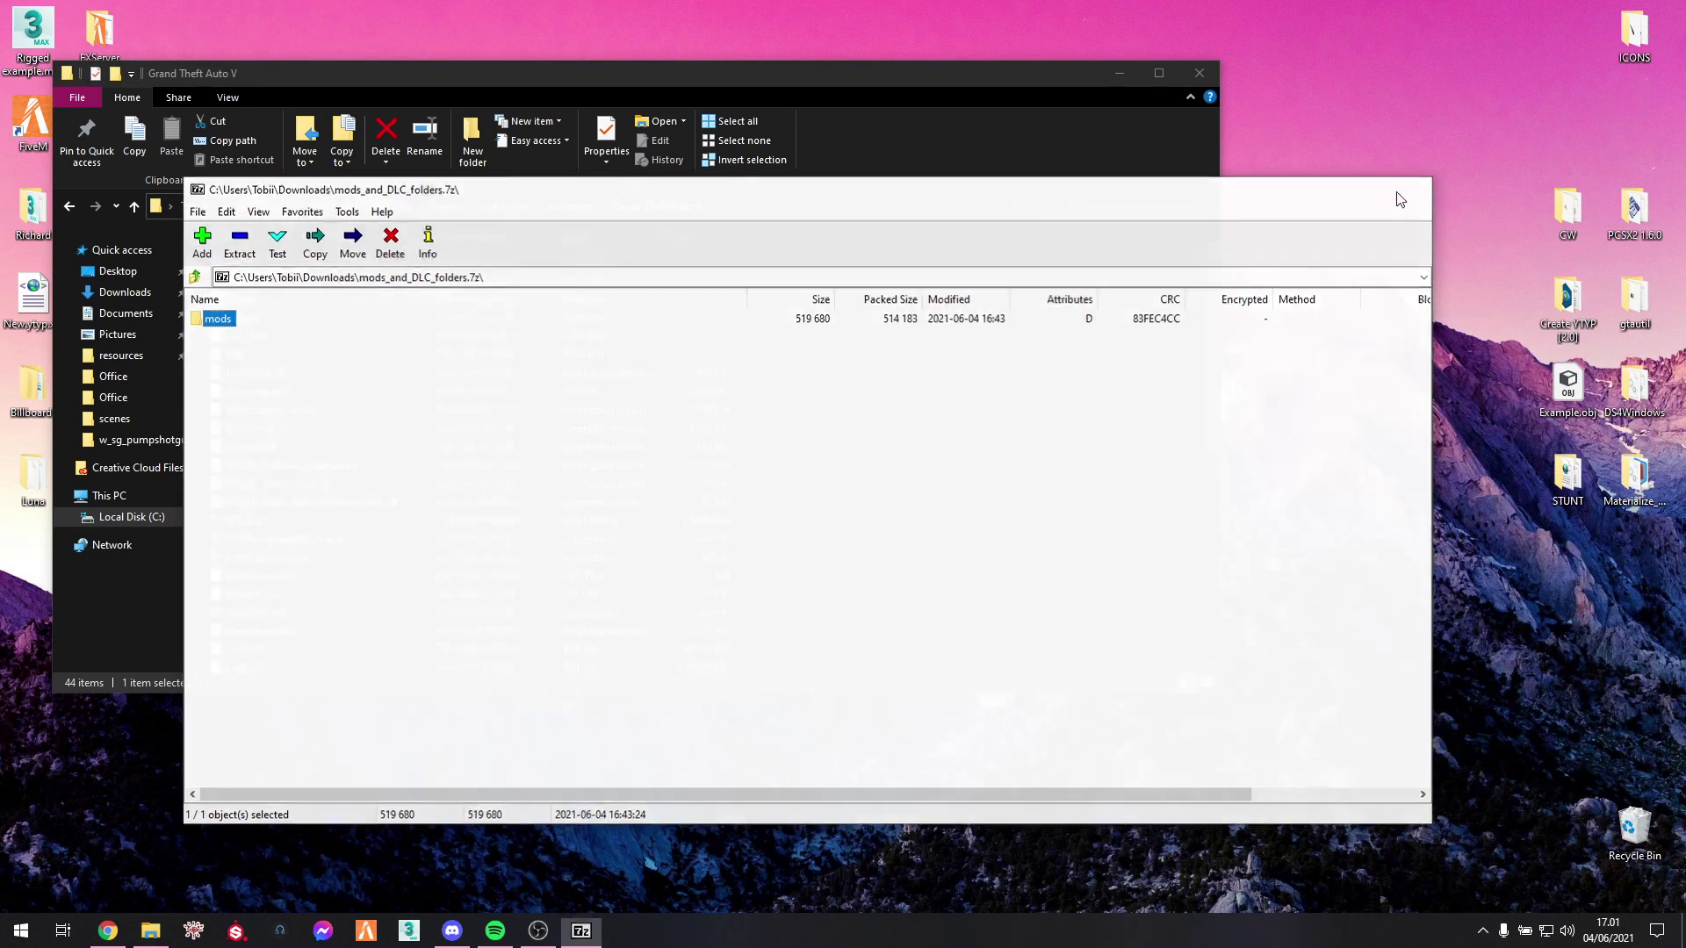
click(1409, 181)
double_click(224, 300)
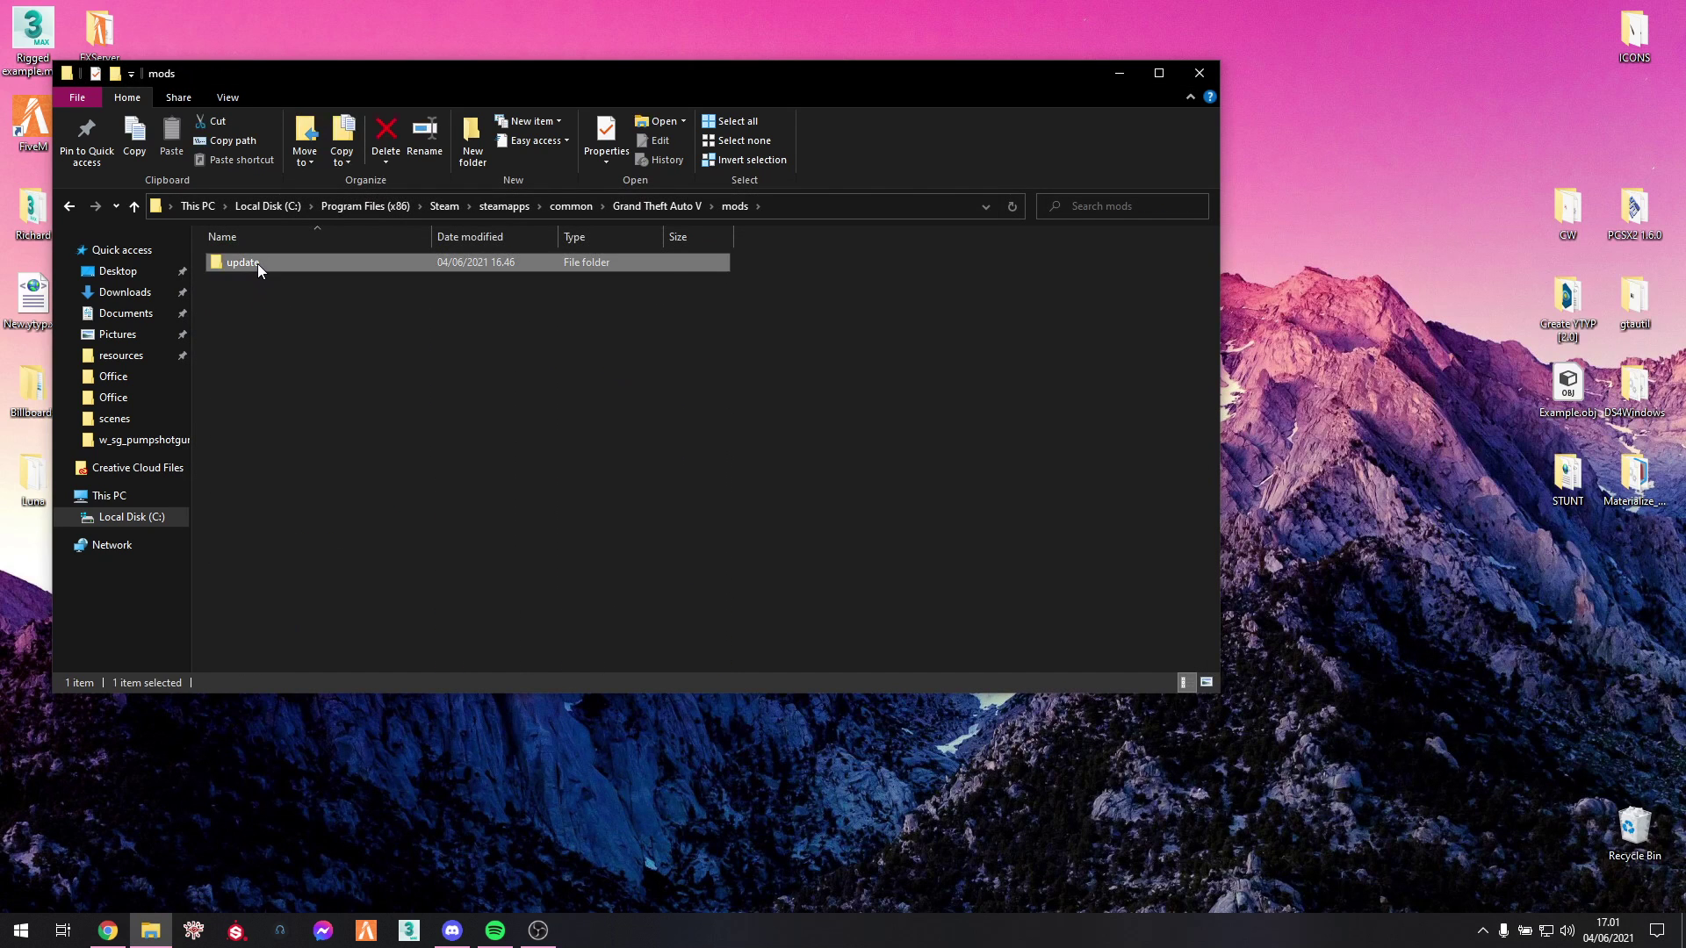
double_click(257, 264)
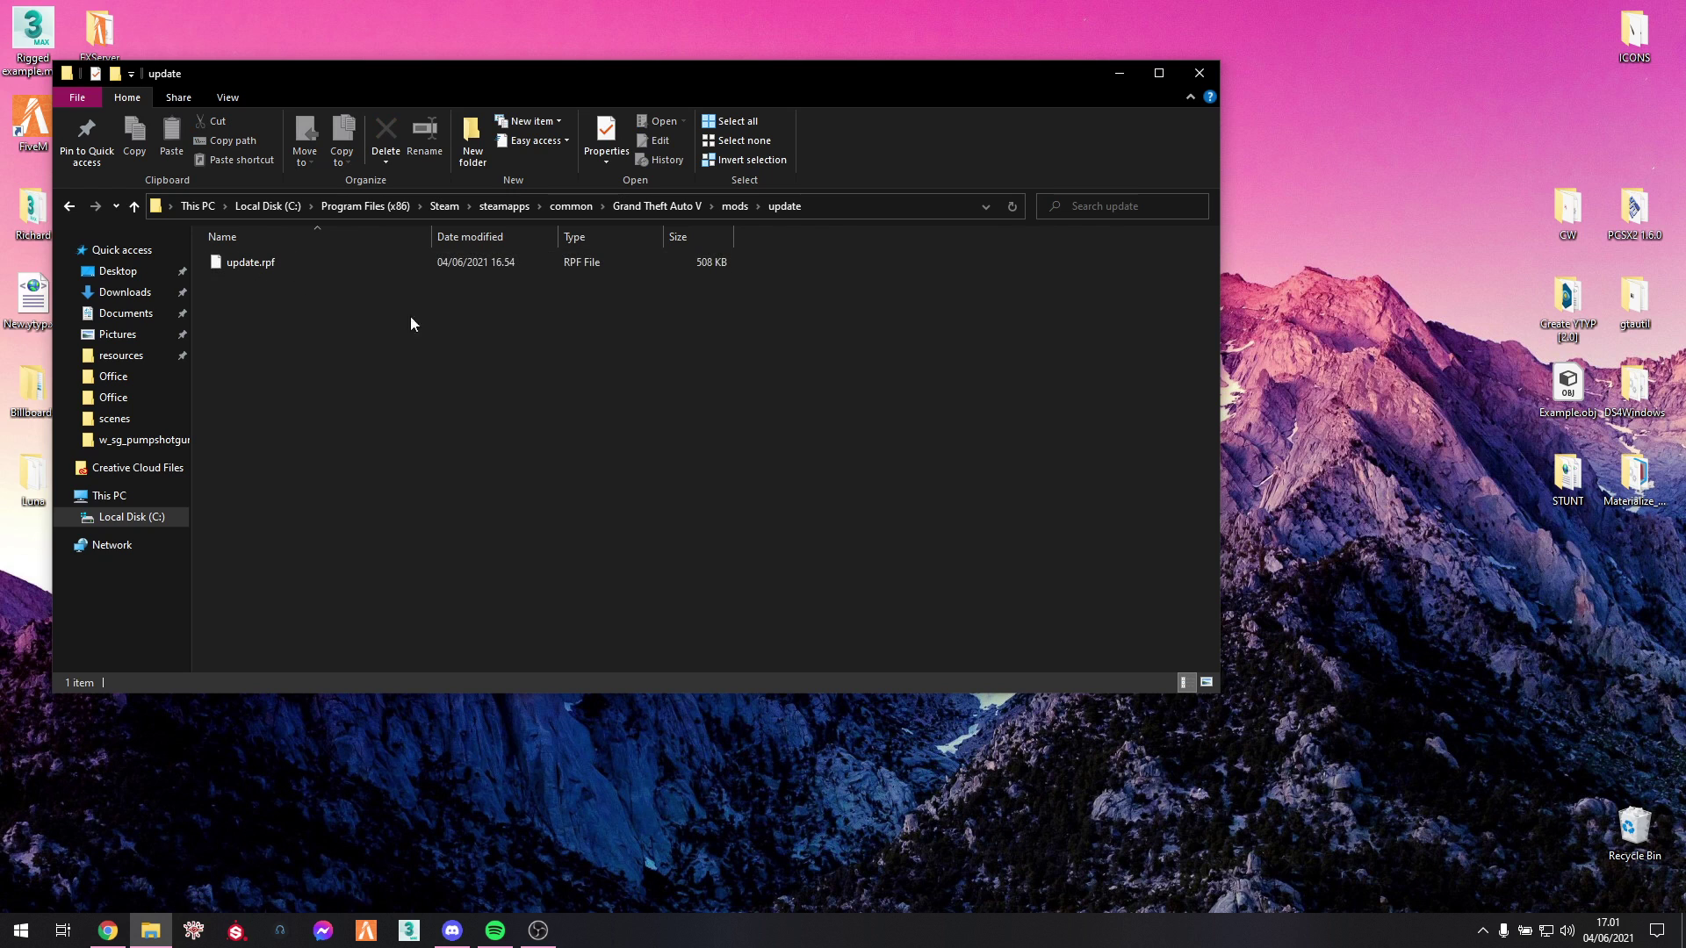
click(1197, 75)
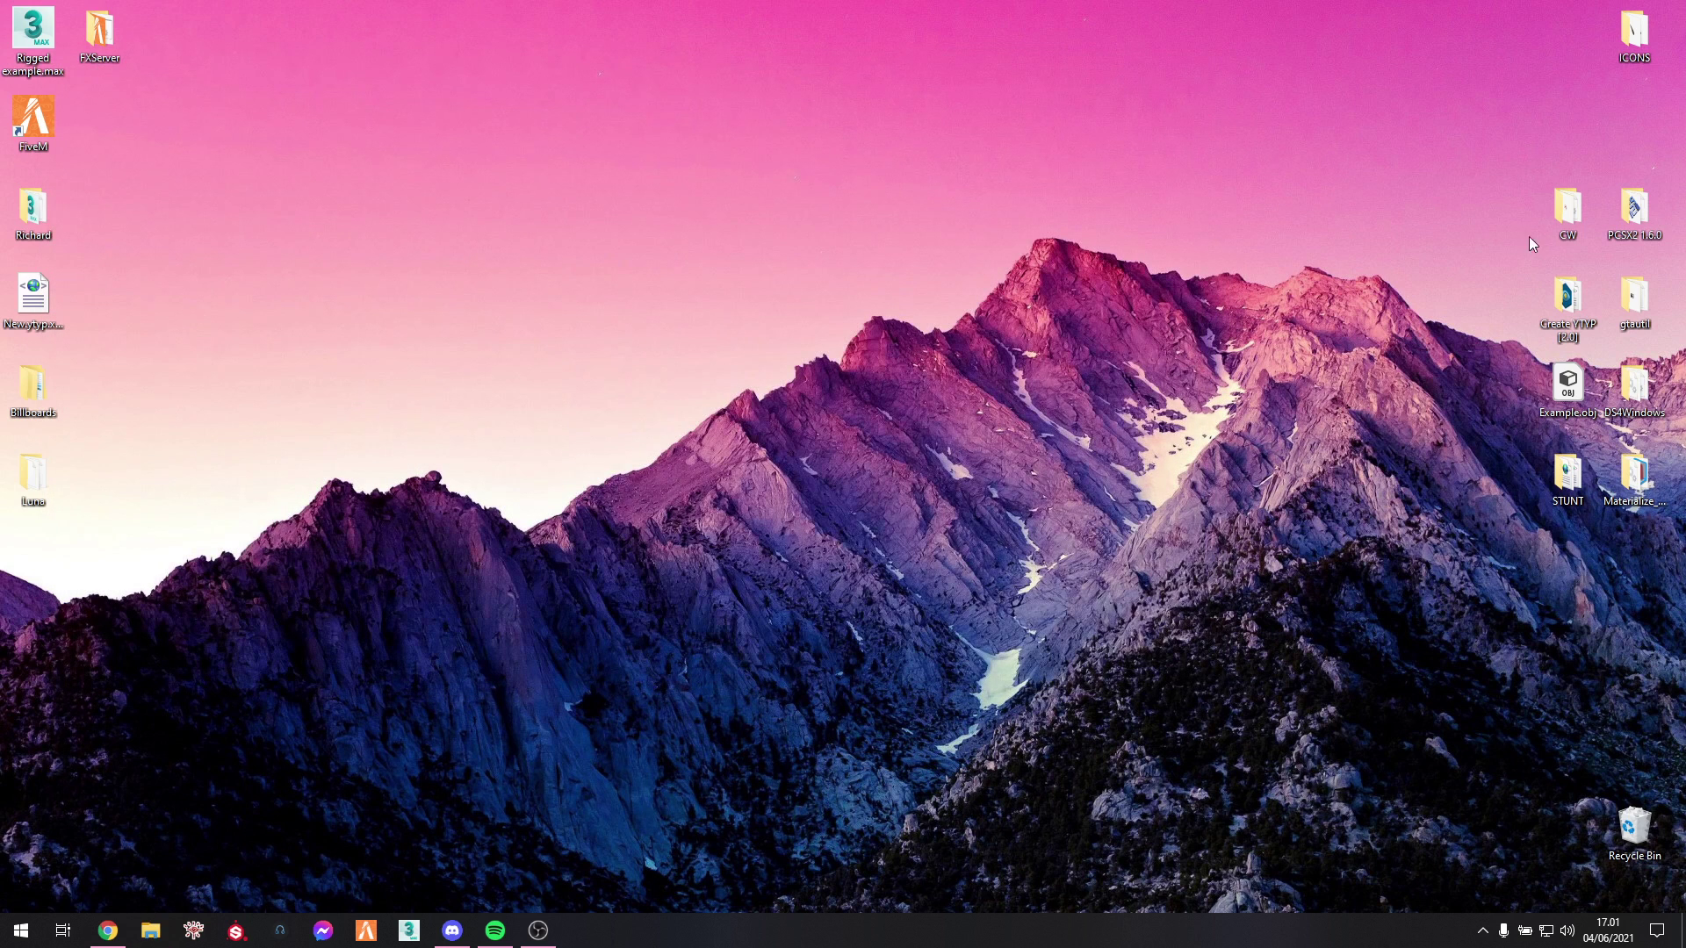
Launch CodeWalker RPF Explorer.exe from the CW desktop folder, close the folder, and place it top right
double_click(1570, 218)
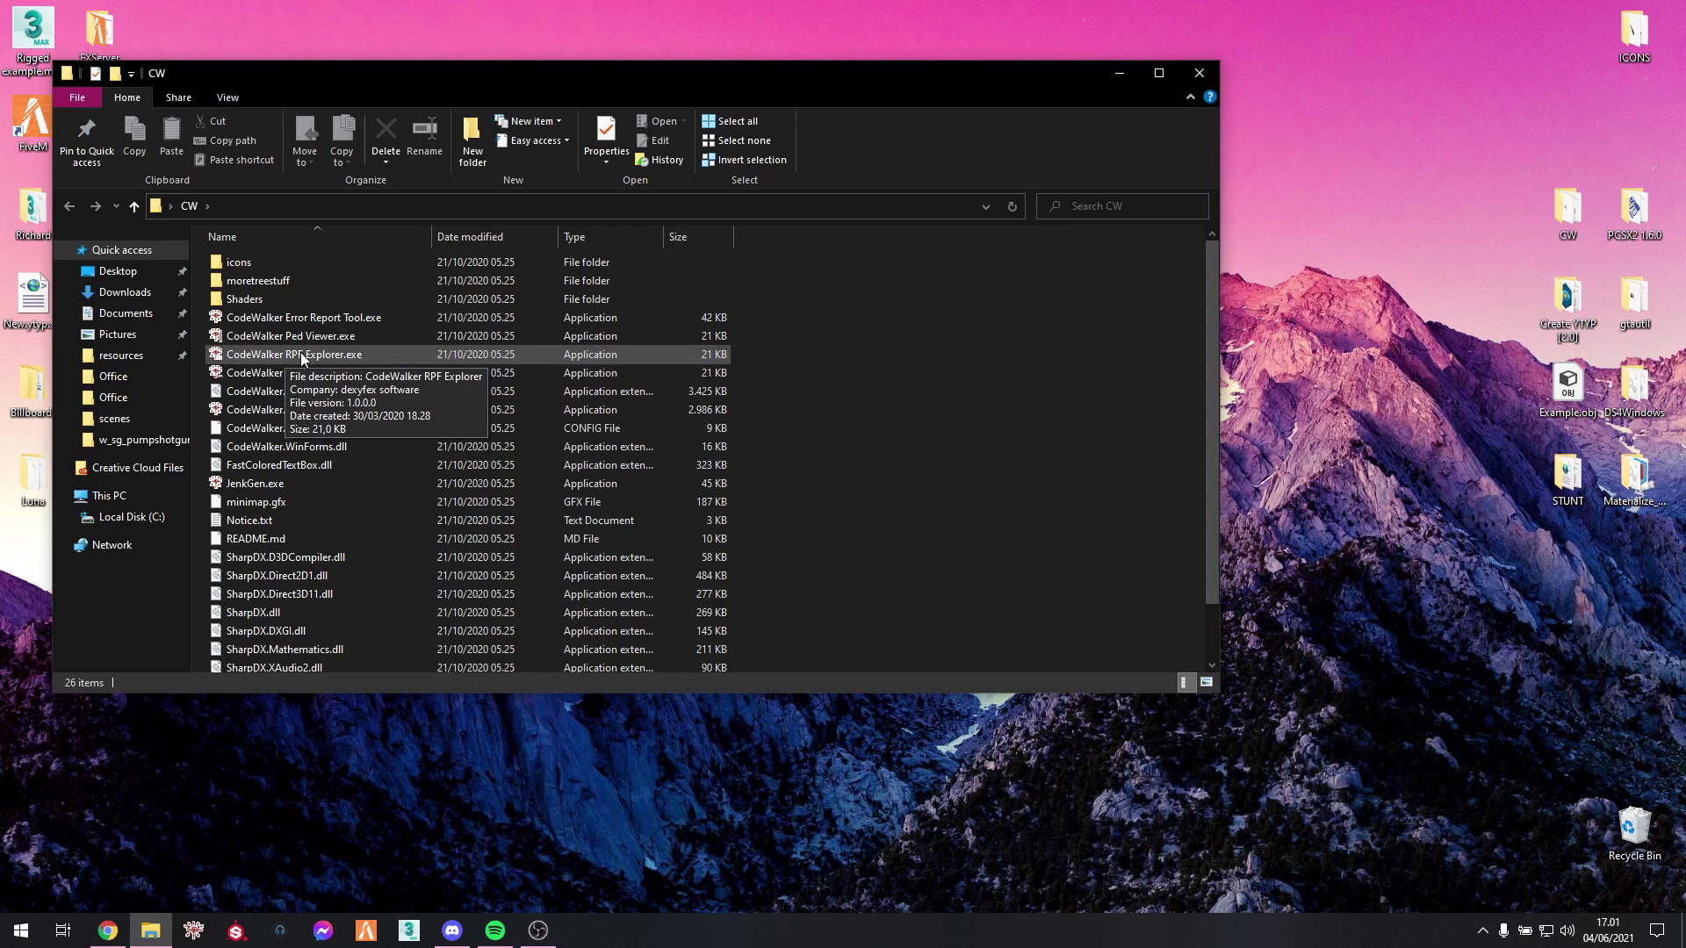
double_click(329, 356)
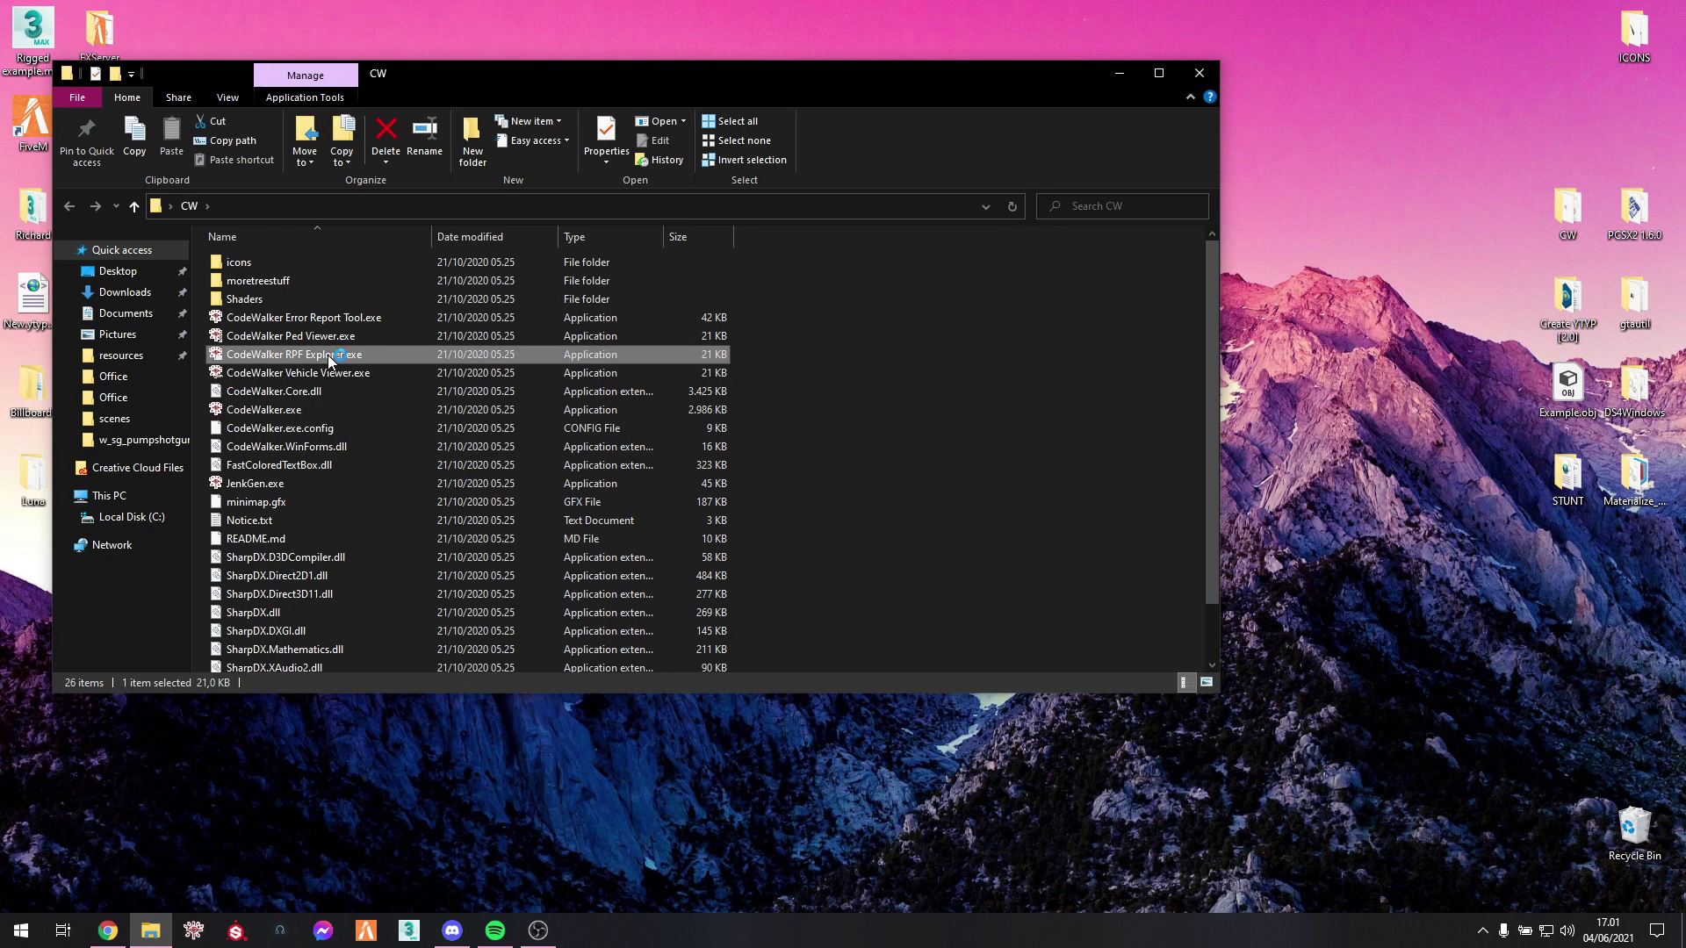
drag(479, 33, 1176, 233)
click(1140, 86)
click(1198, 74)
drag(914, 232, 1106, 45)
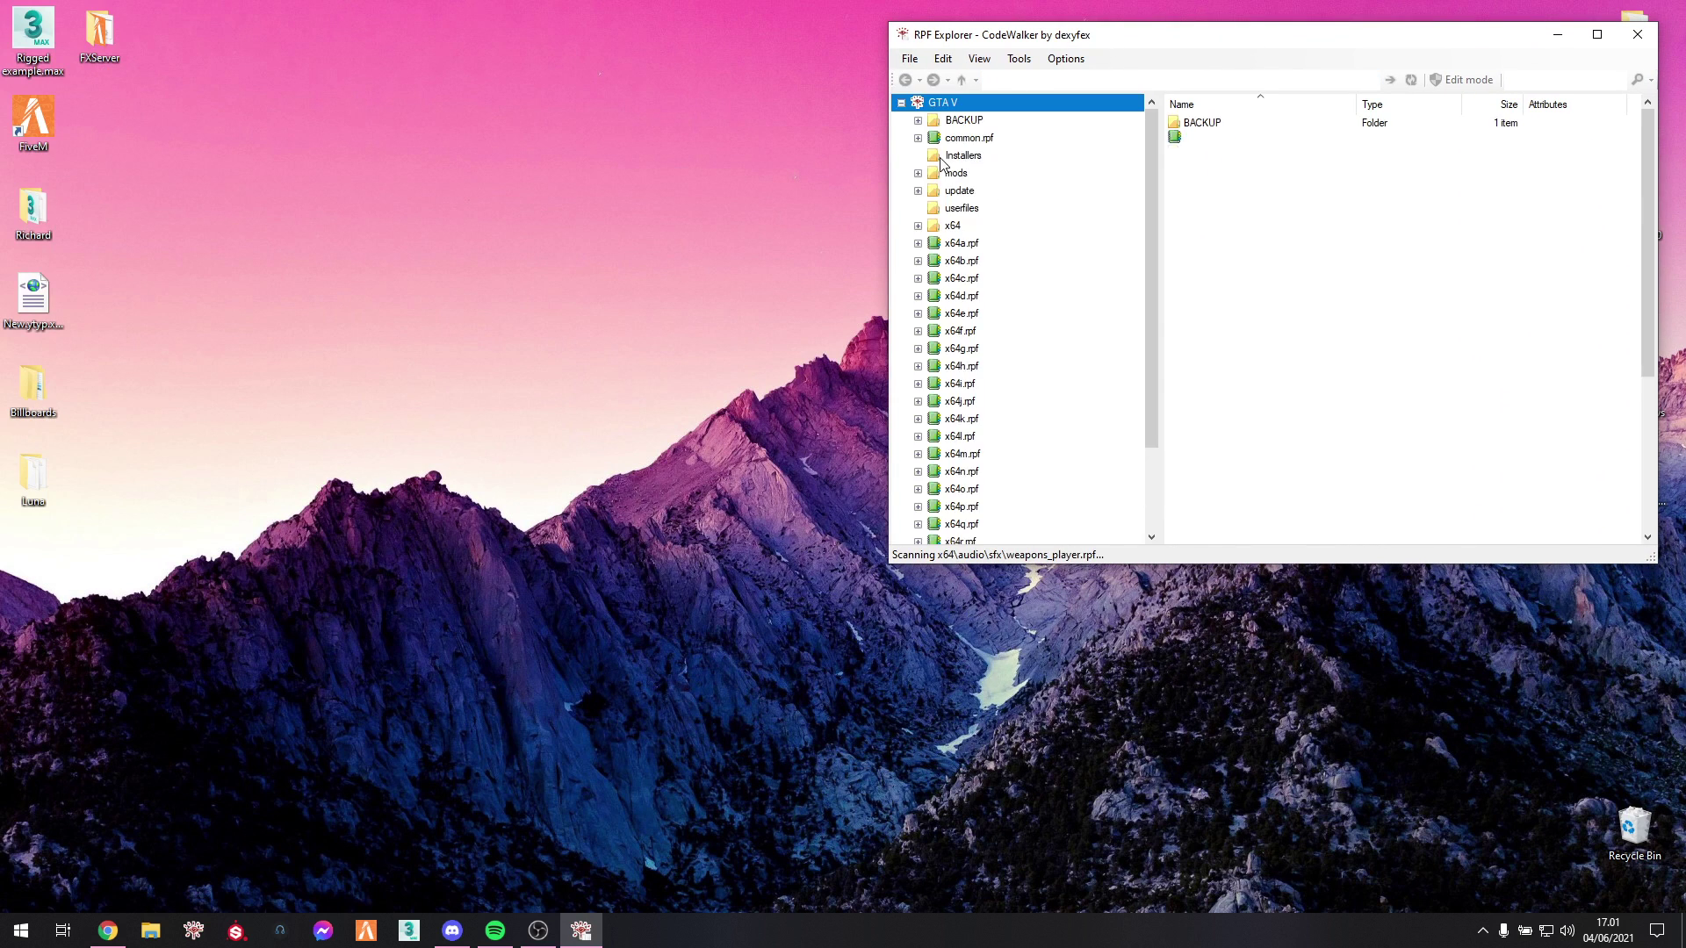
Expand mods > update > update.rpf > x64 > dlcpack > custom_dlc in the RPF Explorer tree
click(966, 174)
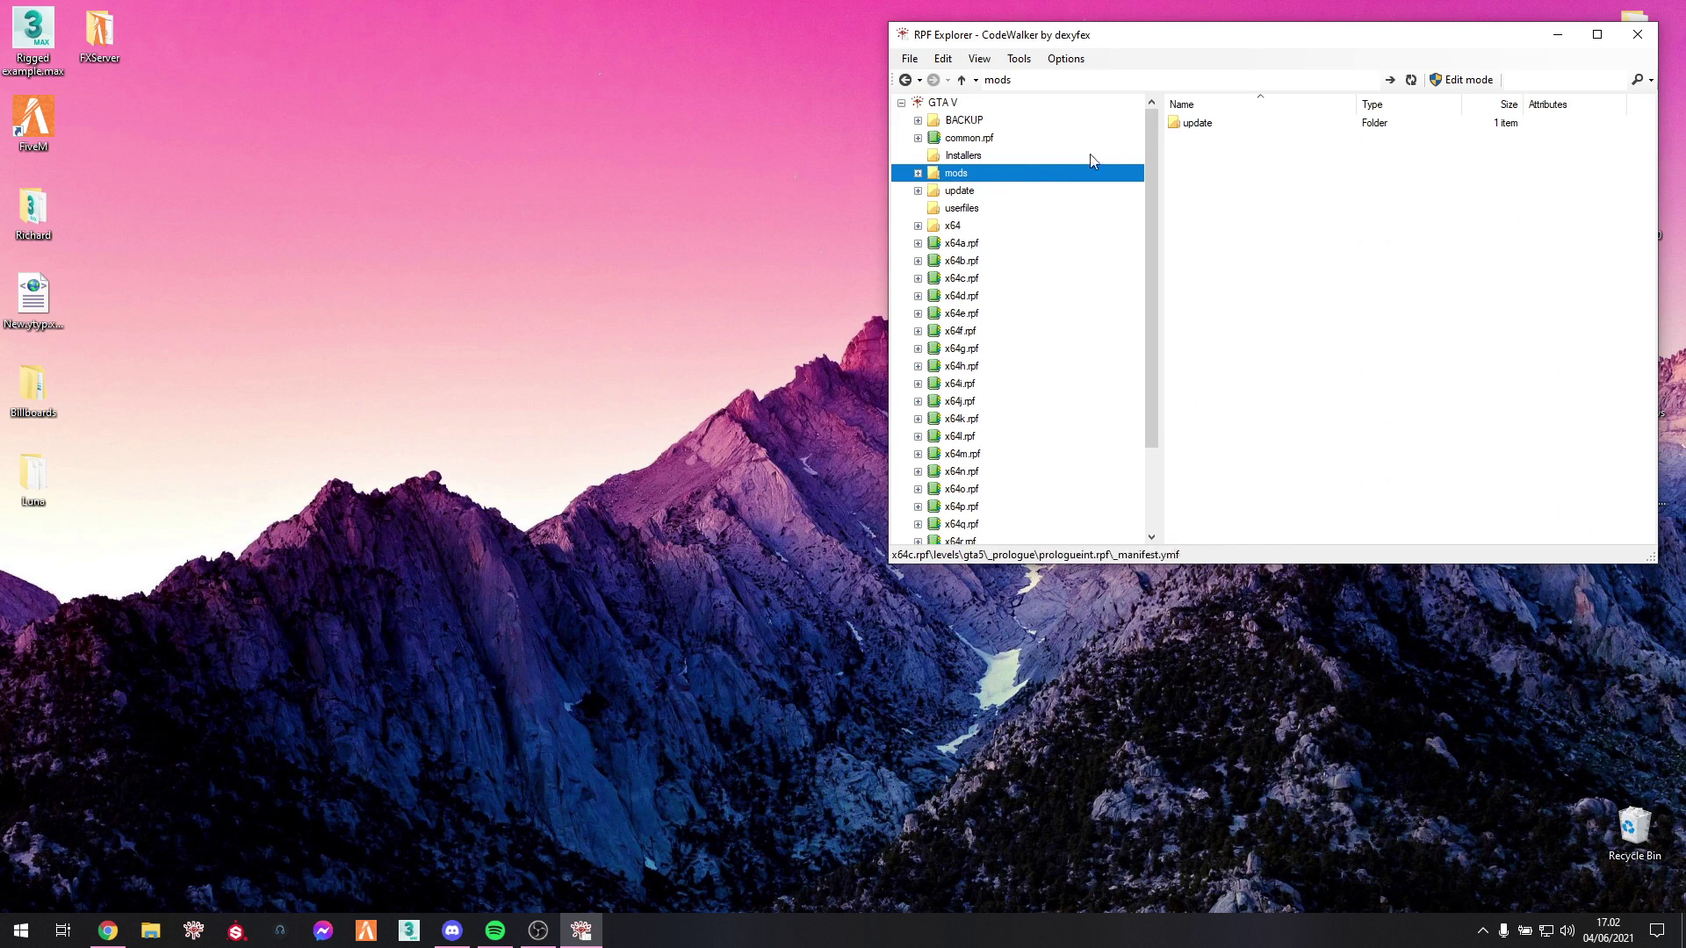
double_click(1201, 125)
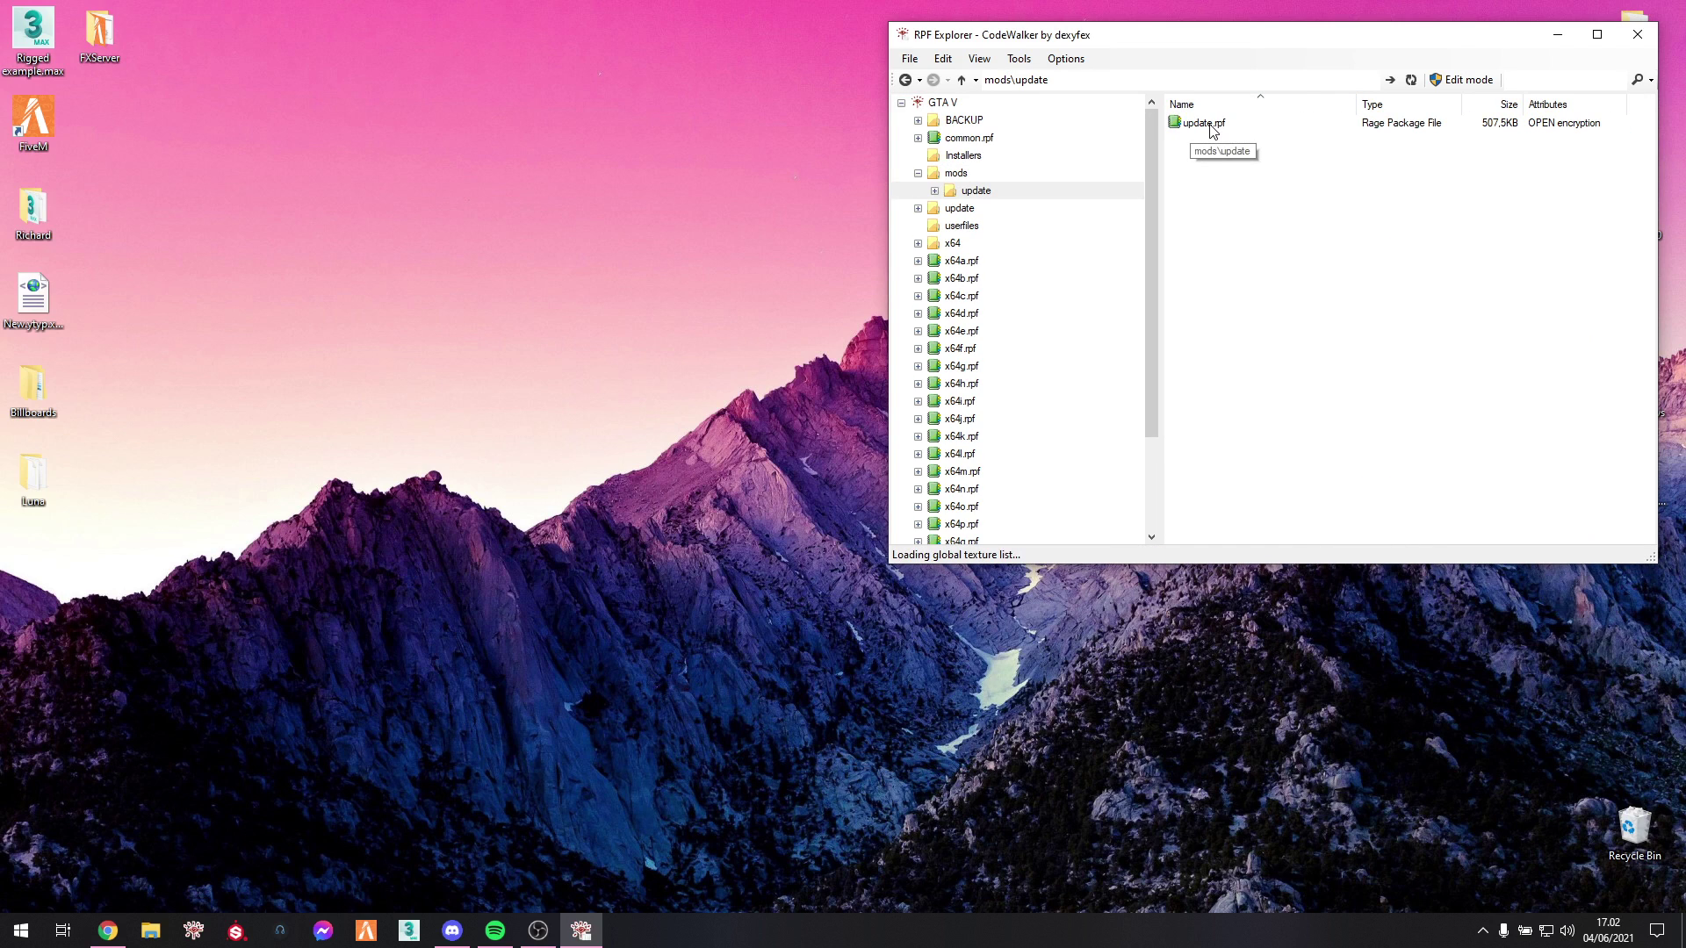
double_click(1212, 127)
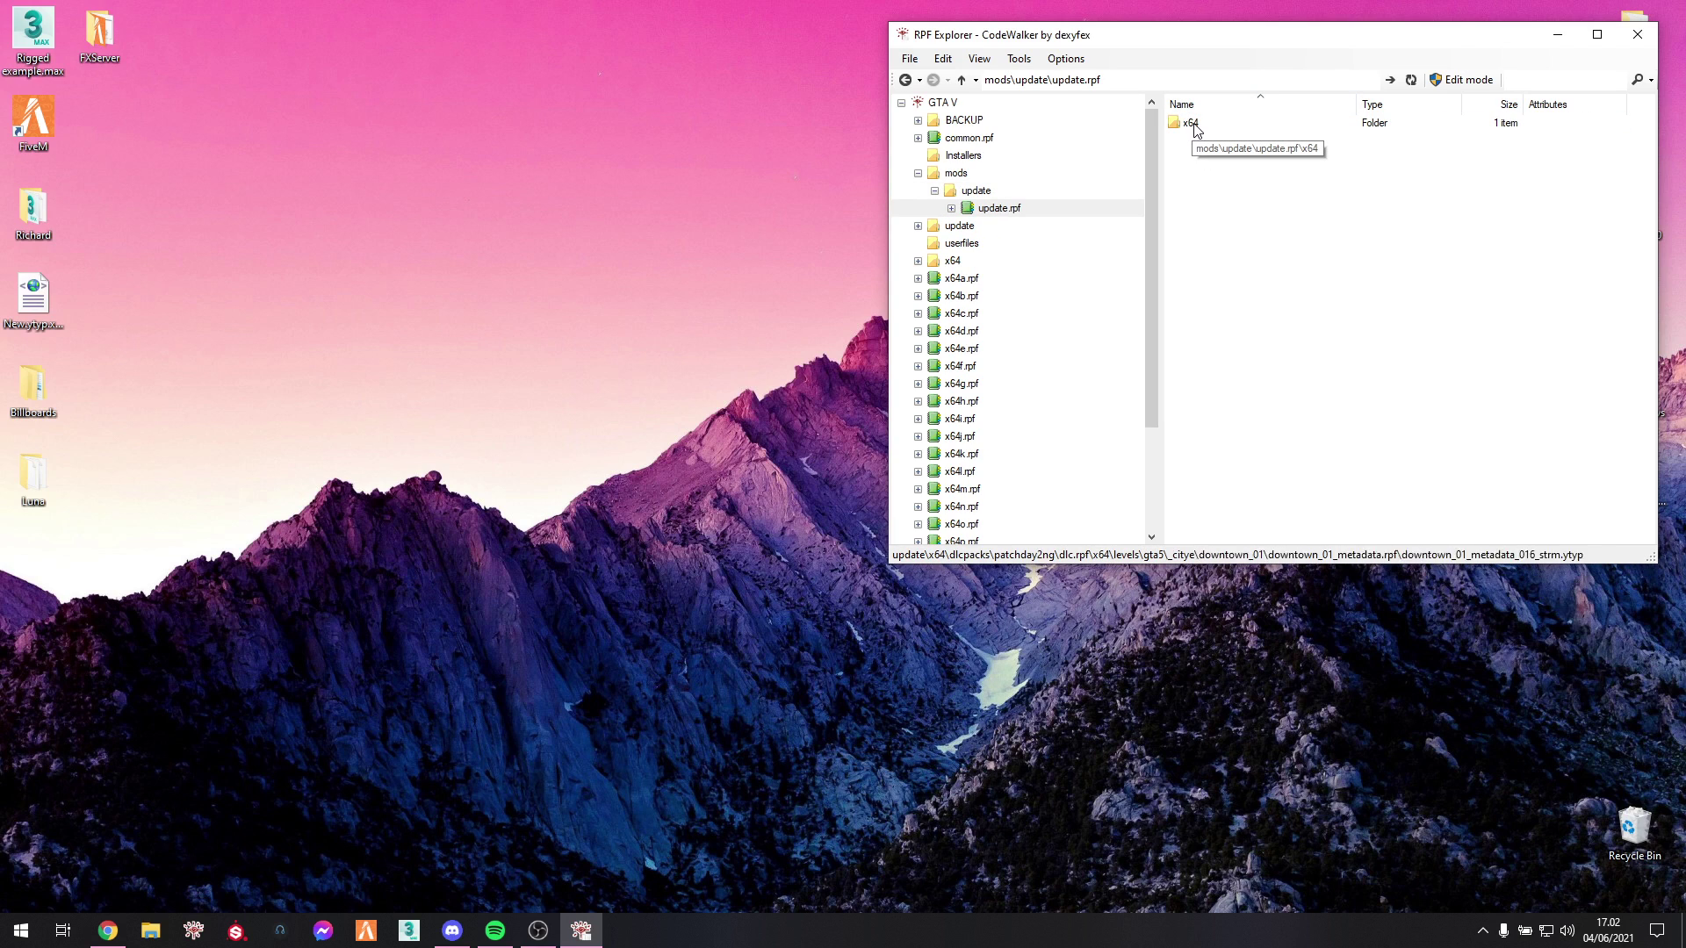
double_click(1194, 127)
double_click(1201, 128)
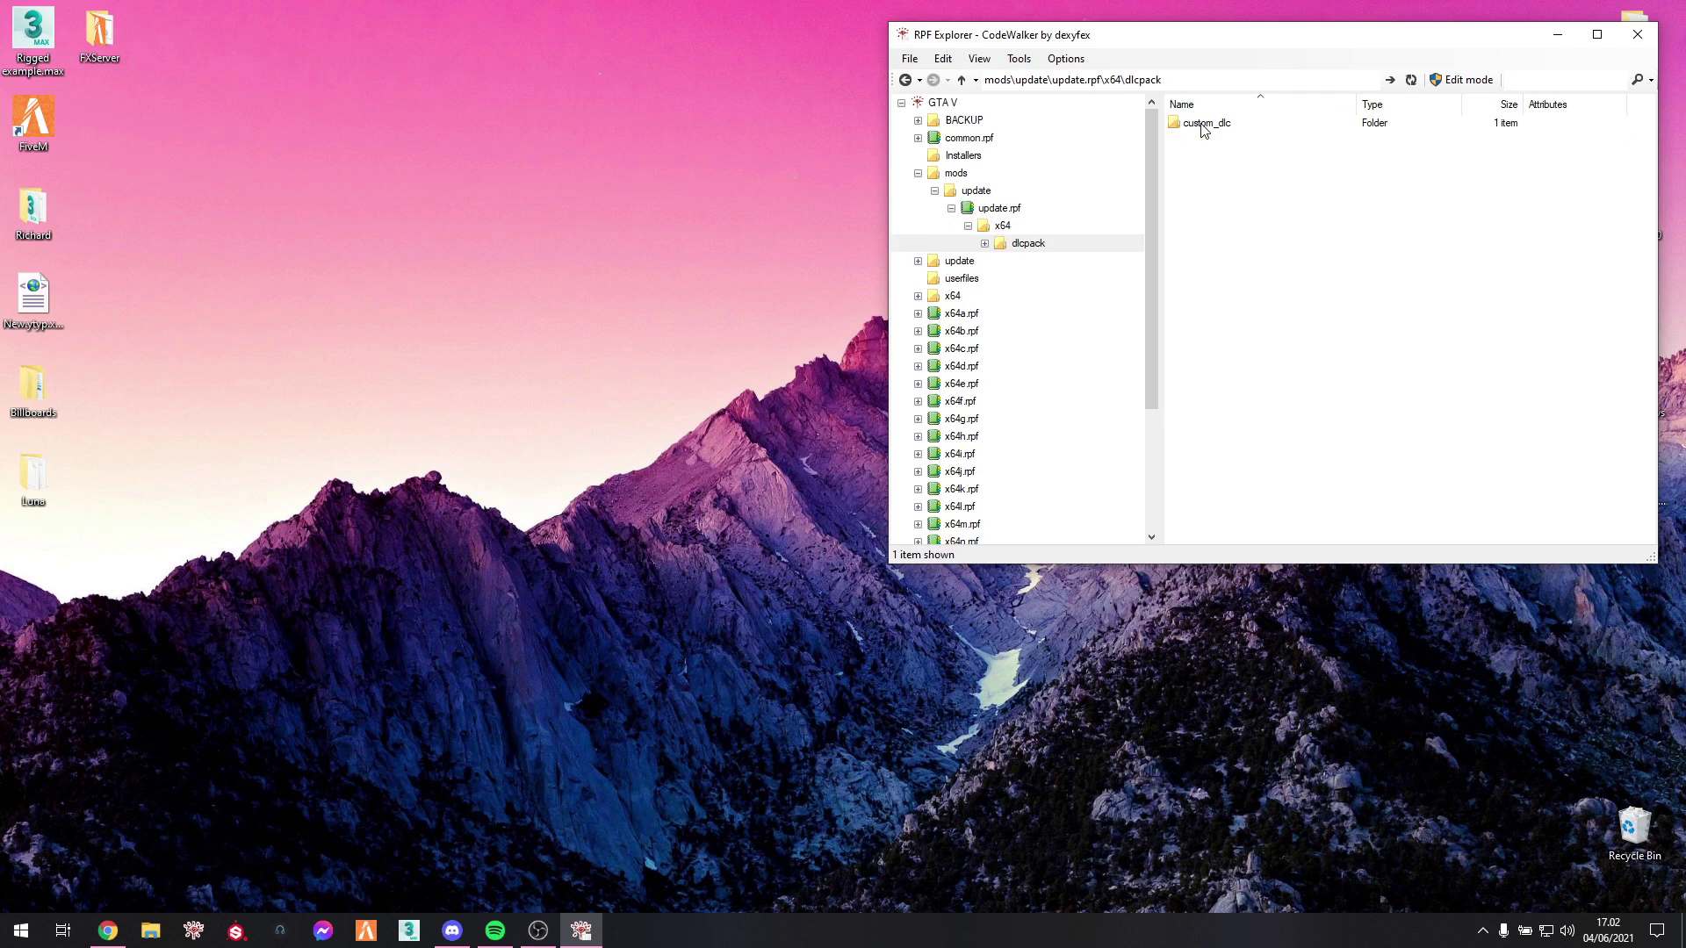
click(1218, 127)
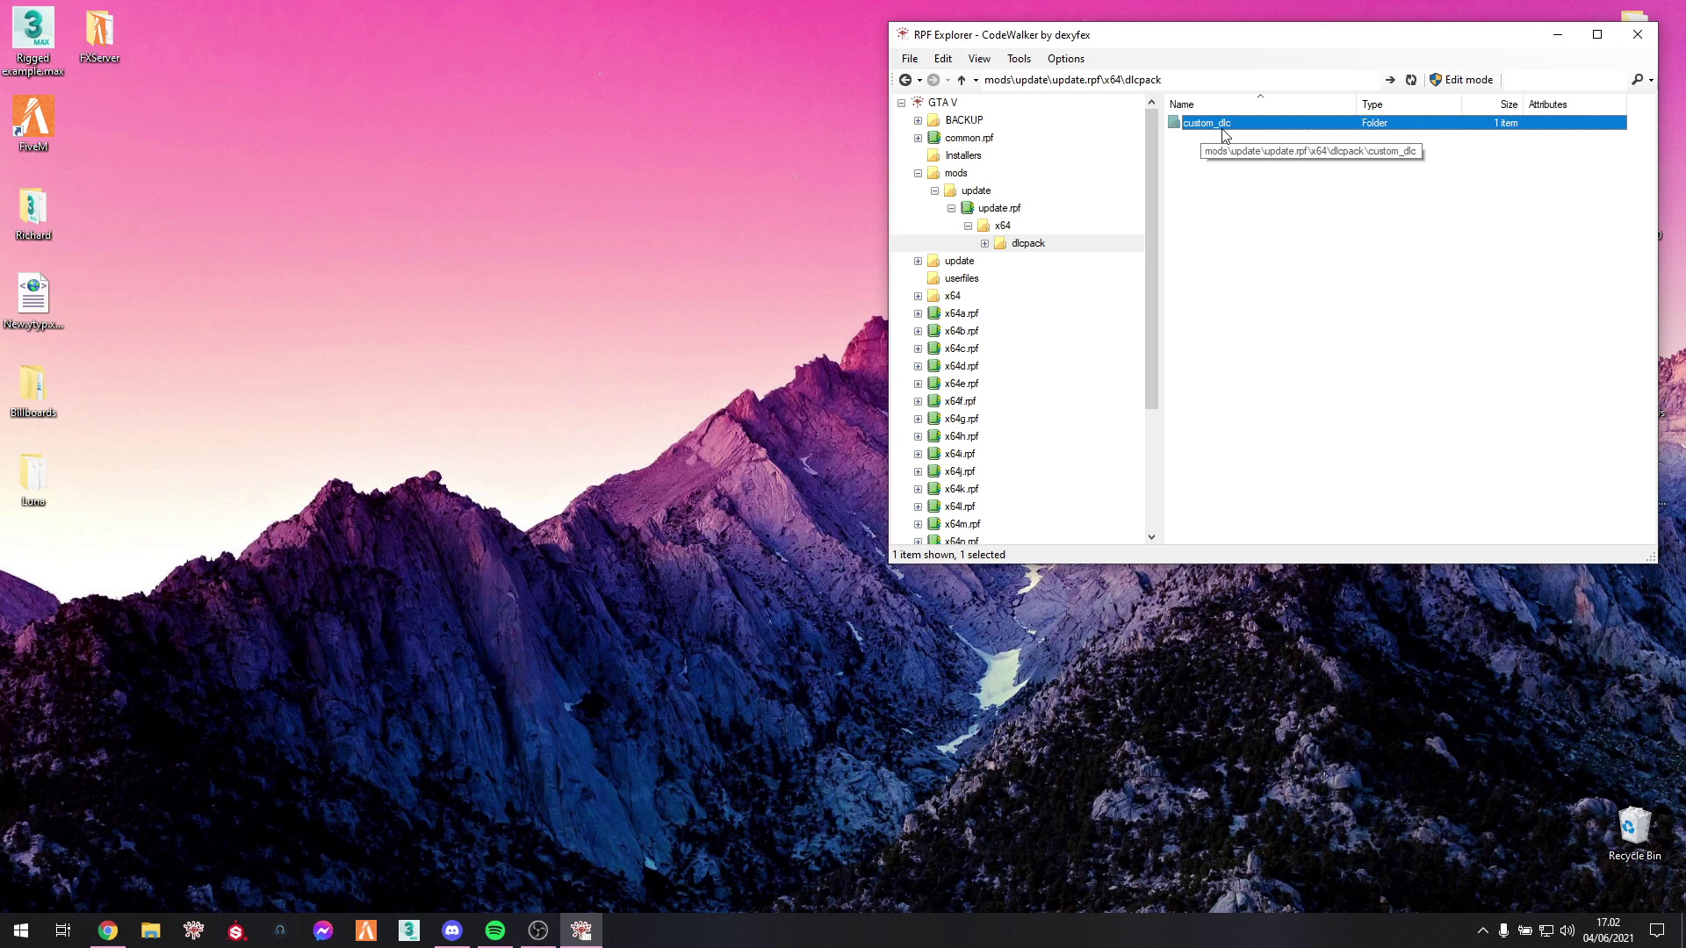
double_click(1225, 132)
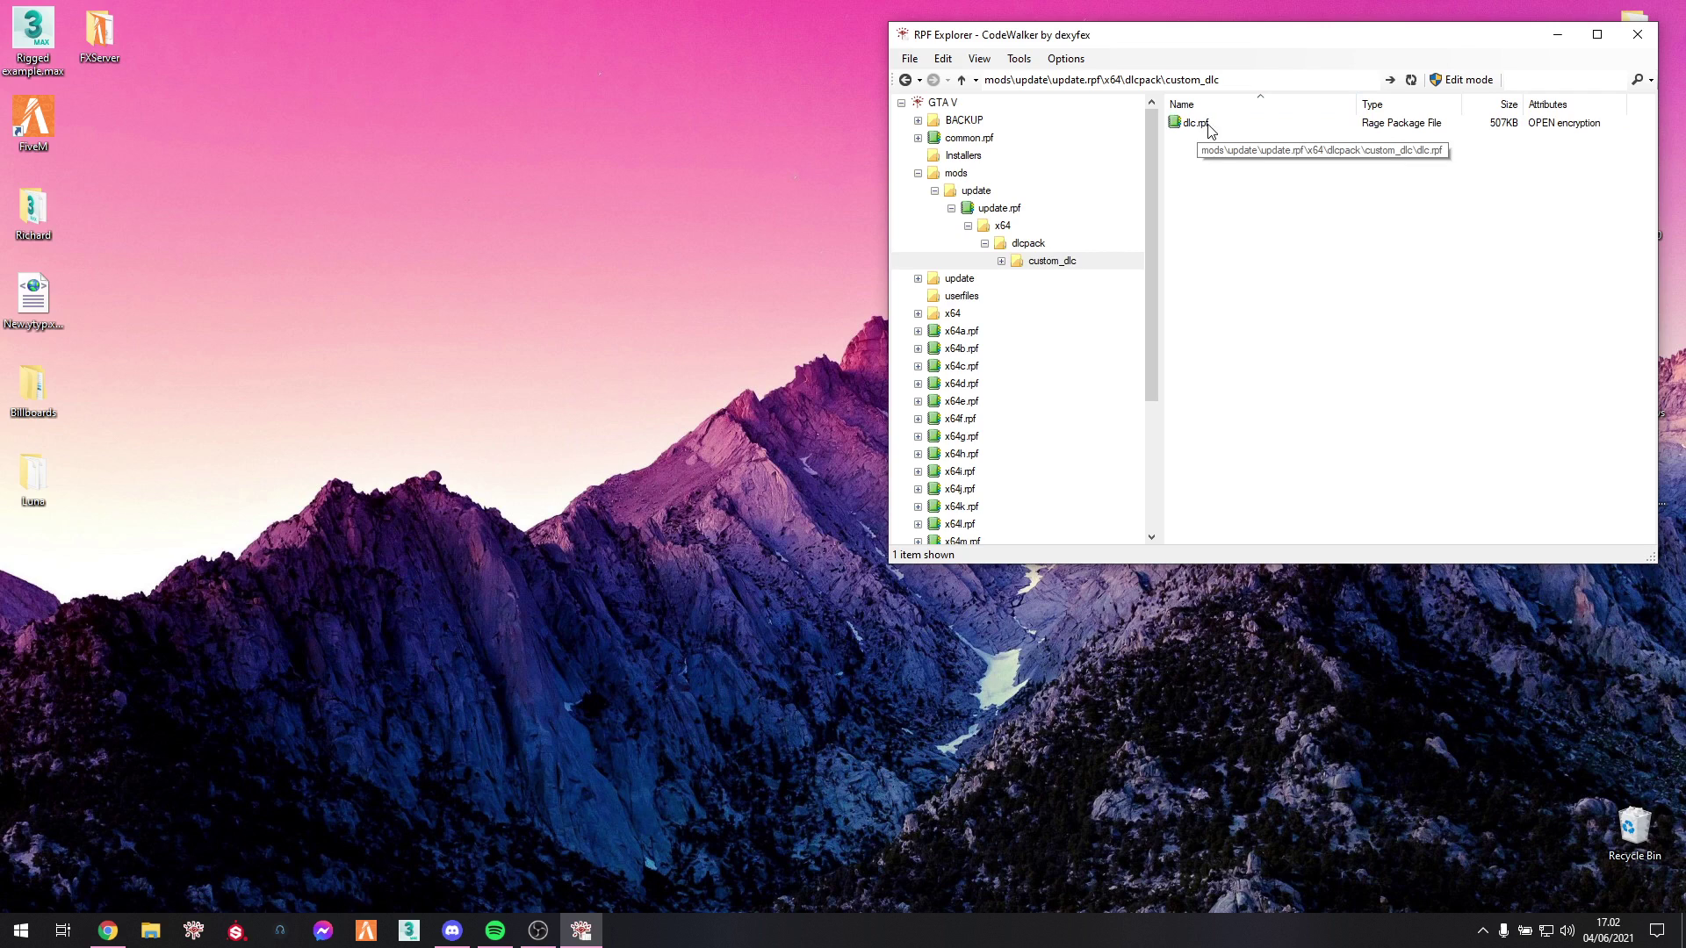
Drill into dlc.rpf > x64 > levels > gta5 > test_building and select hw1_06_nu_build004.ydr
double_click(1191, 124)
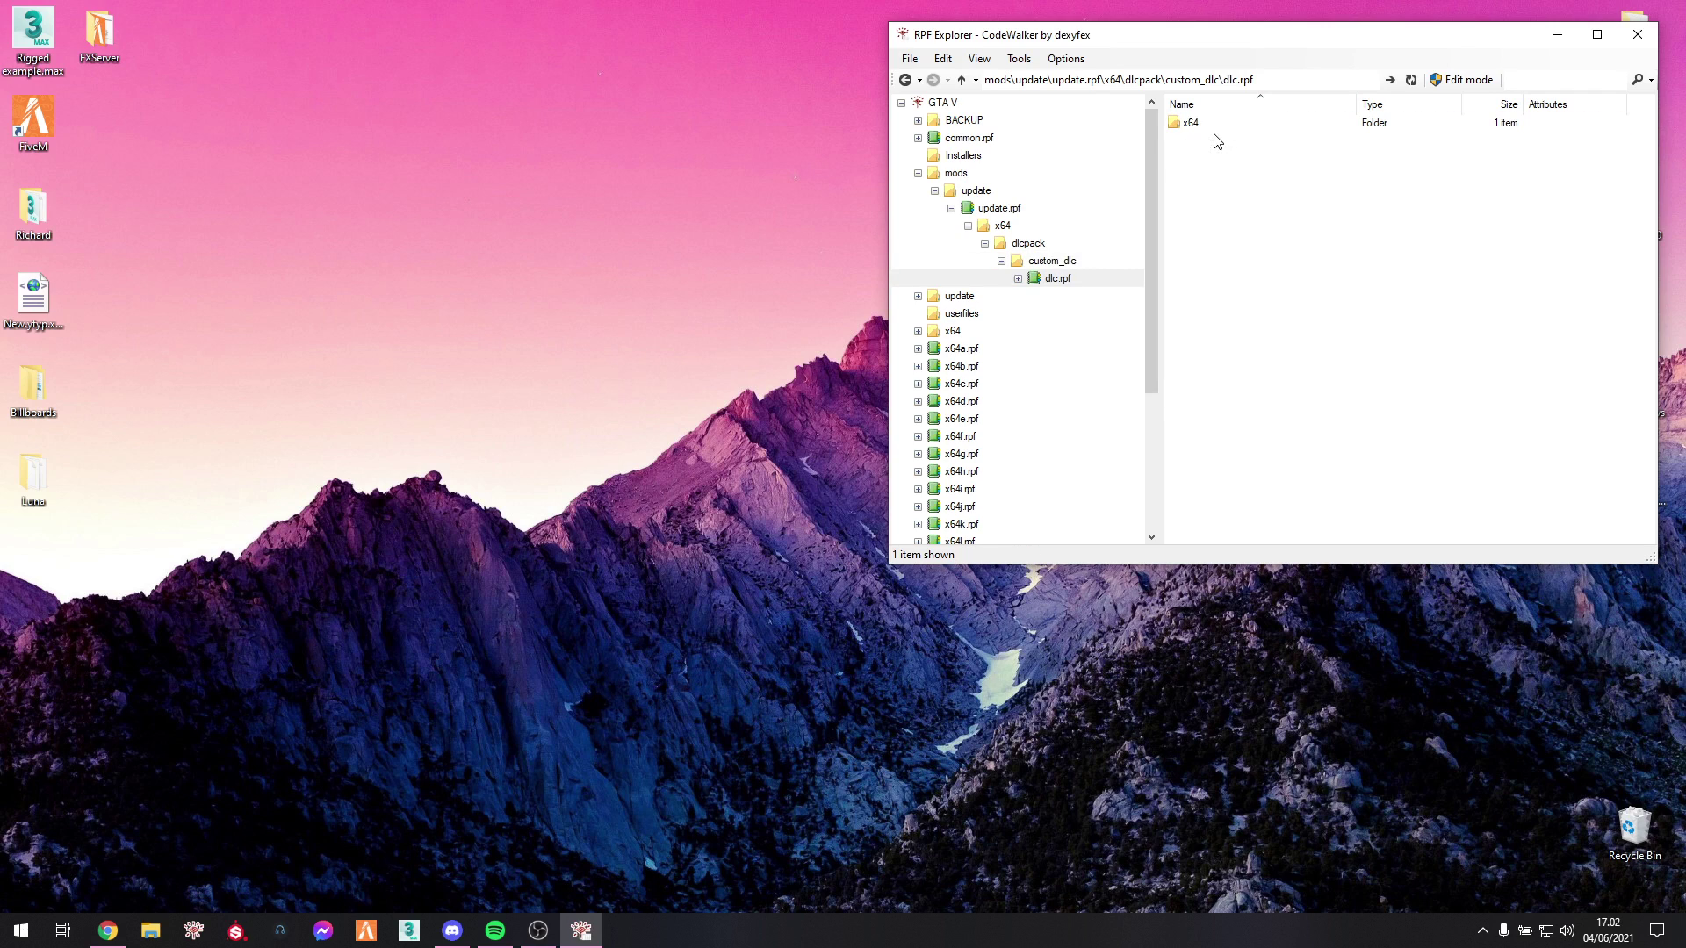
double_click(1192, 124)
double_click(1198, 126)
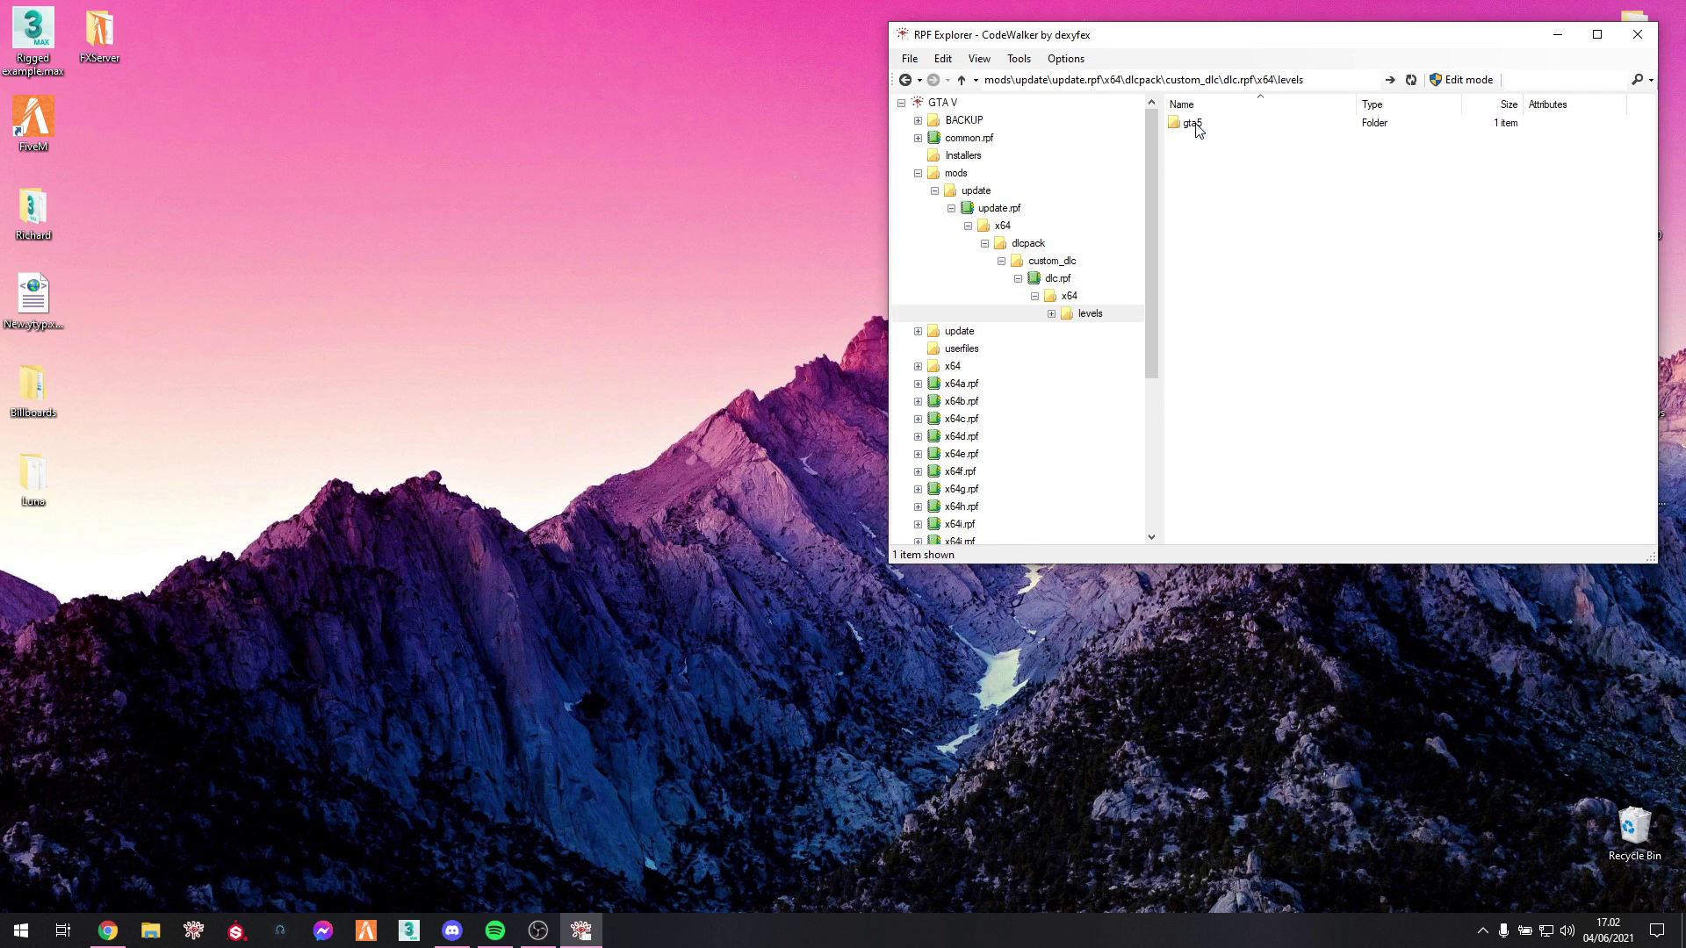
double_click(1194, 125)
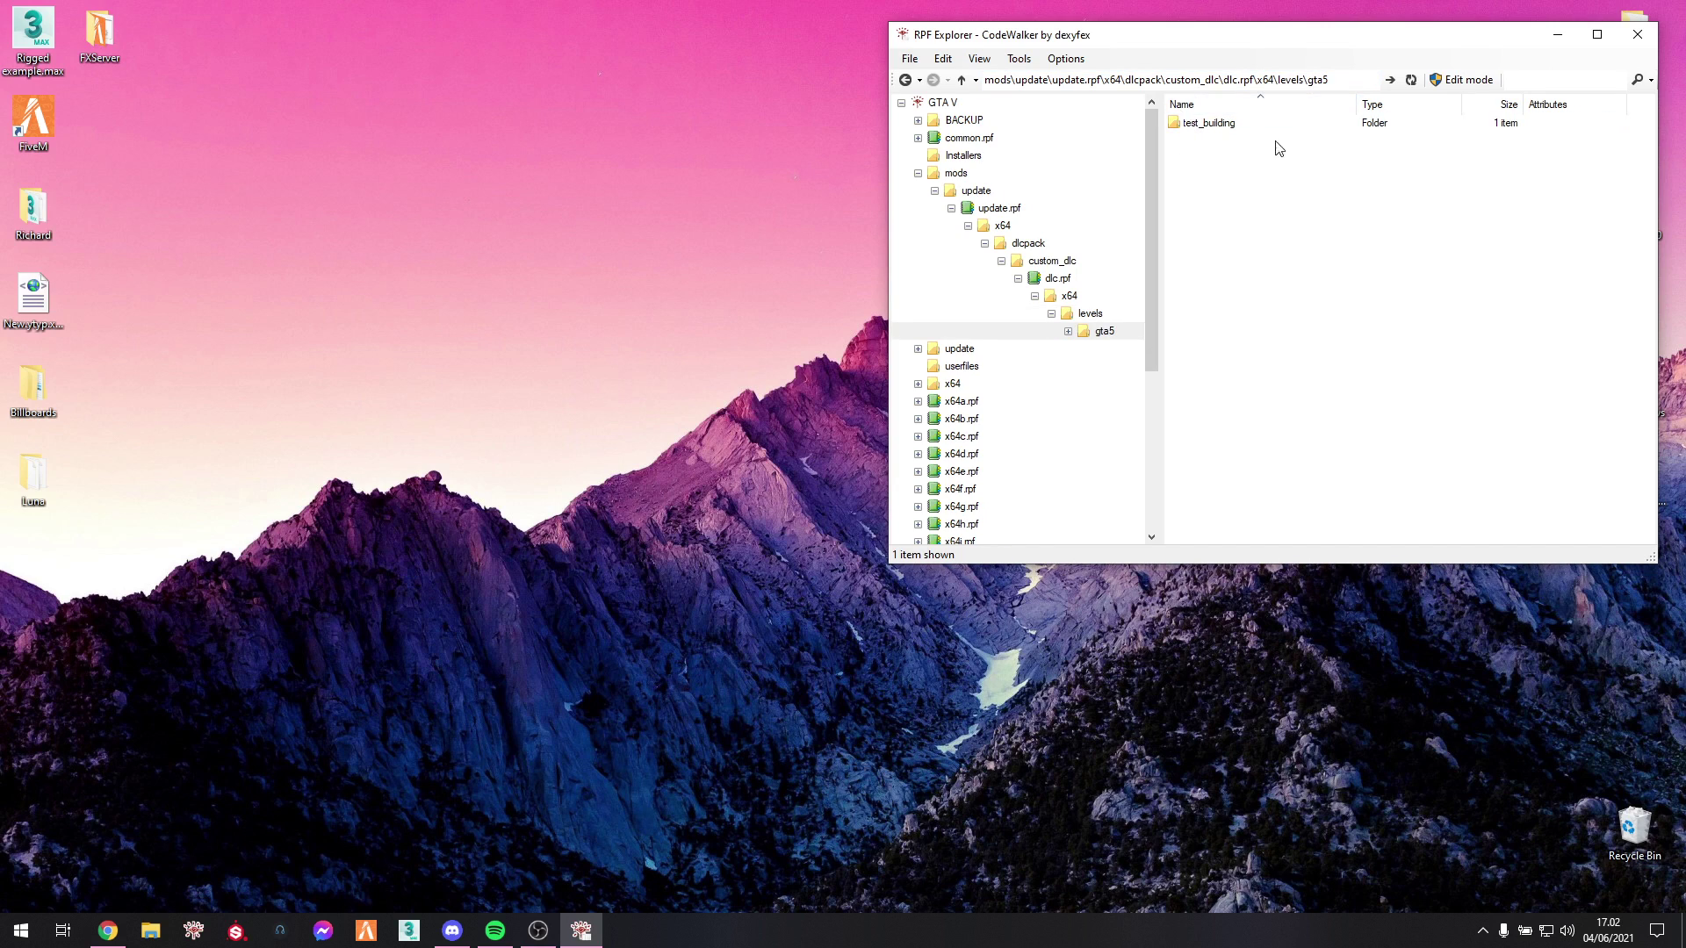
click(1197, 125)
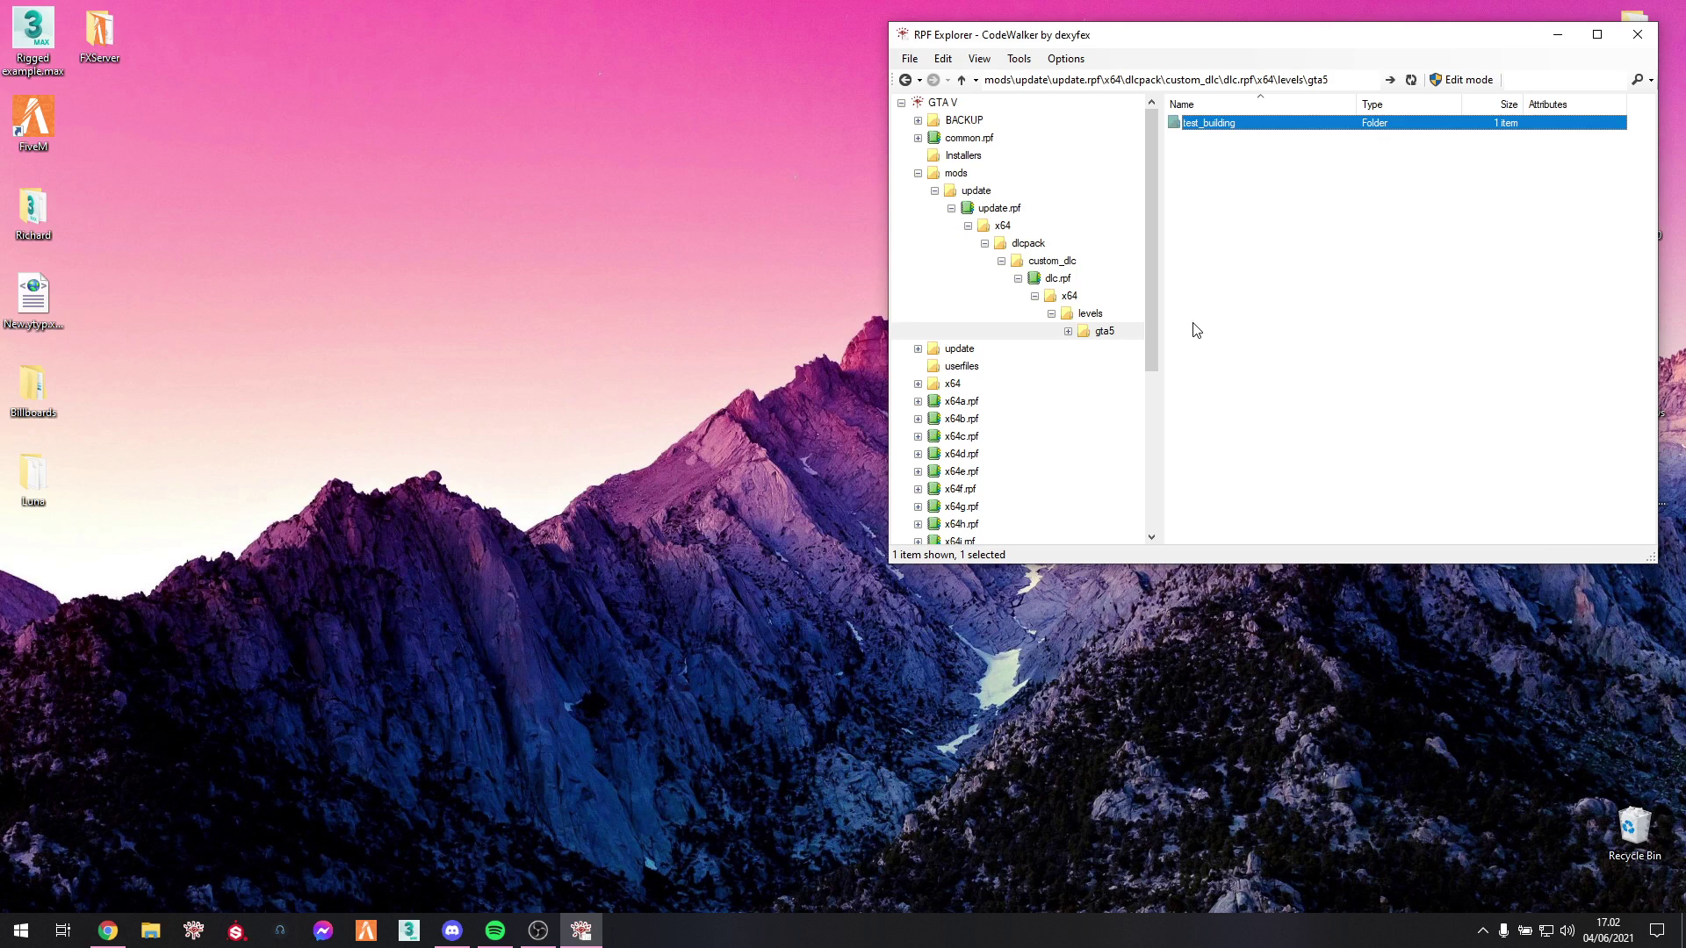
double_click(1216, 123)
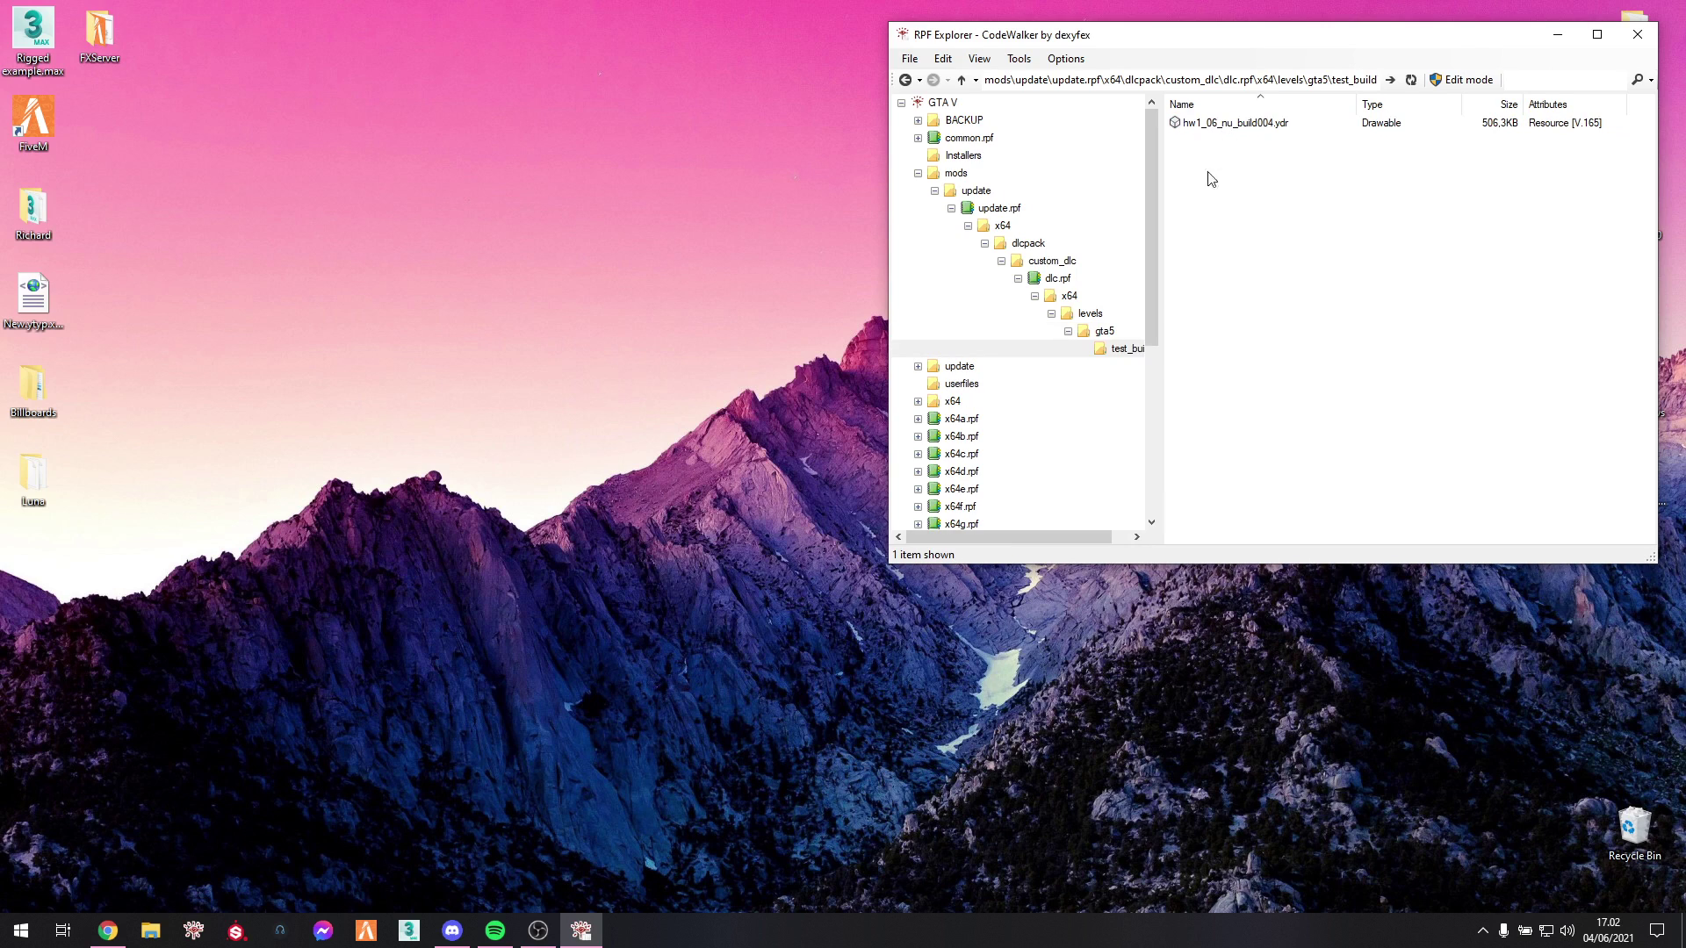
click(1260, 128)
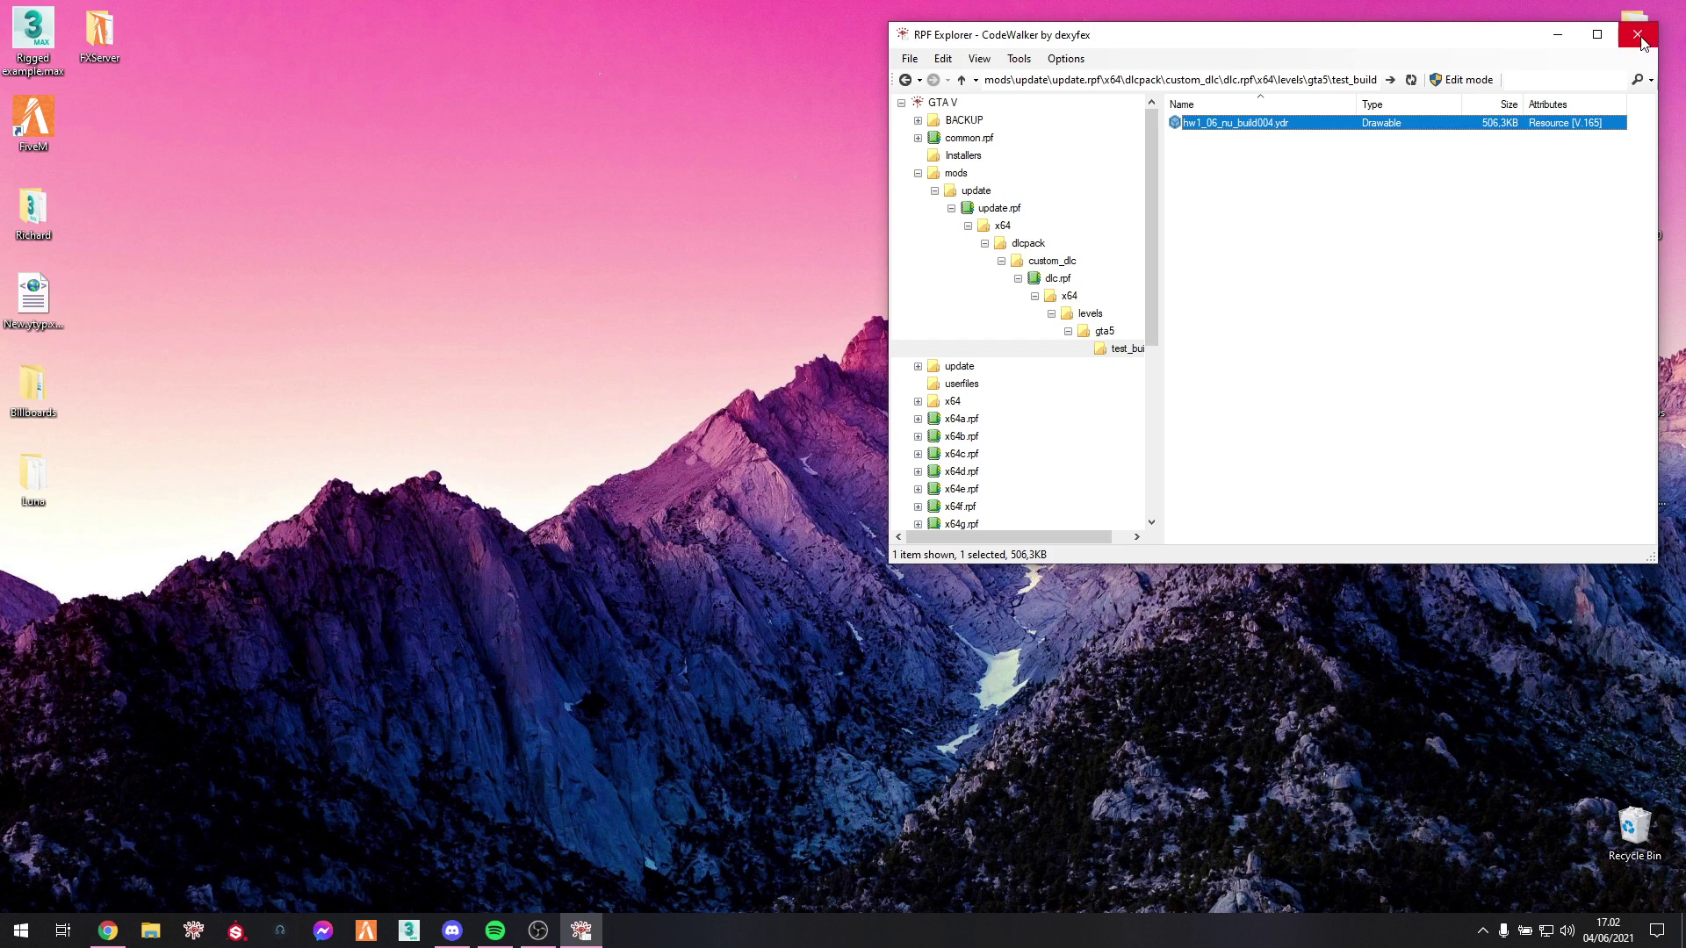
Revisit mods, custom_dlc and test_building, widen the tree, and return to the gta5 folder
click(955, 174)
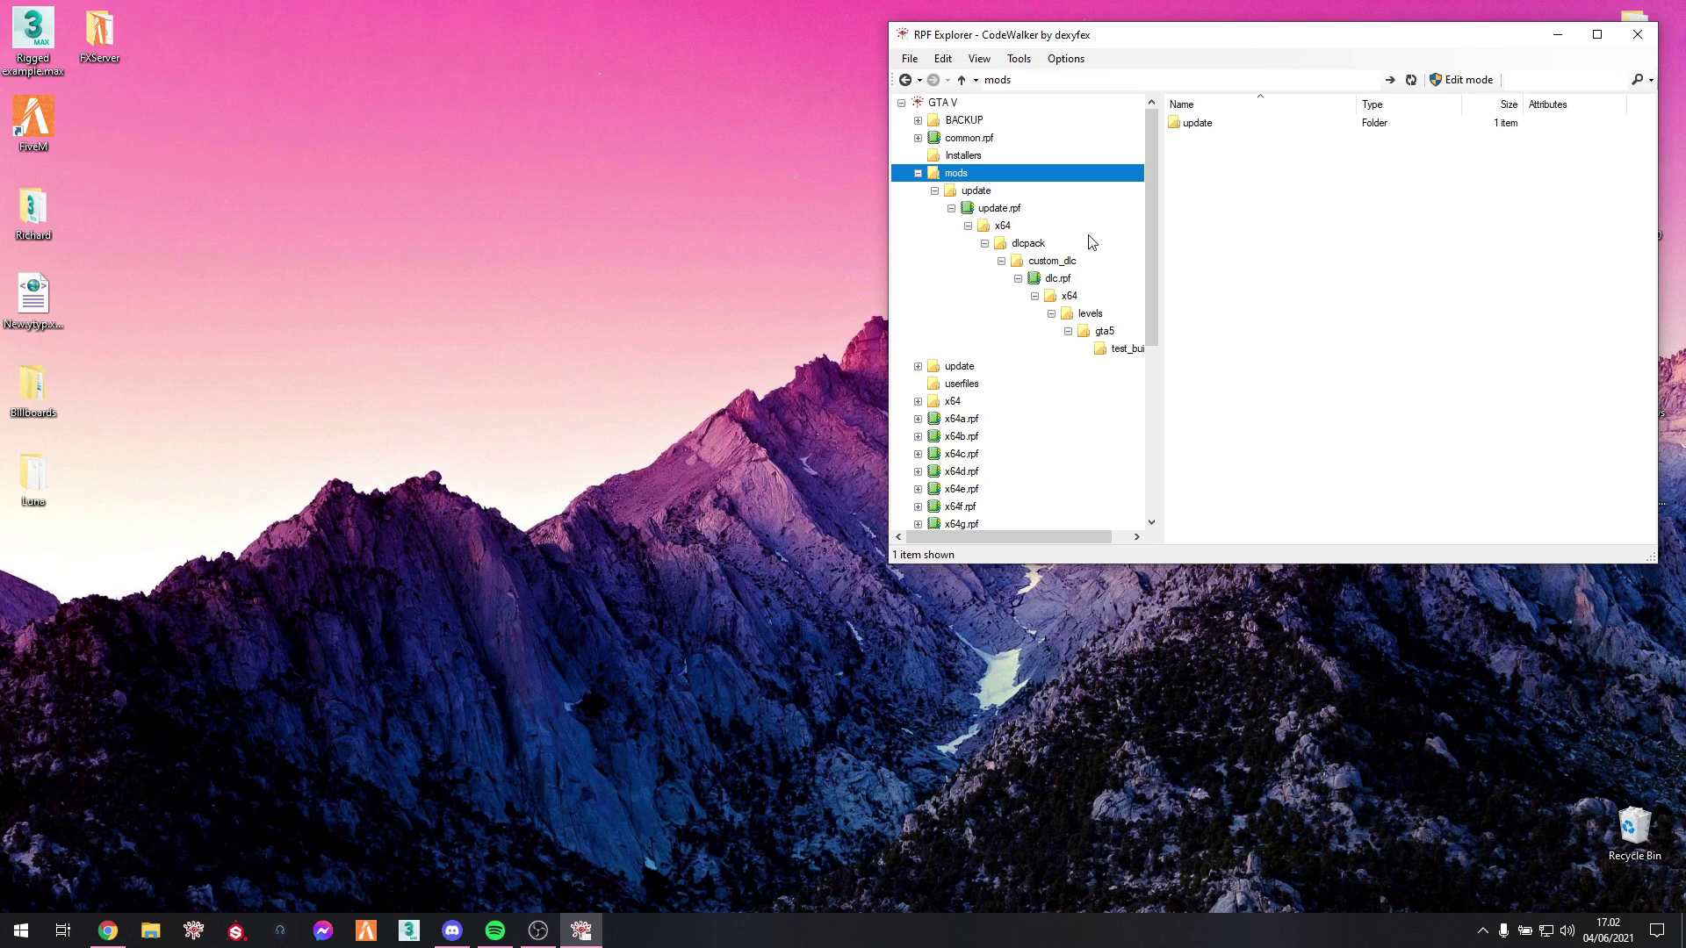
click(1033, 263)
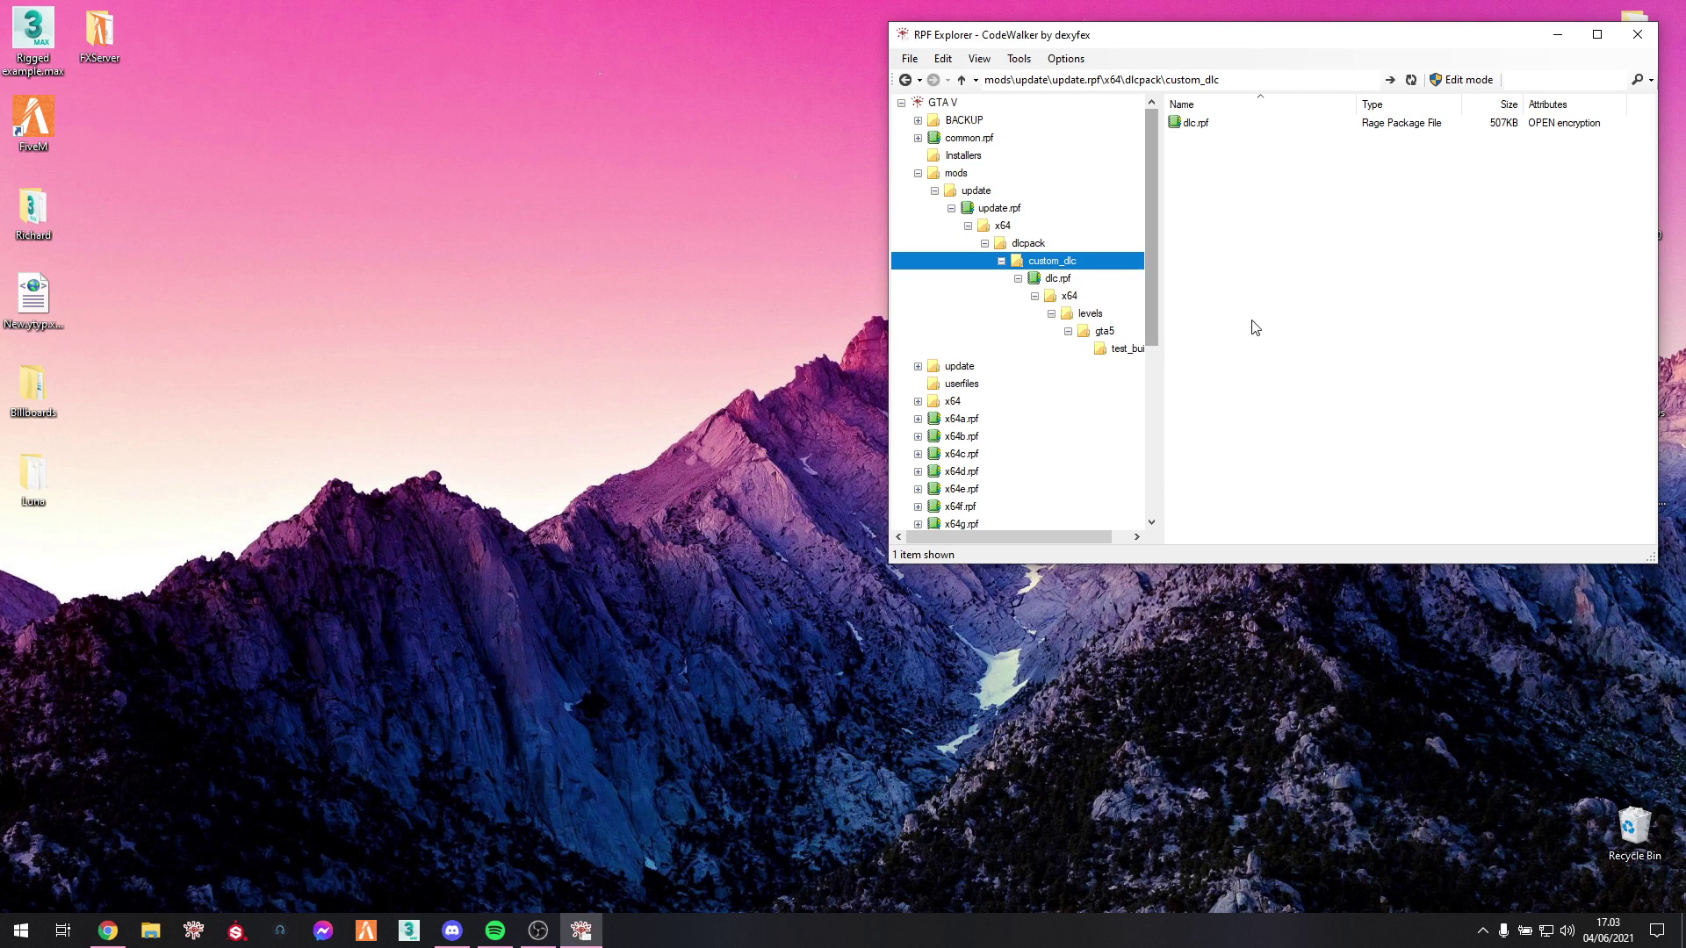
click(1121, 351)
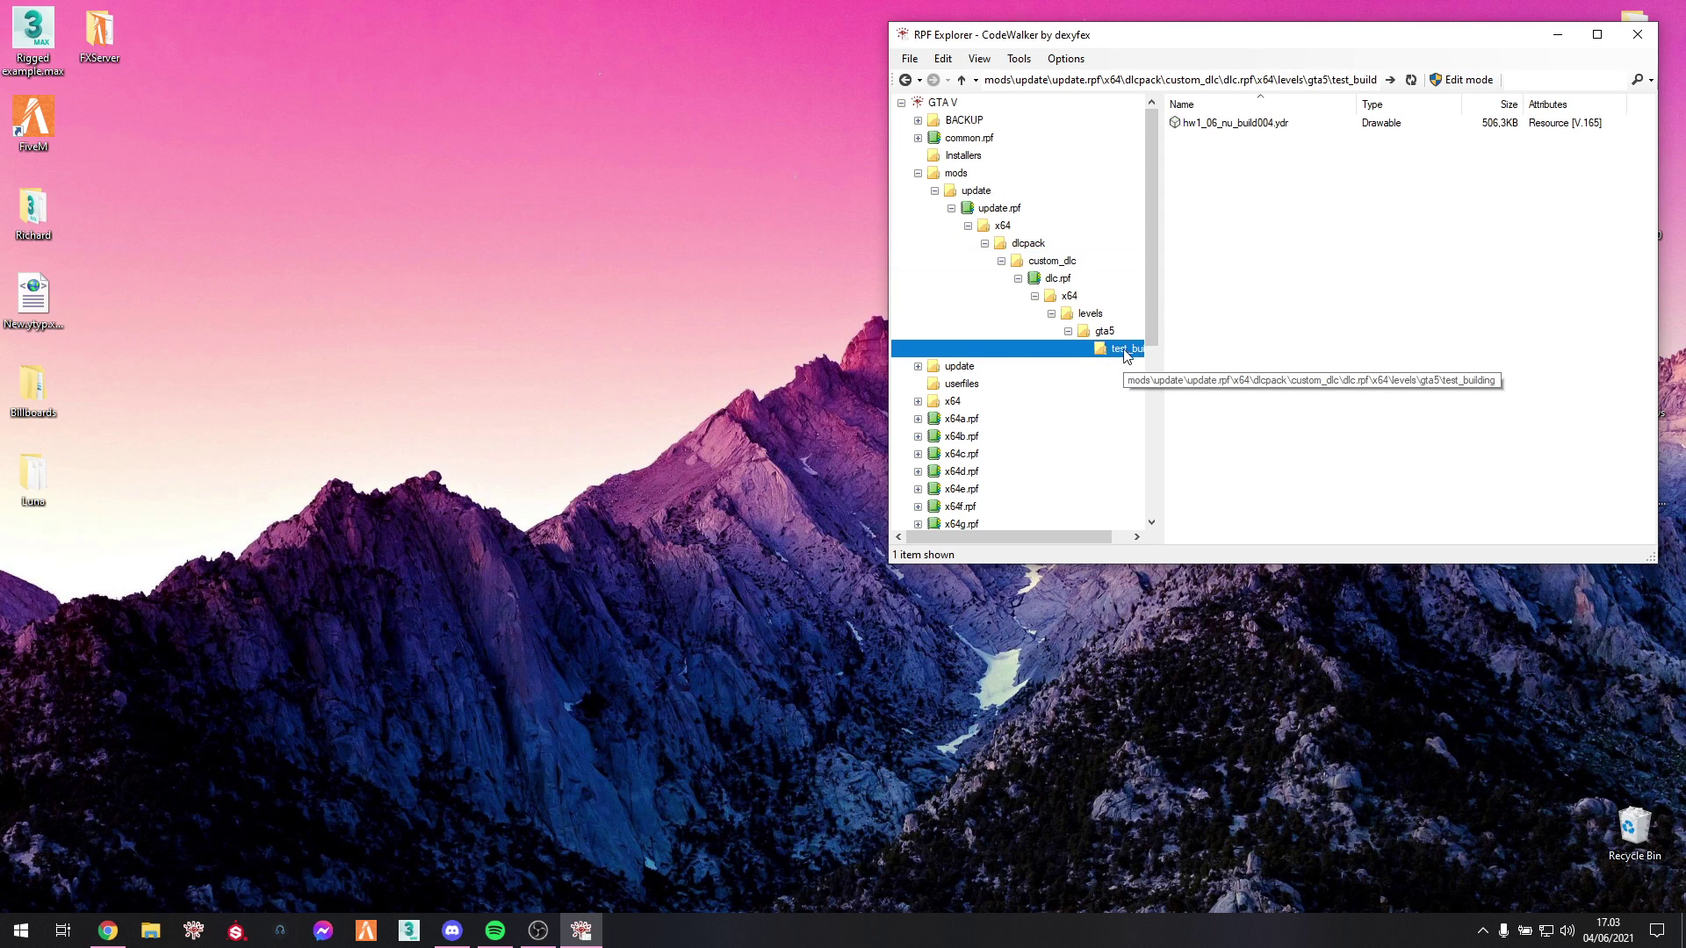
drag(1160, 363, 1222, 363)
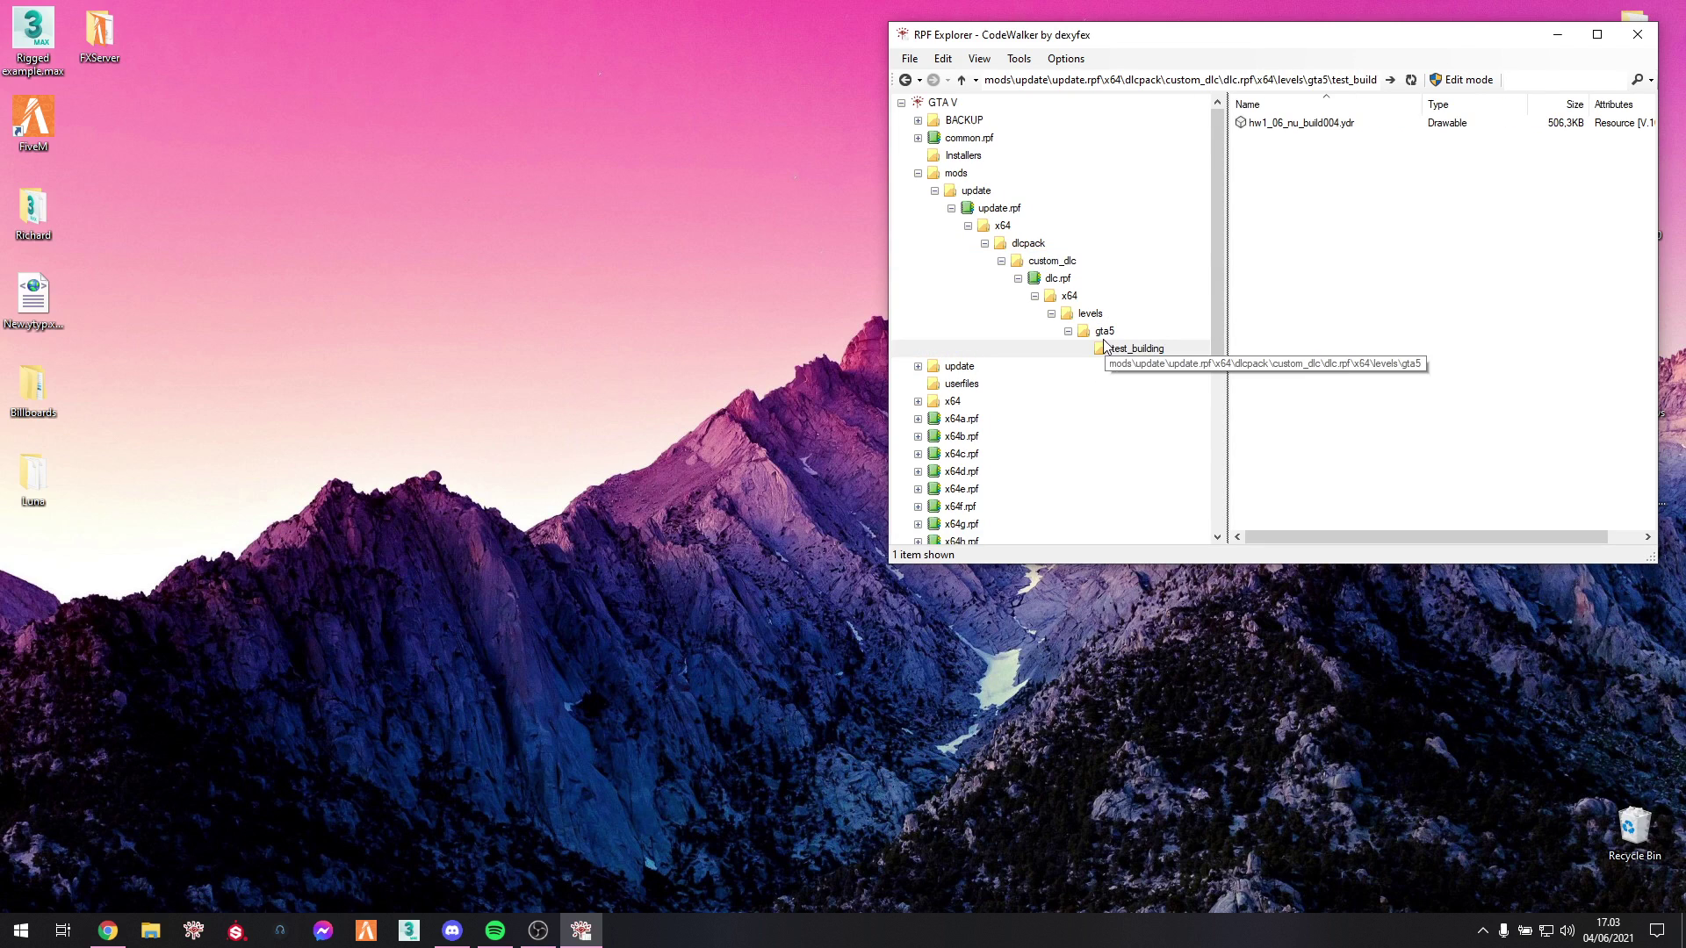
key(Left)
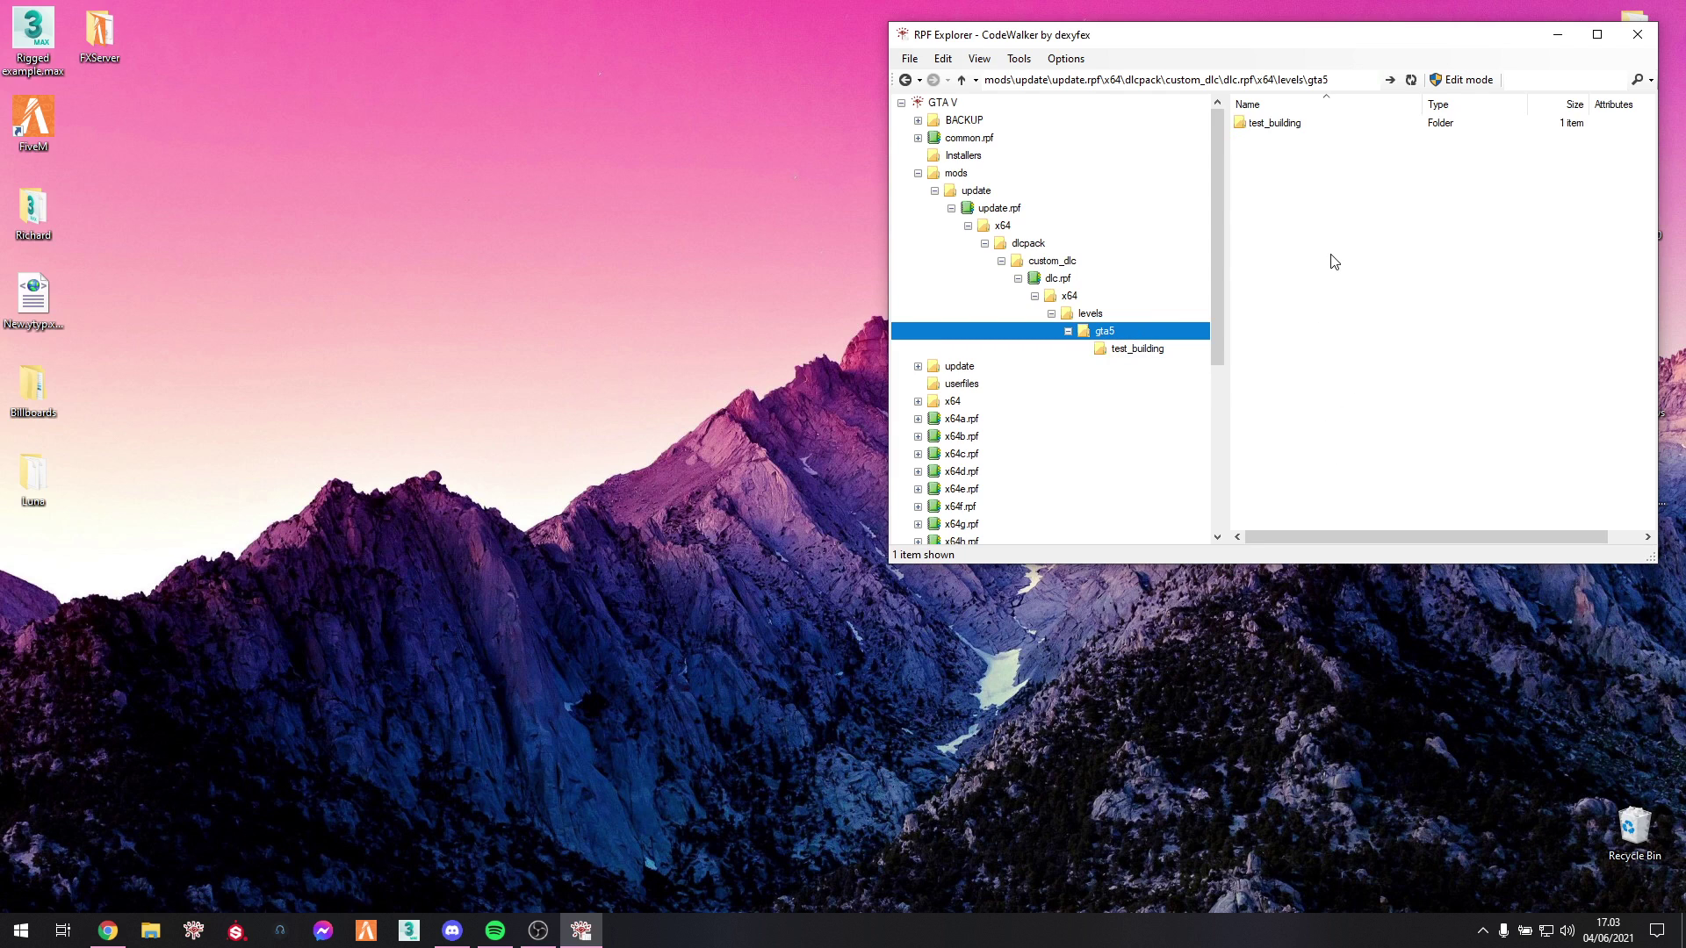
Close RPF Explorer and open the world viewer's side panel to enable mods and DLC
click(1637, 34)
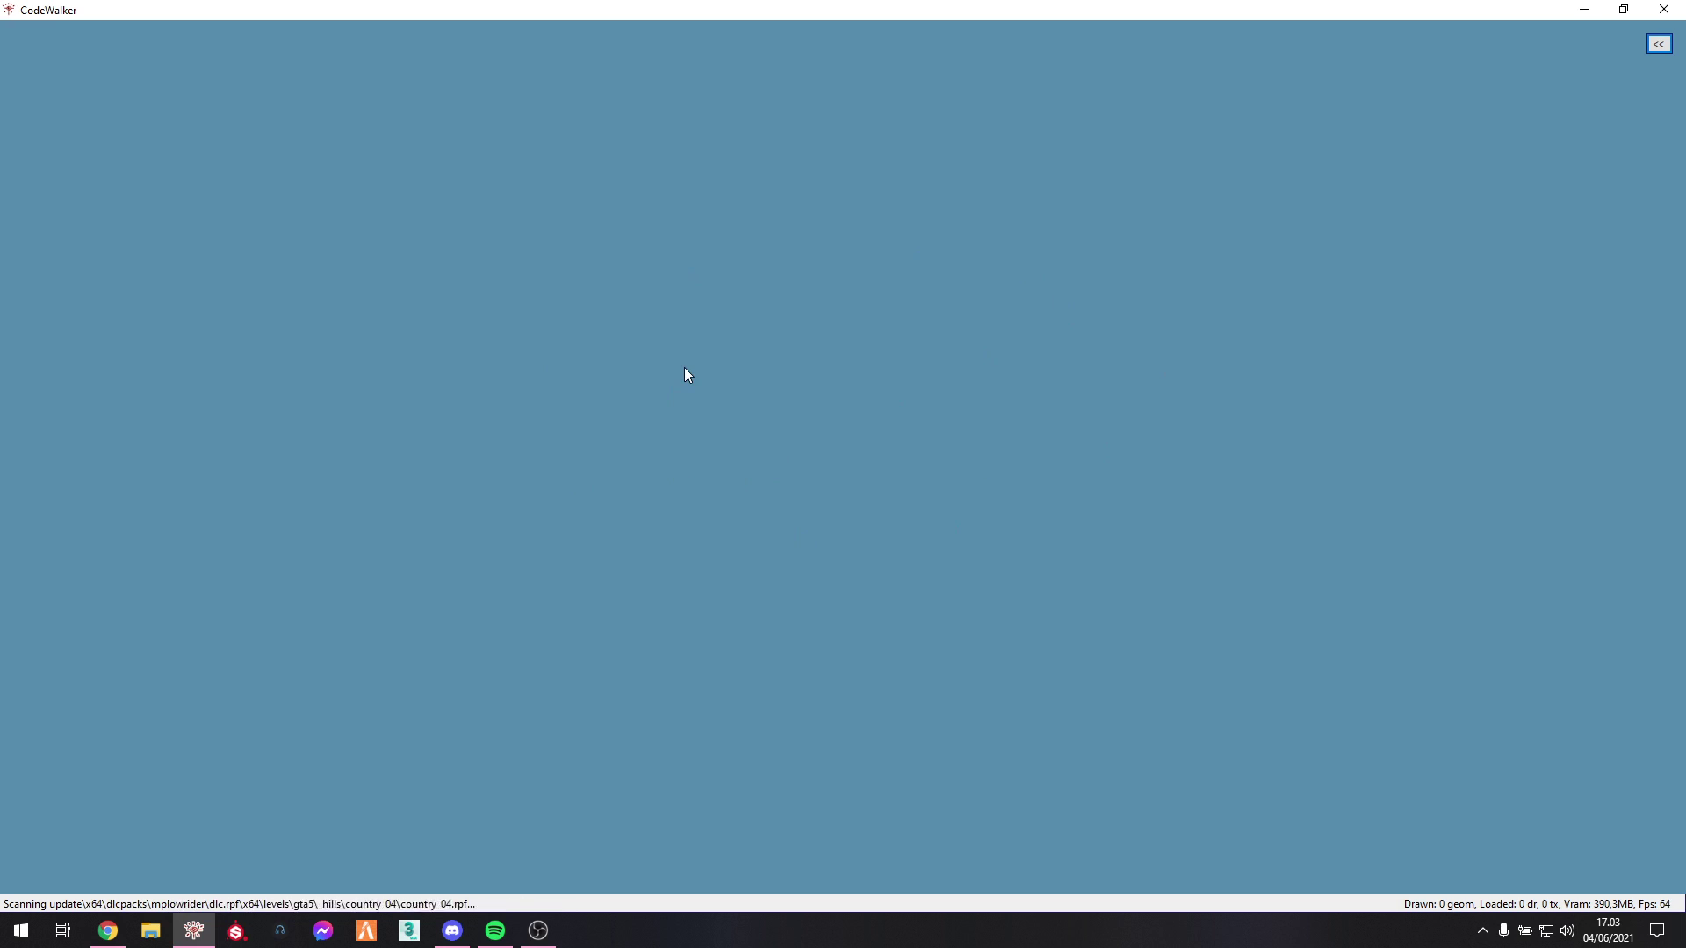
click(1659, 44)
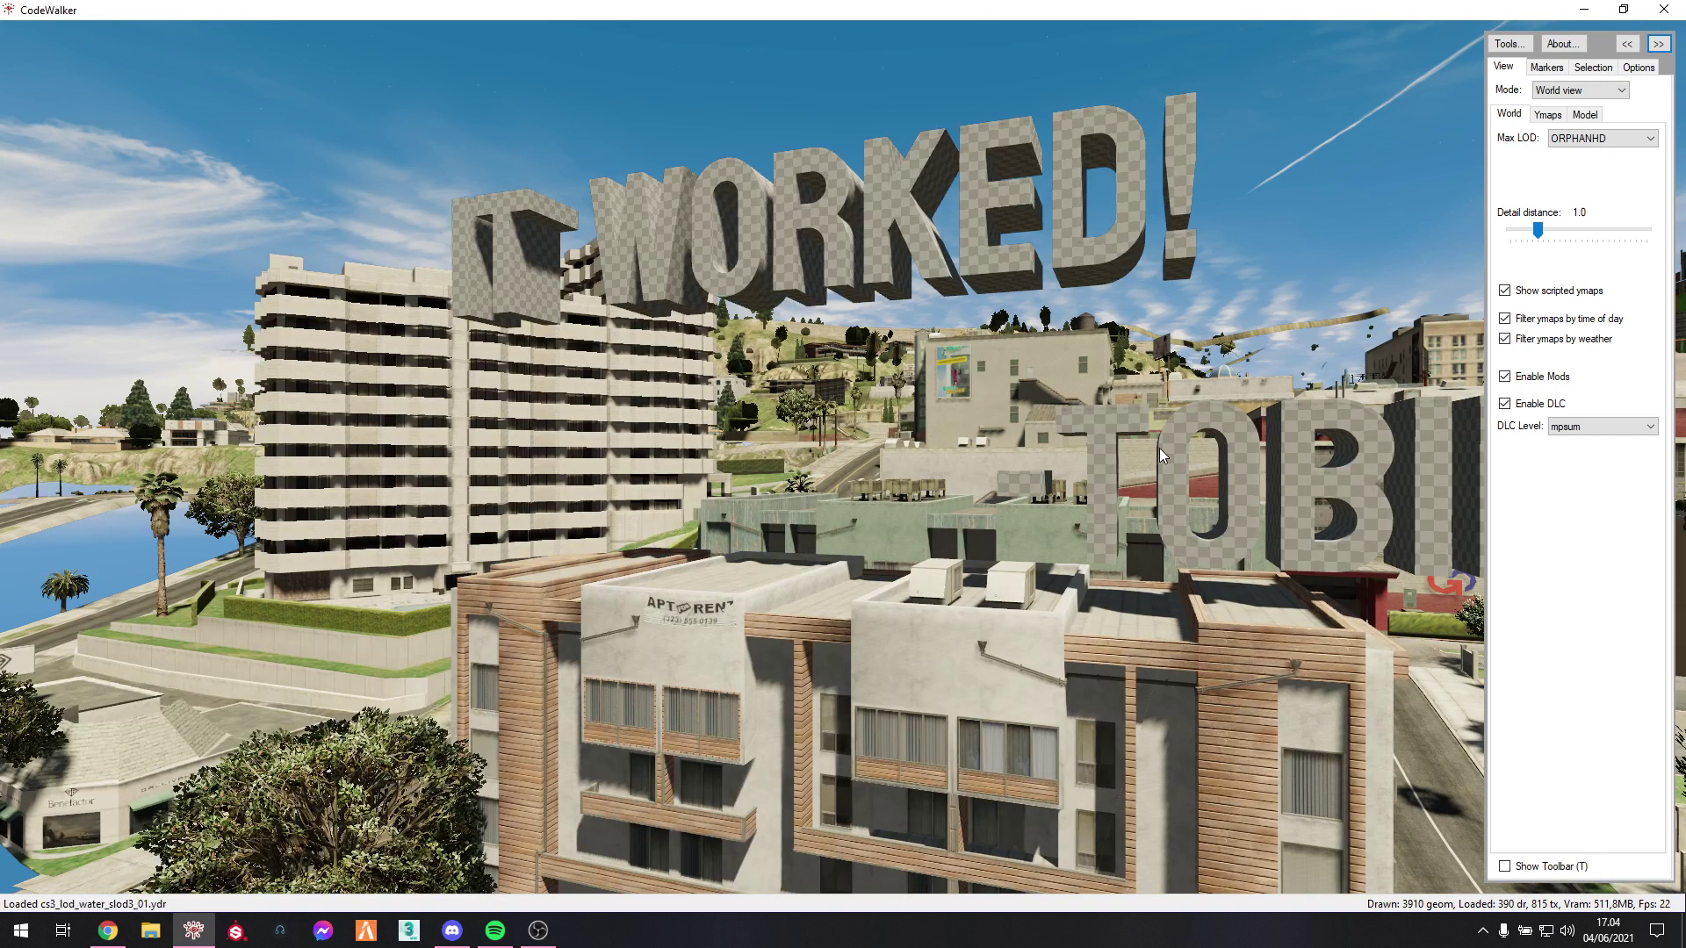
click(1659, 44)
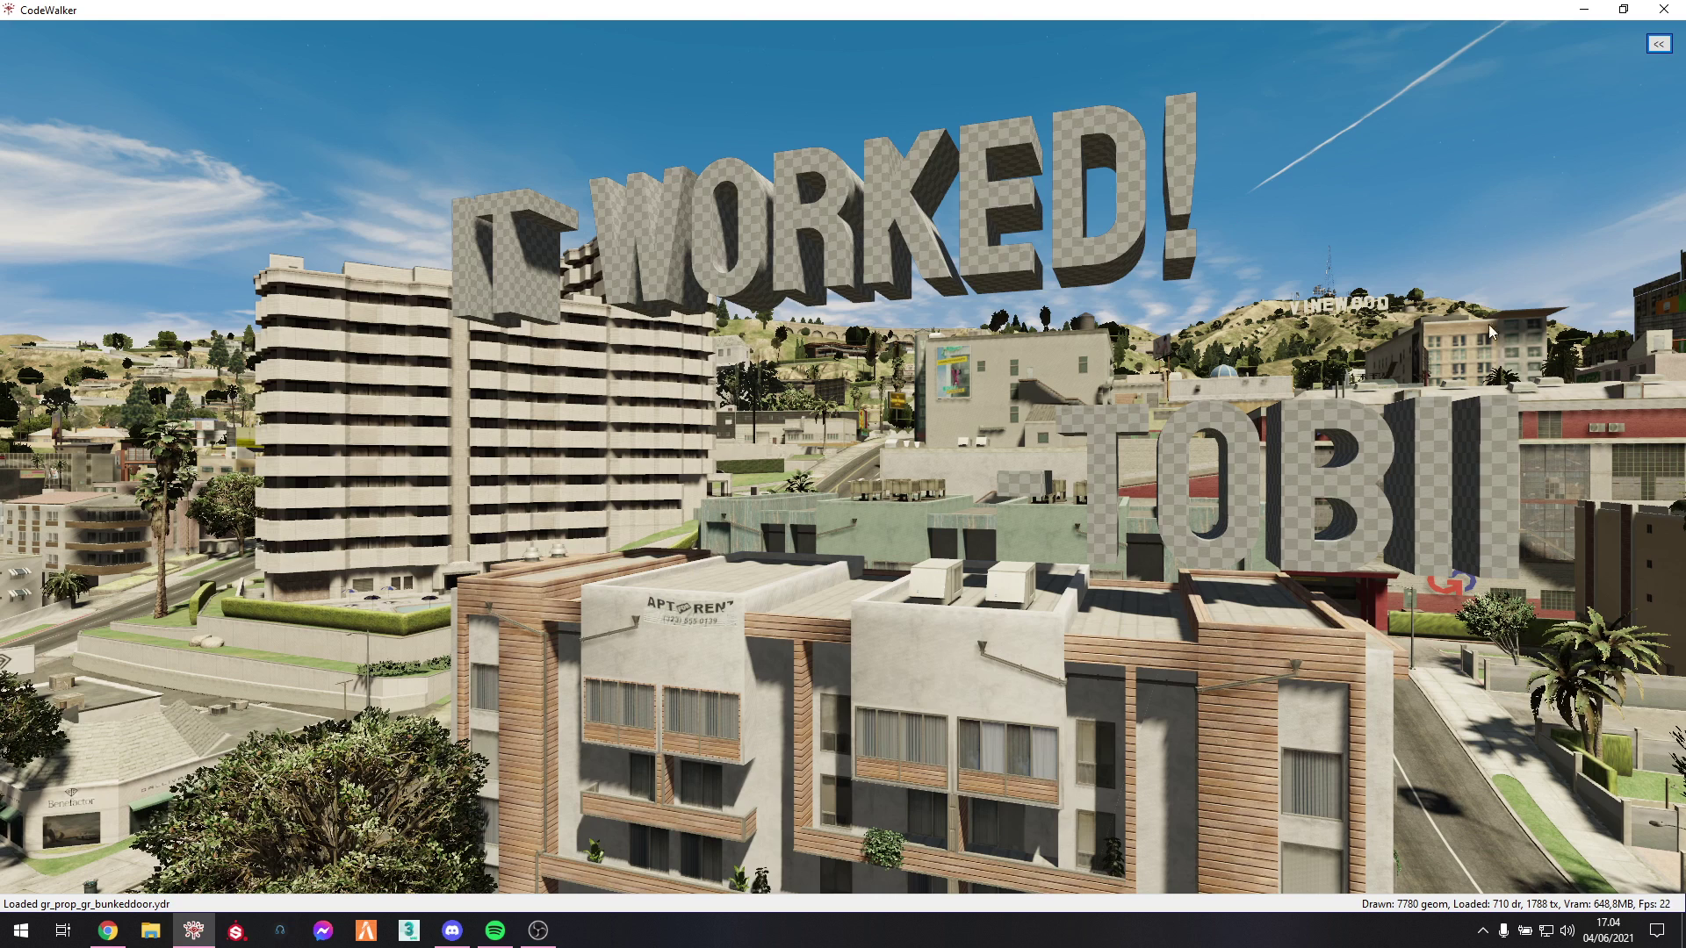
click(1656, 44)
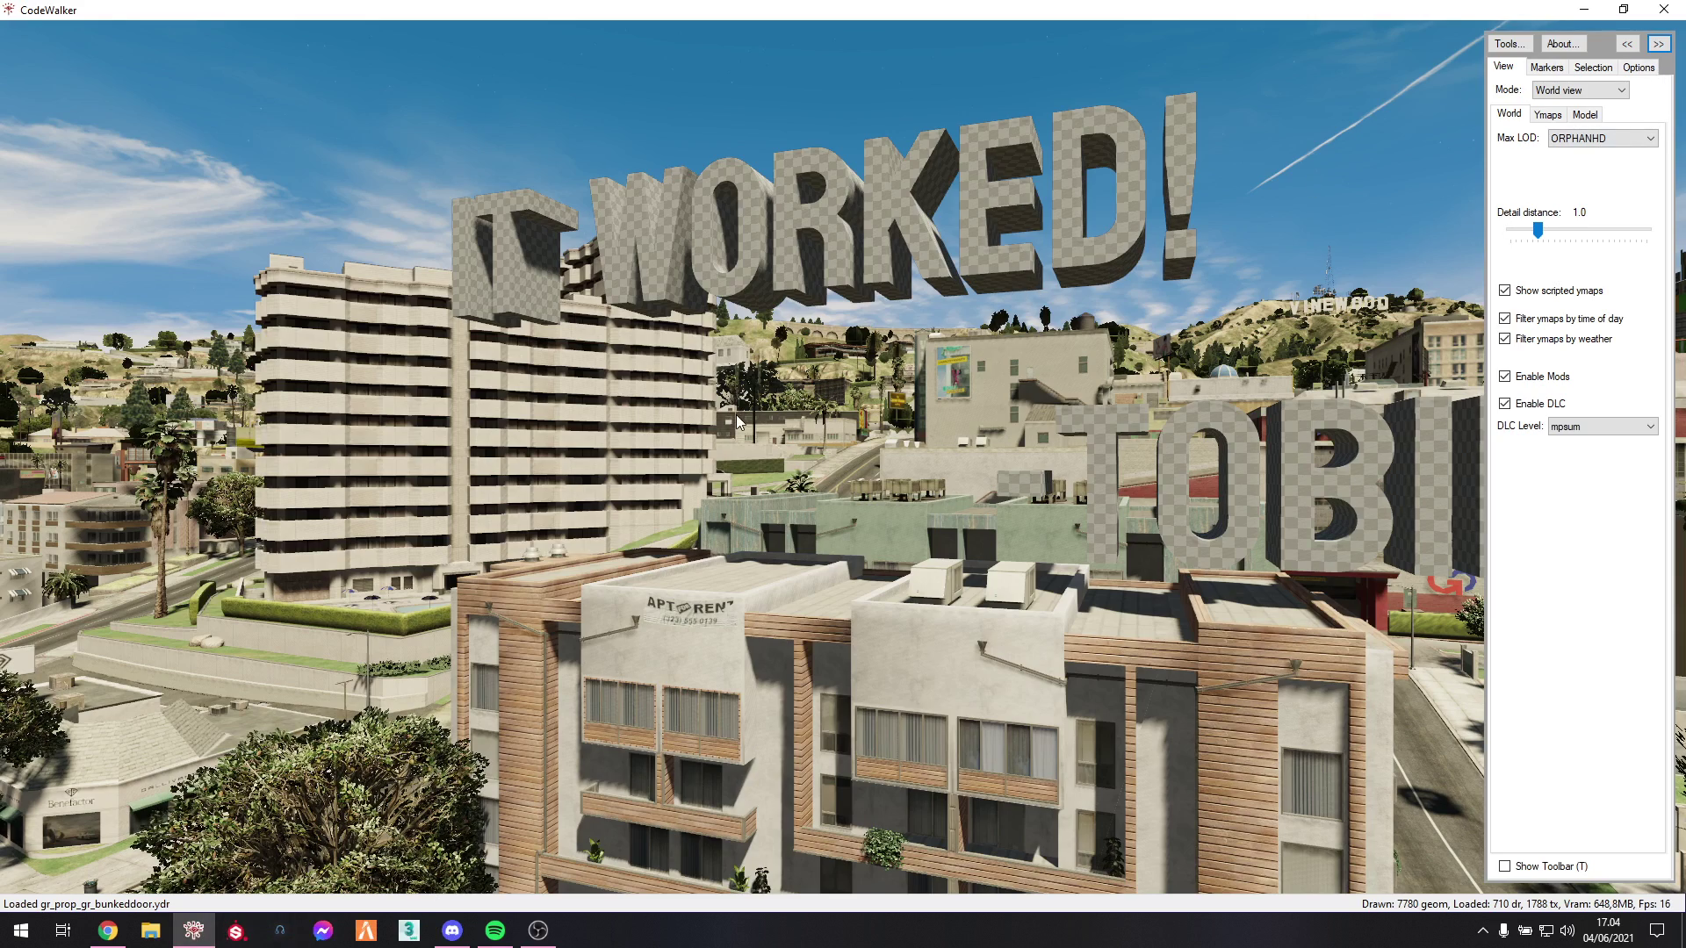
Close CodeWalker and launch OpenIV from the Start search
key(super+d)
key(super)
text(openiv)
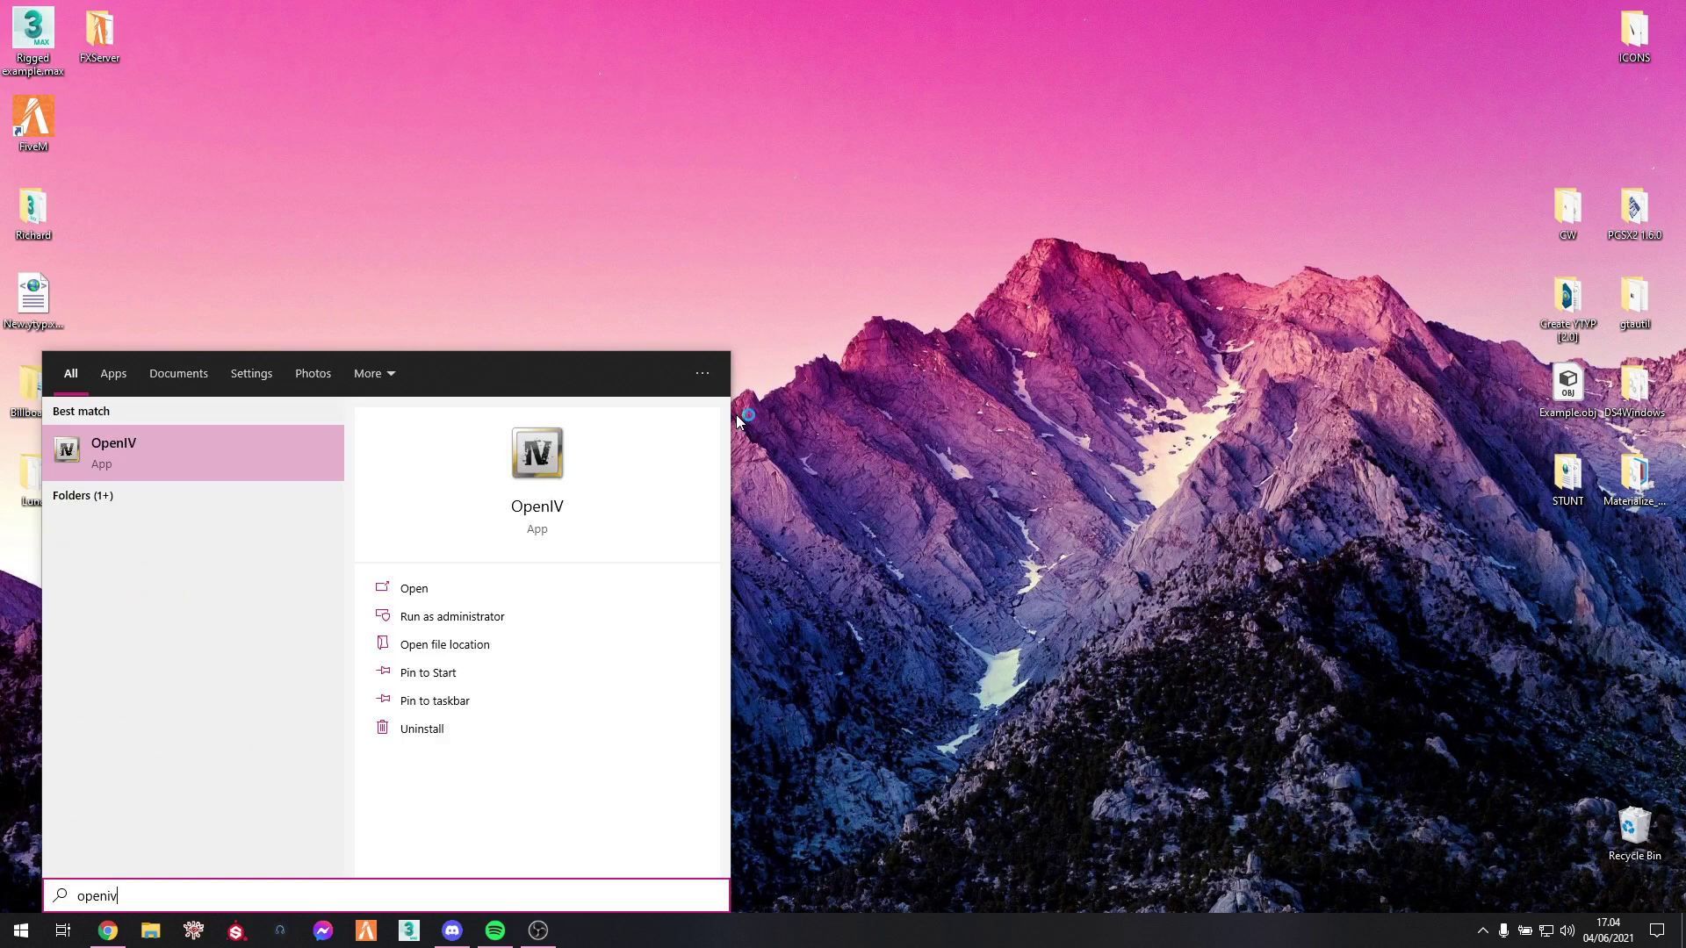
key(Return)
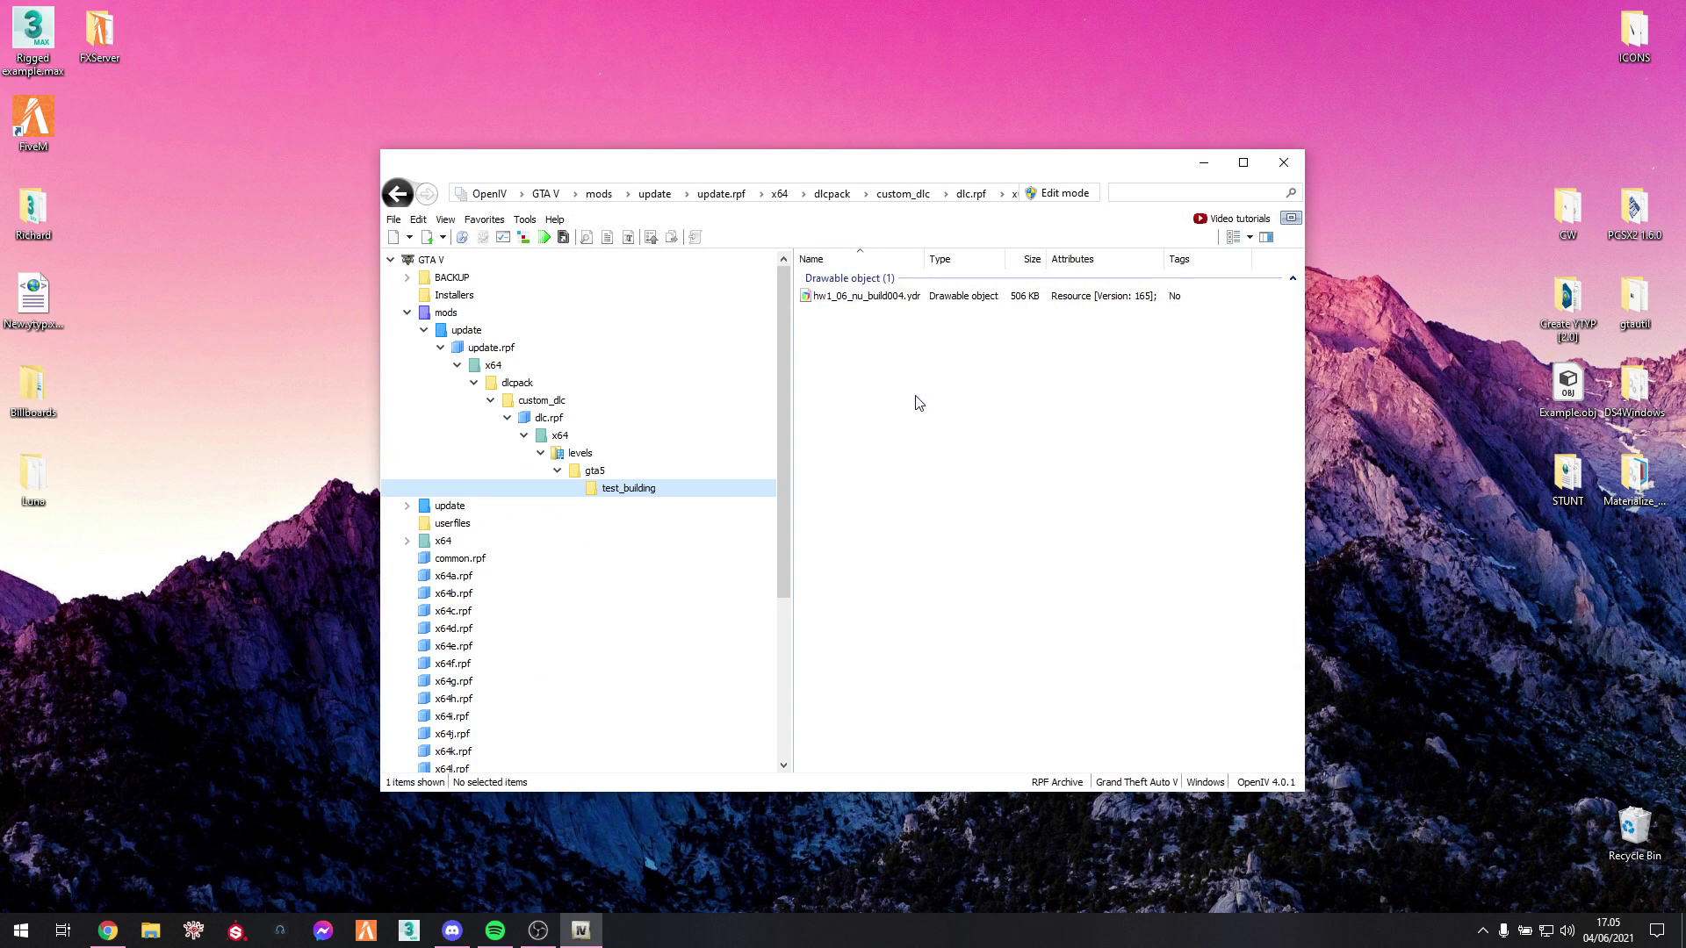
Expand mods > update > update.rpf > x64 > dlcpack > custom_dlc in OpenIV
click(445, 315)
click(465, 332)
click(493, 349)
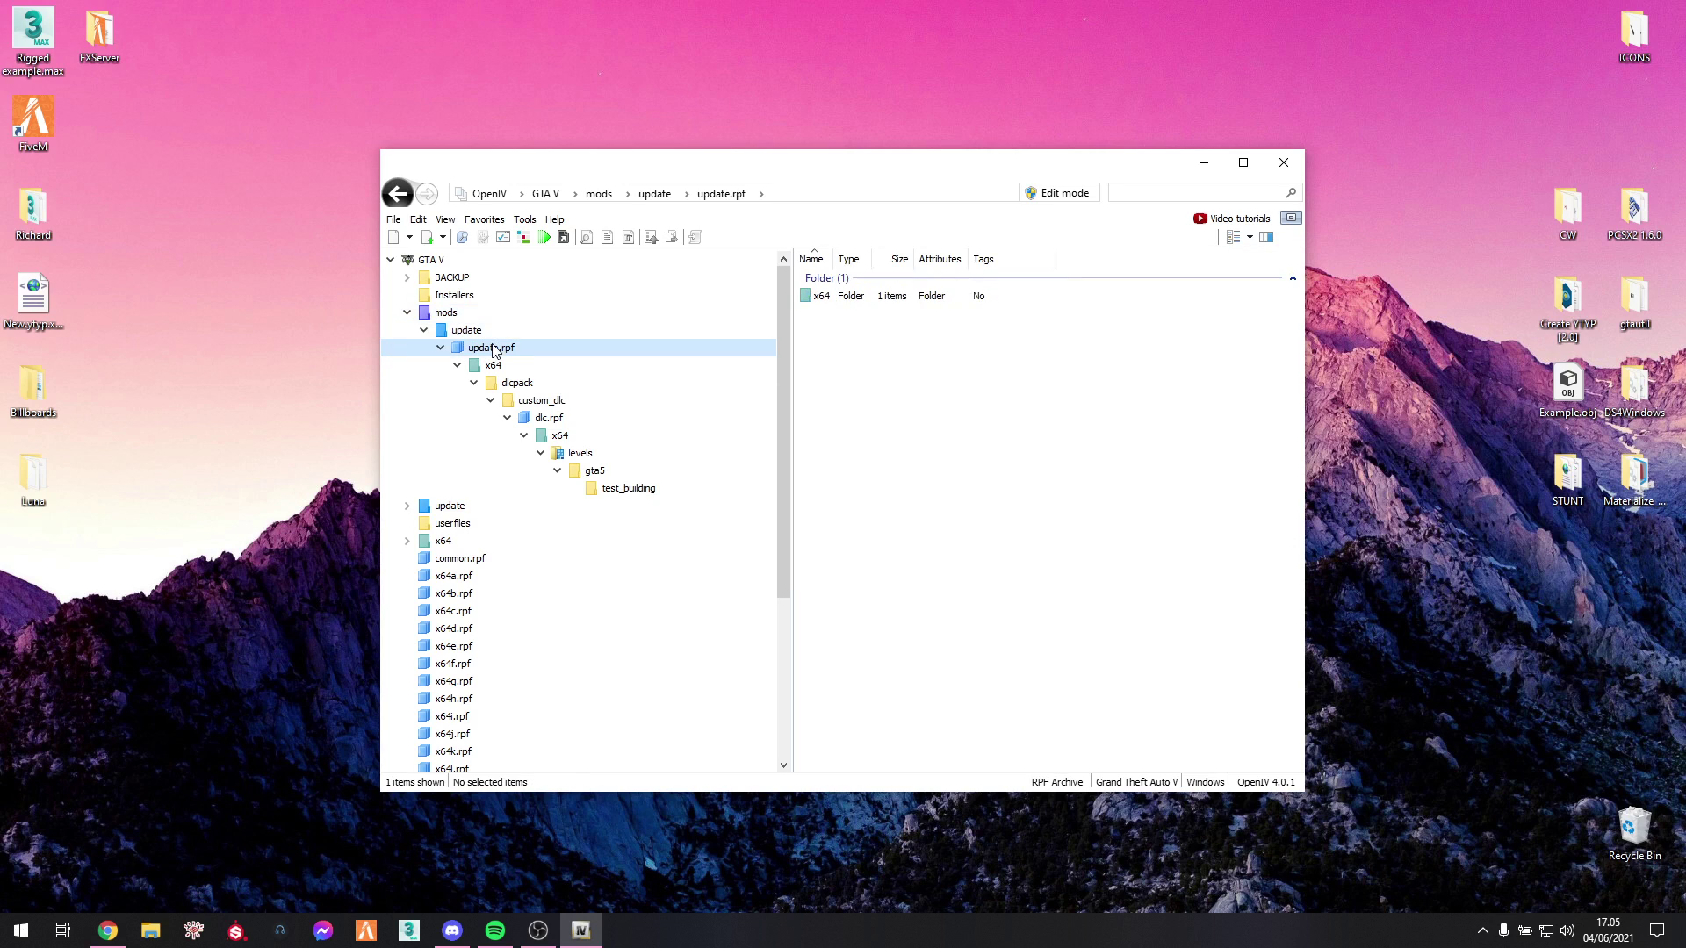
click(495, 369)
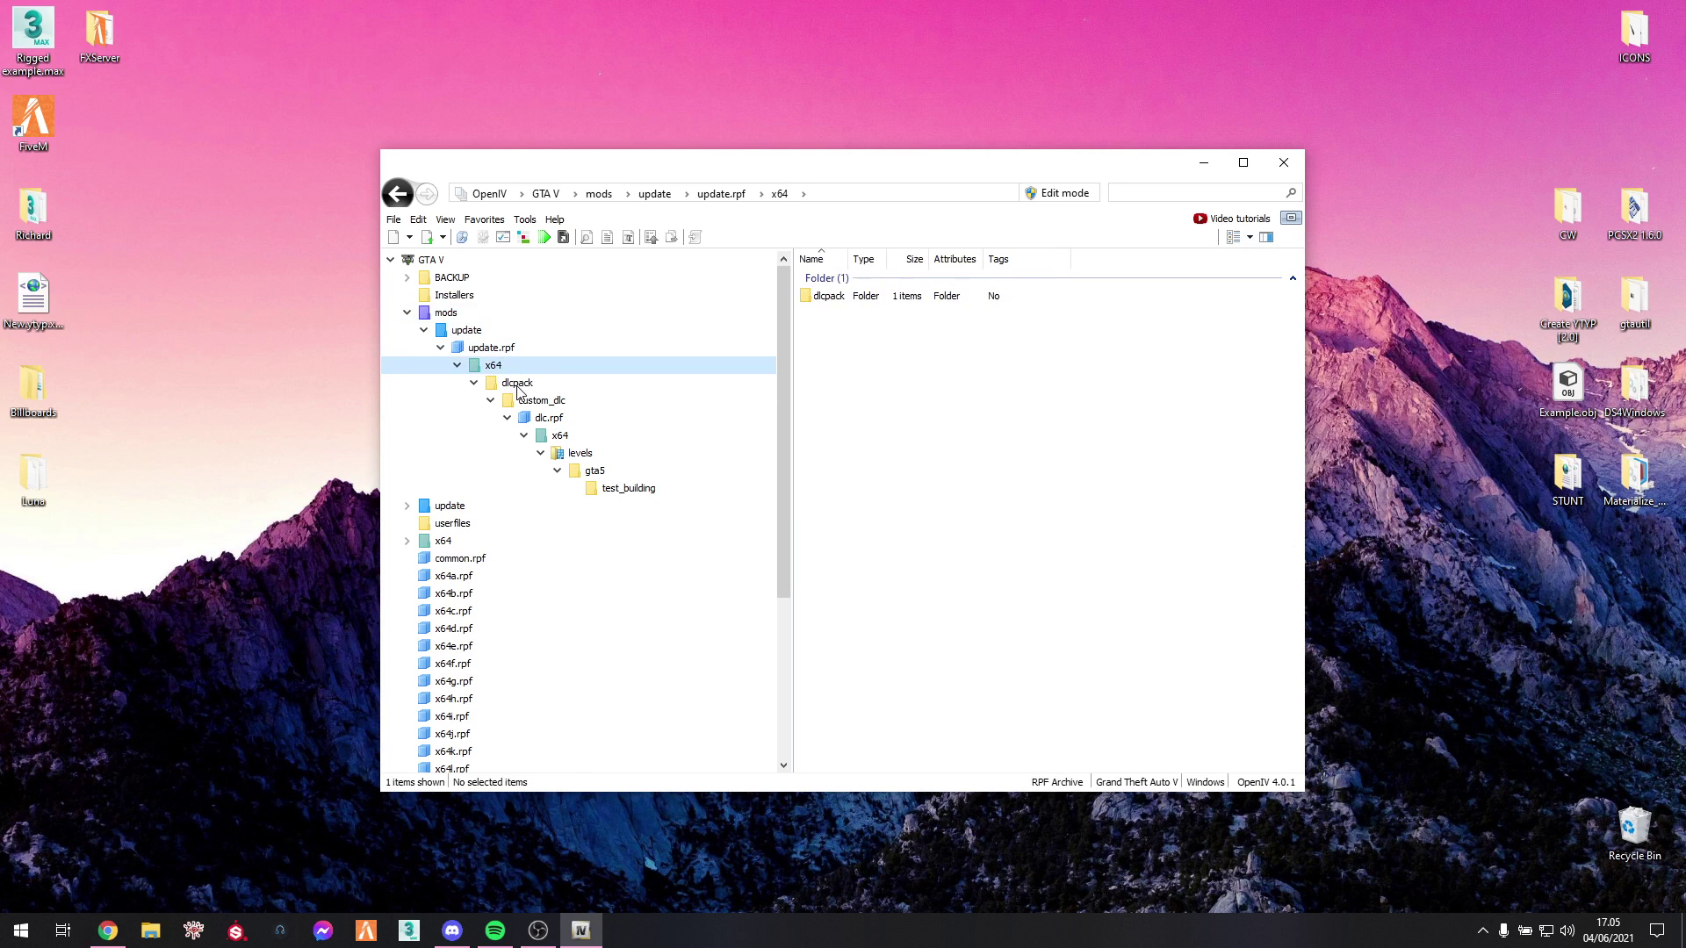
click(519, 387)
click(555, 405)
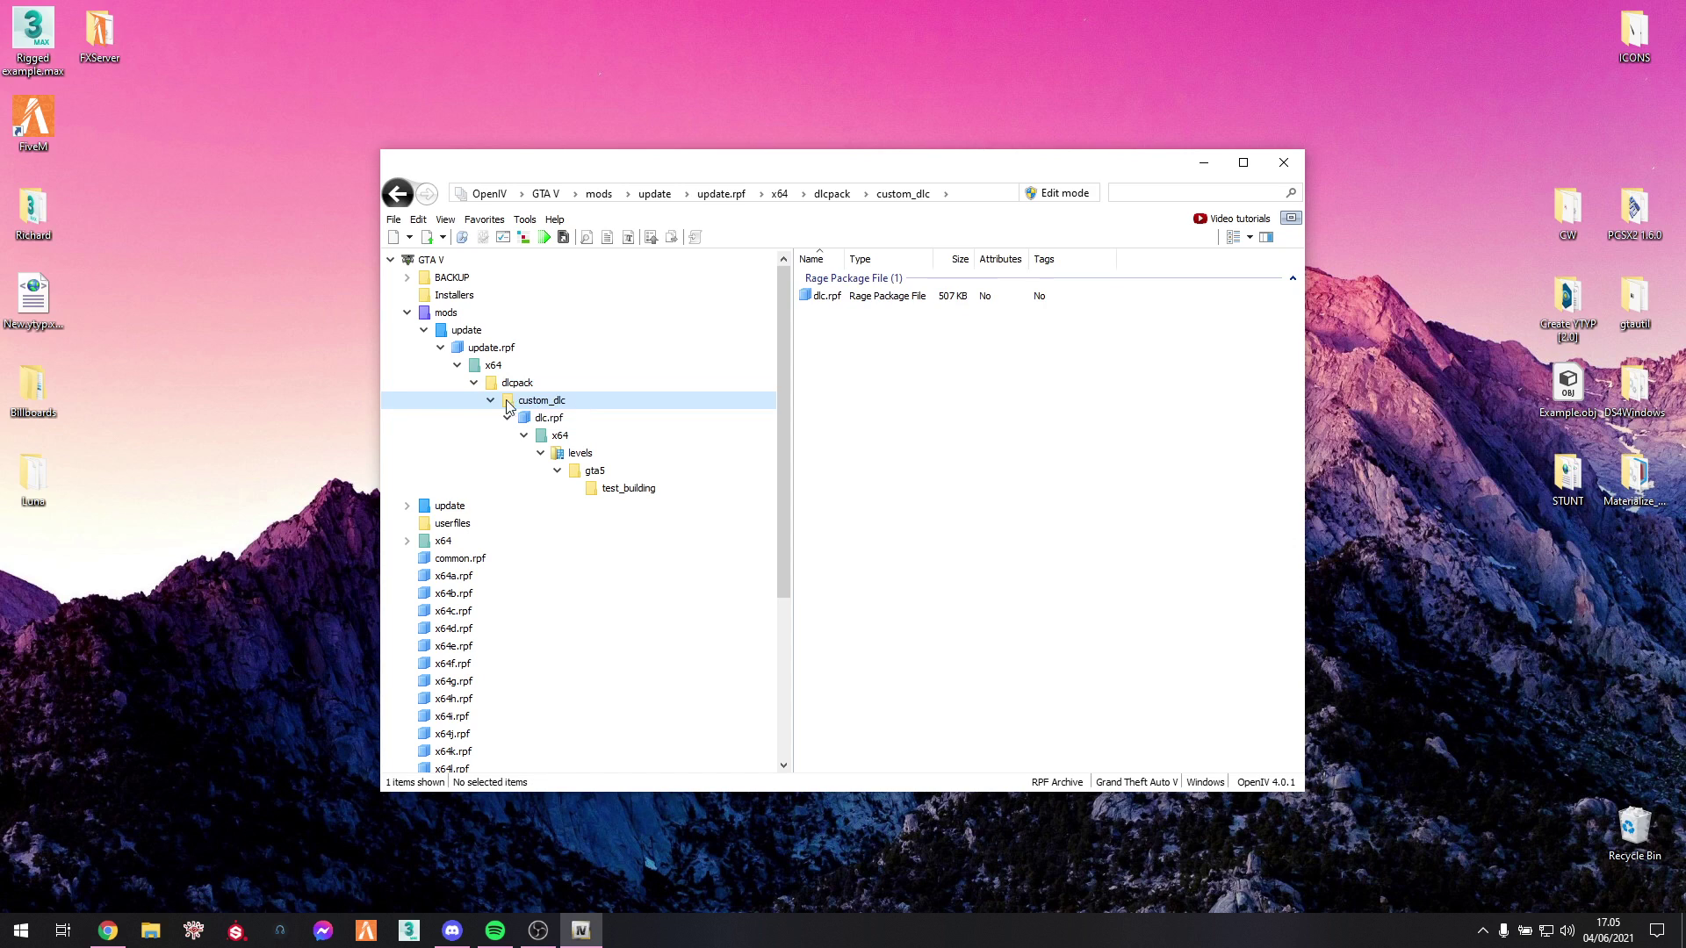
Open dlc.rpf > x64 > levels > gta5, check test_building's model, and return to gta5
click(549, 420)
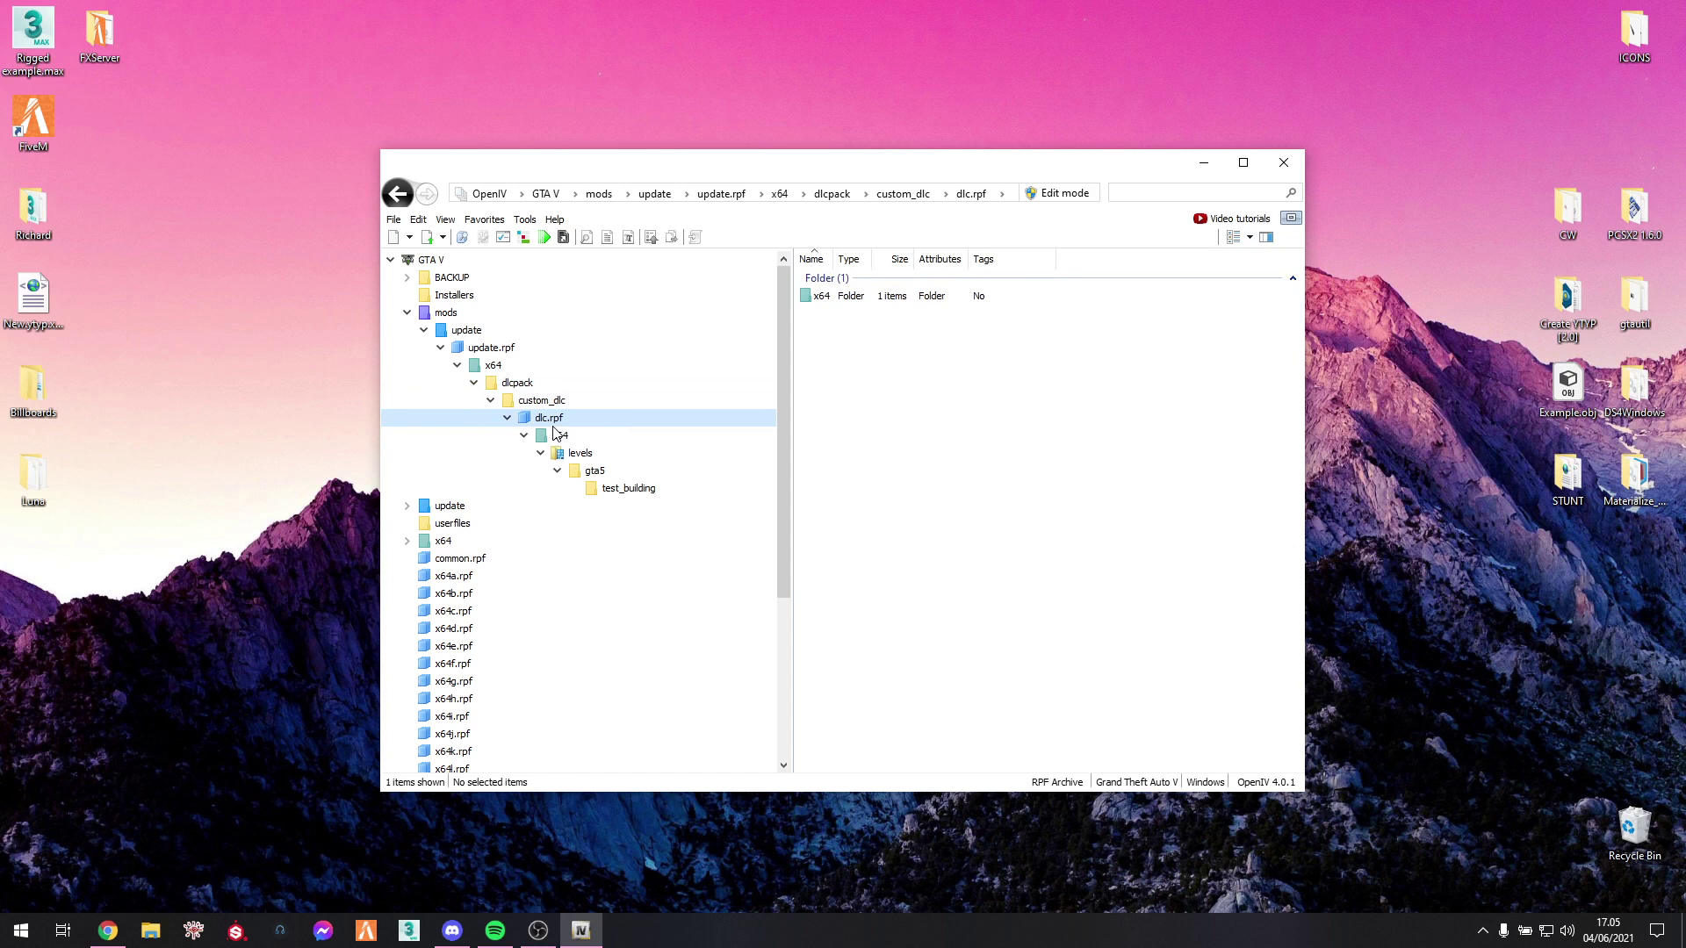
click(559, 435)
click(578, 453)
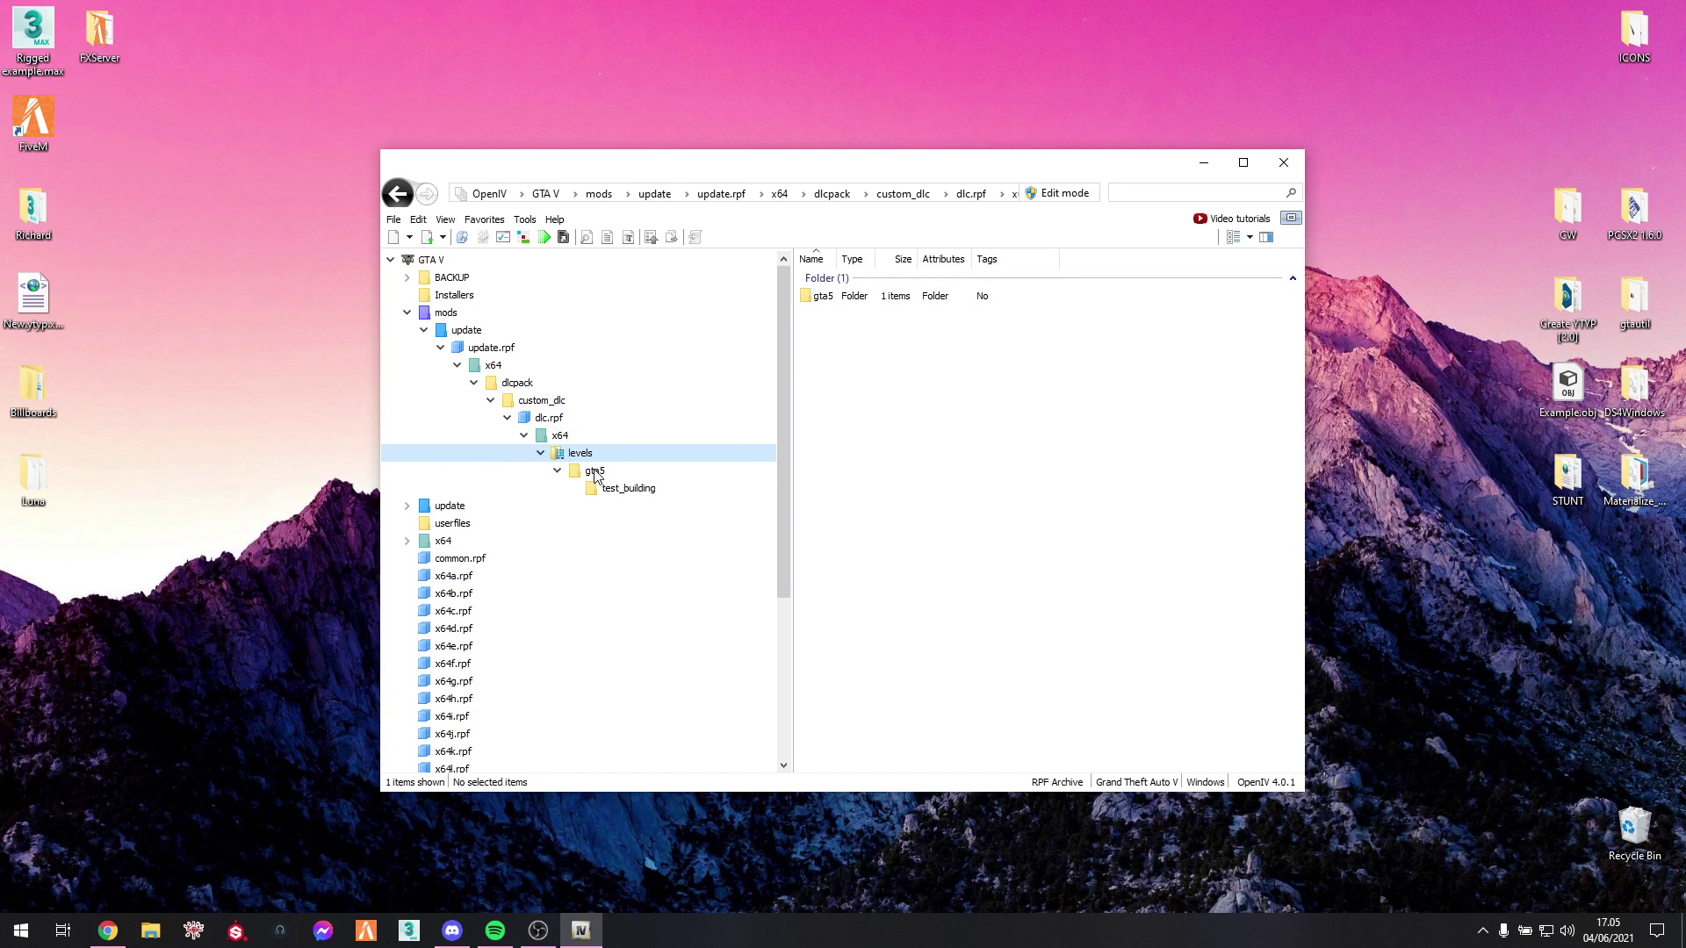
click(596, 471)
click(627, 490)
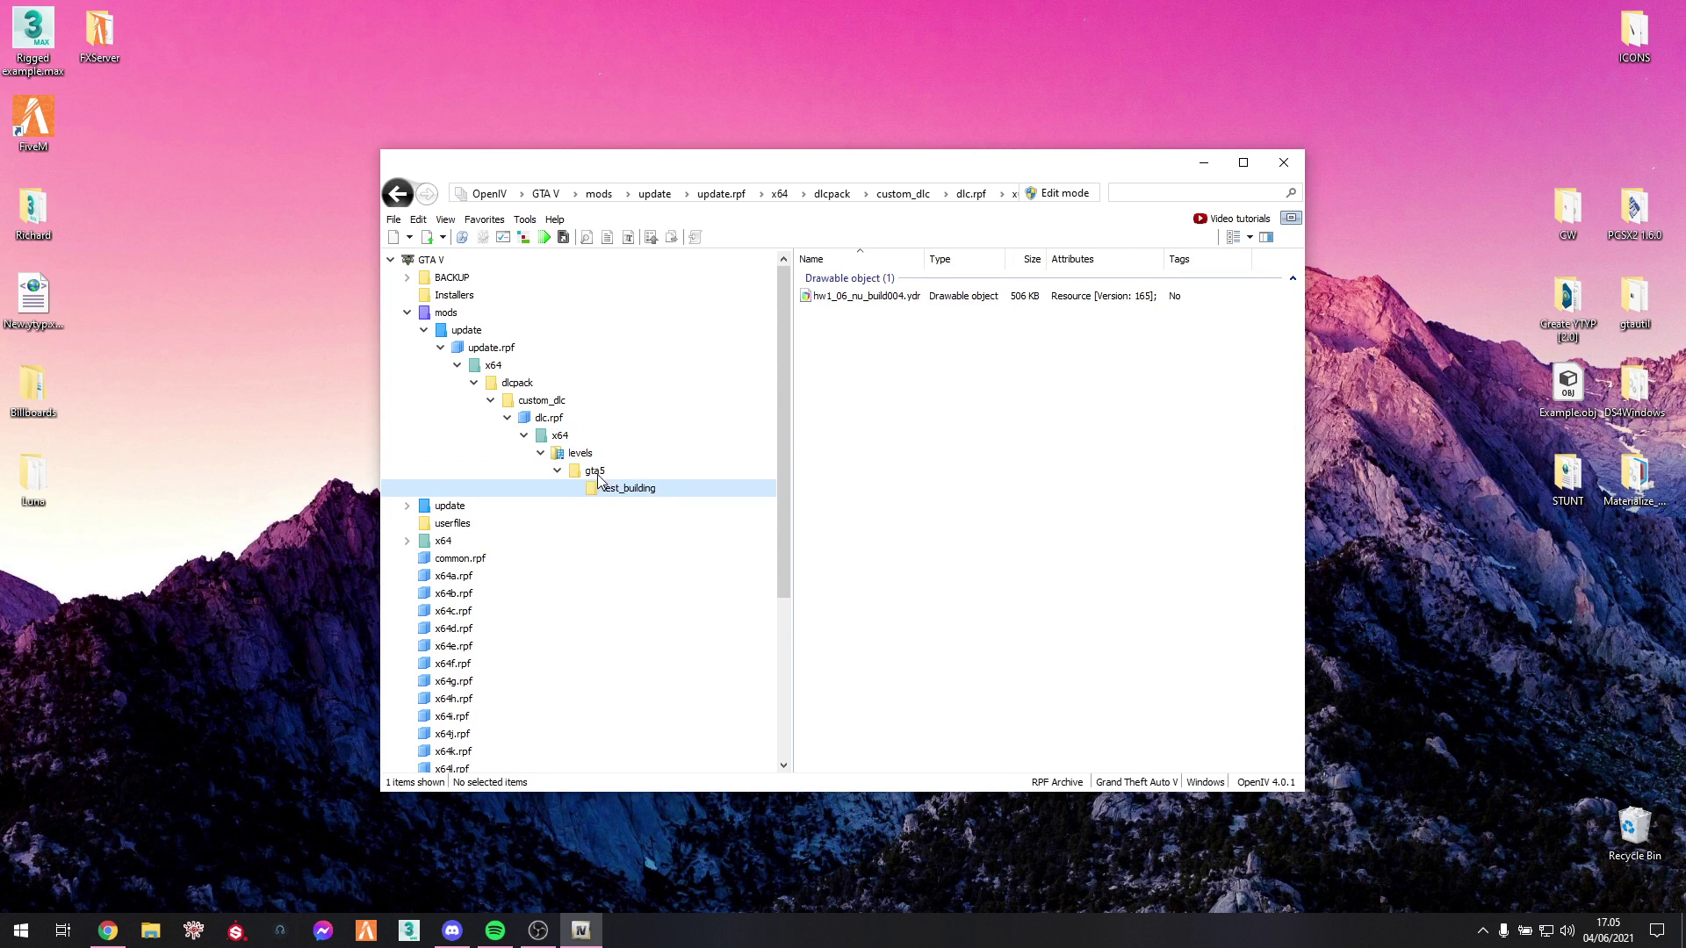
click(691, 470)
Switch the OpenIV archive to Edit mode, accepting the auto-save warning
right_click(801, 379)
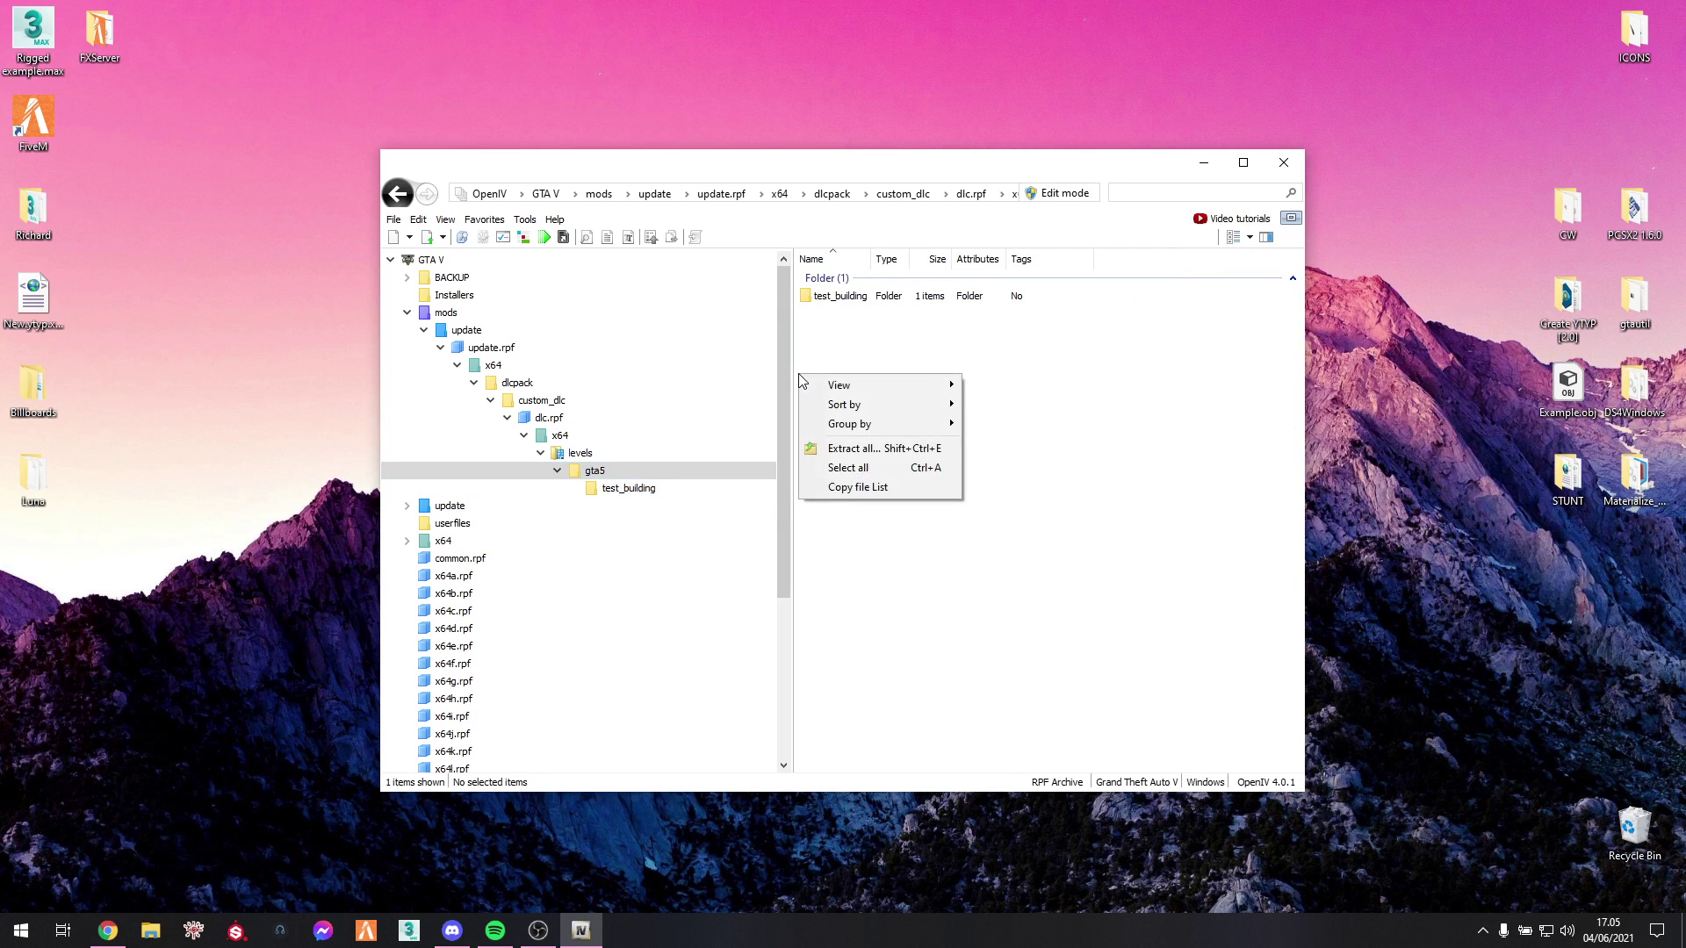
click(1073, 196)
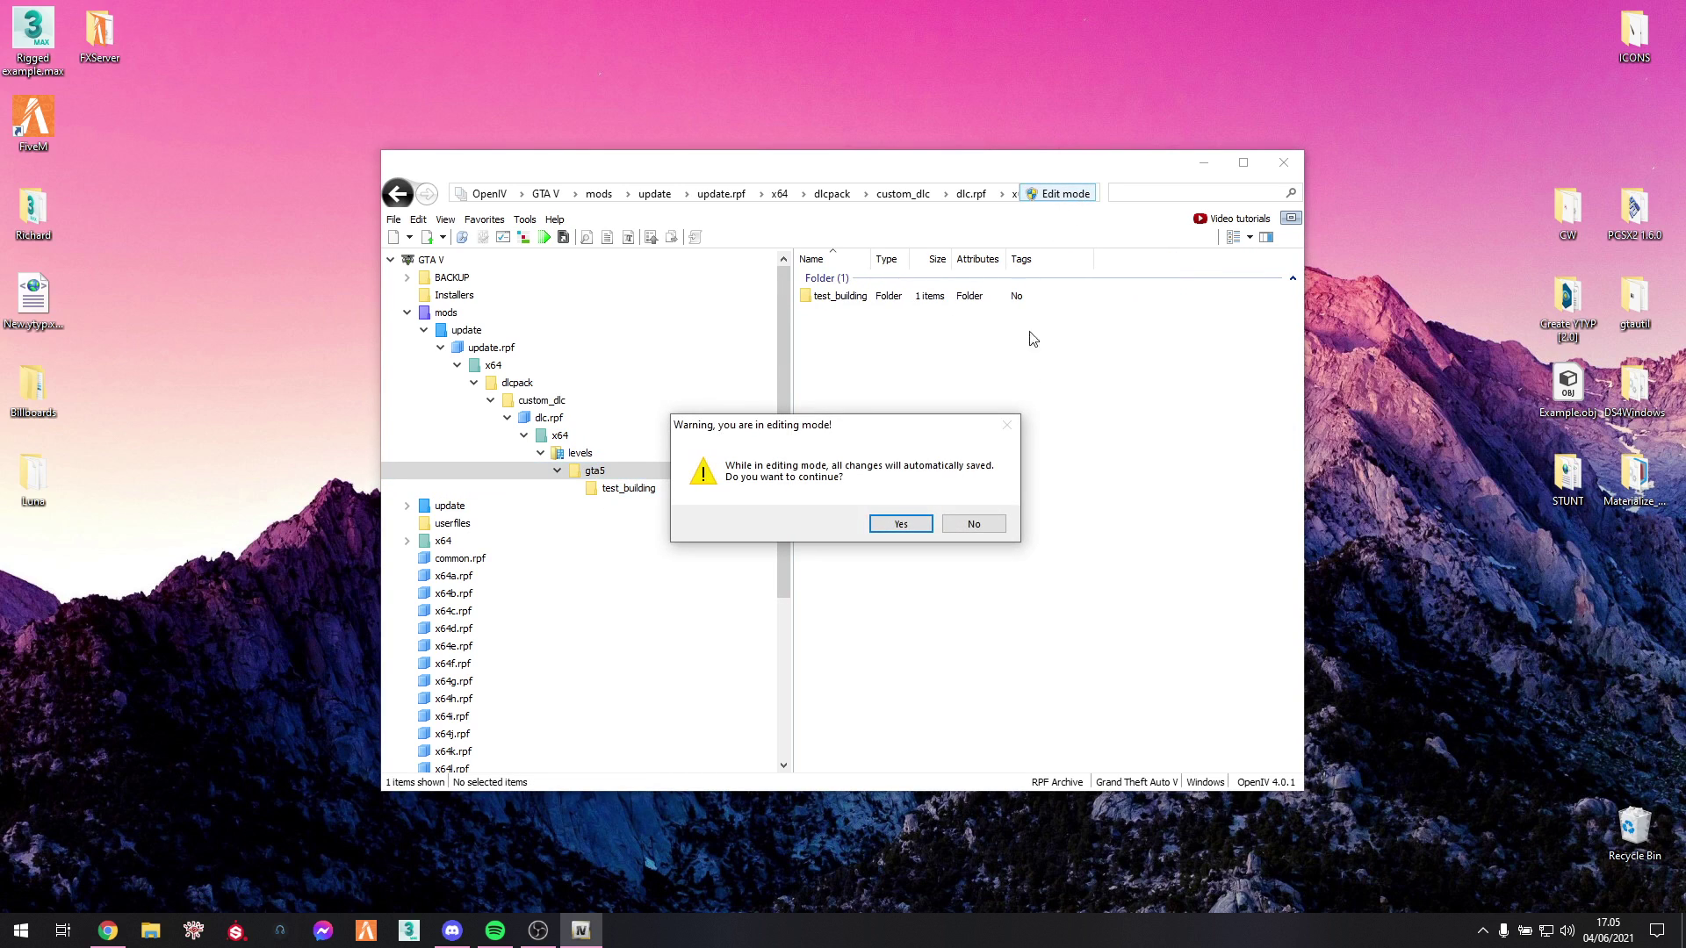
click(901, 523)
Create a new folder named tutroial_folder inside gta5 and open it
right_click(873, 388)
mouse_move(946, 504)
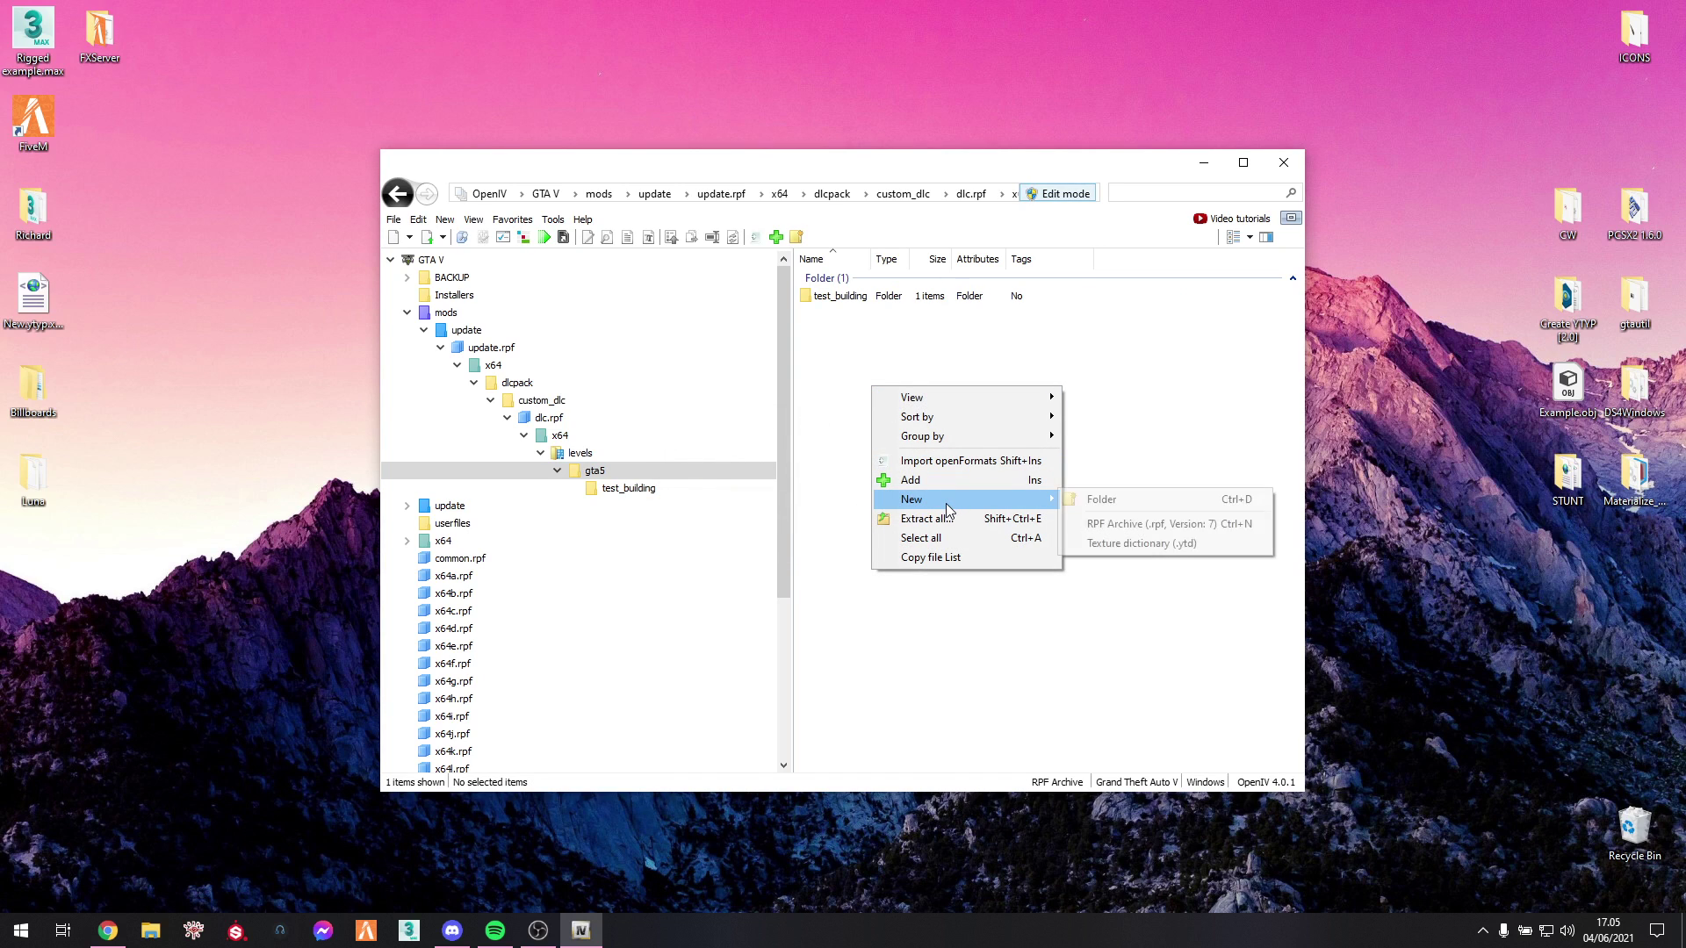
click(1115, 503)
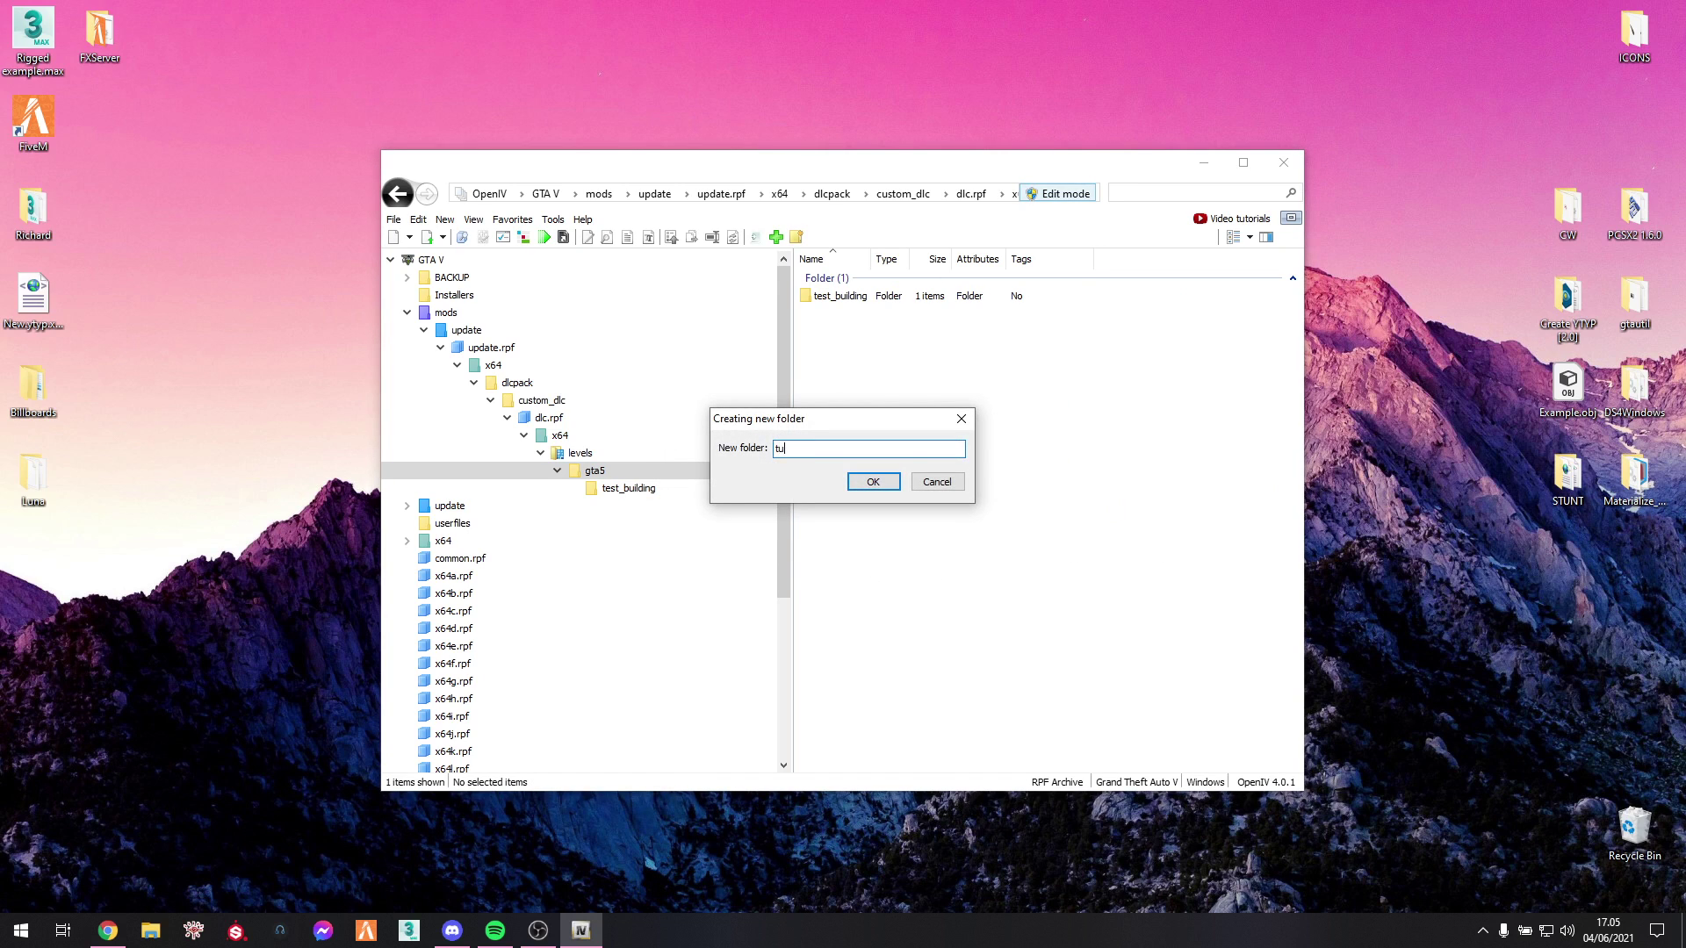
text(tutroial_folder)
key(Return)
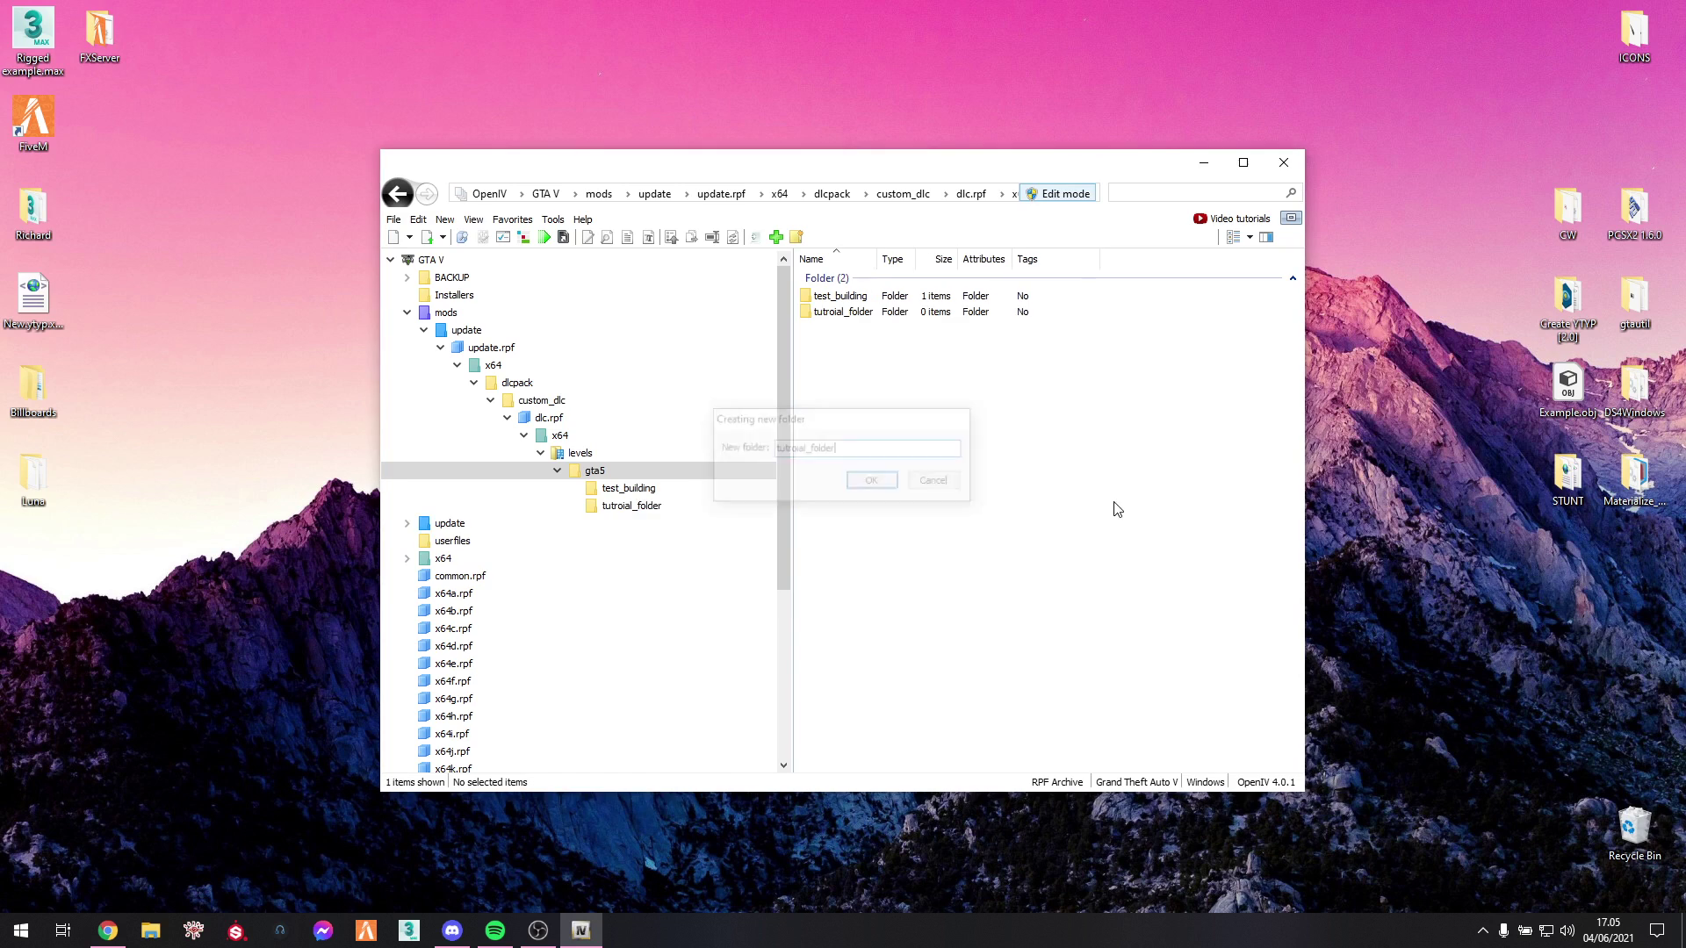
double_click(865, 315)
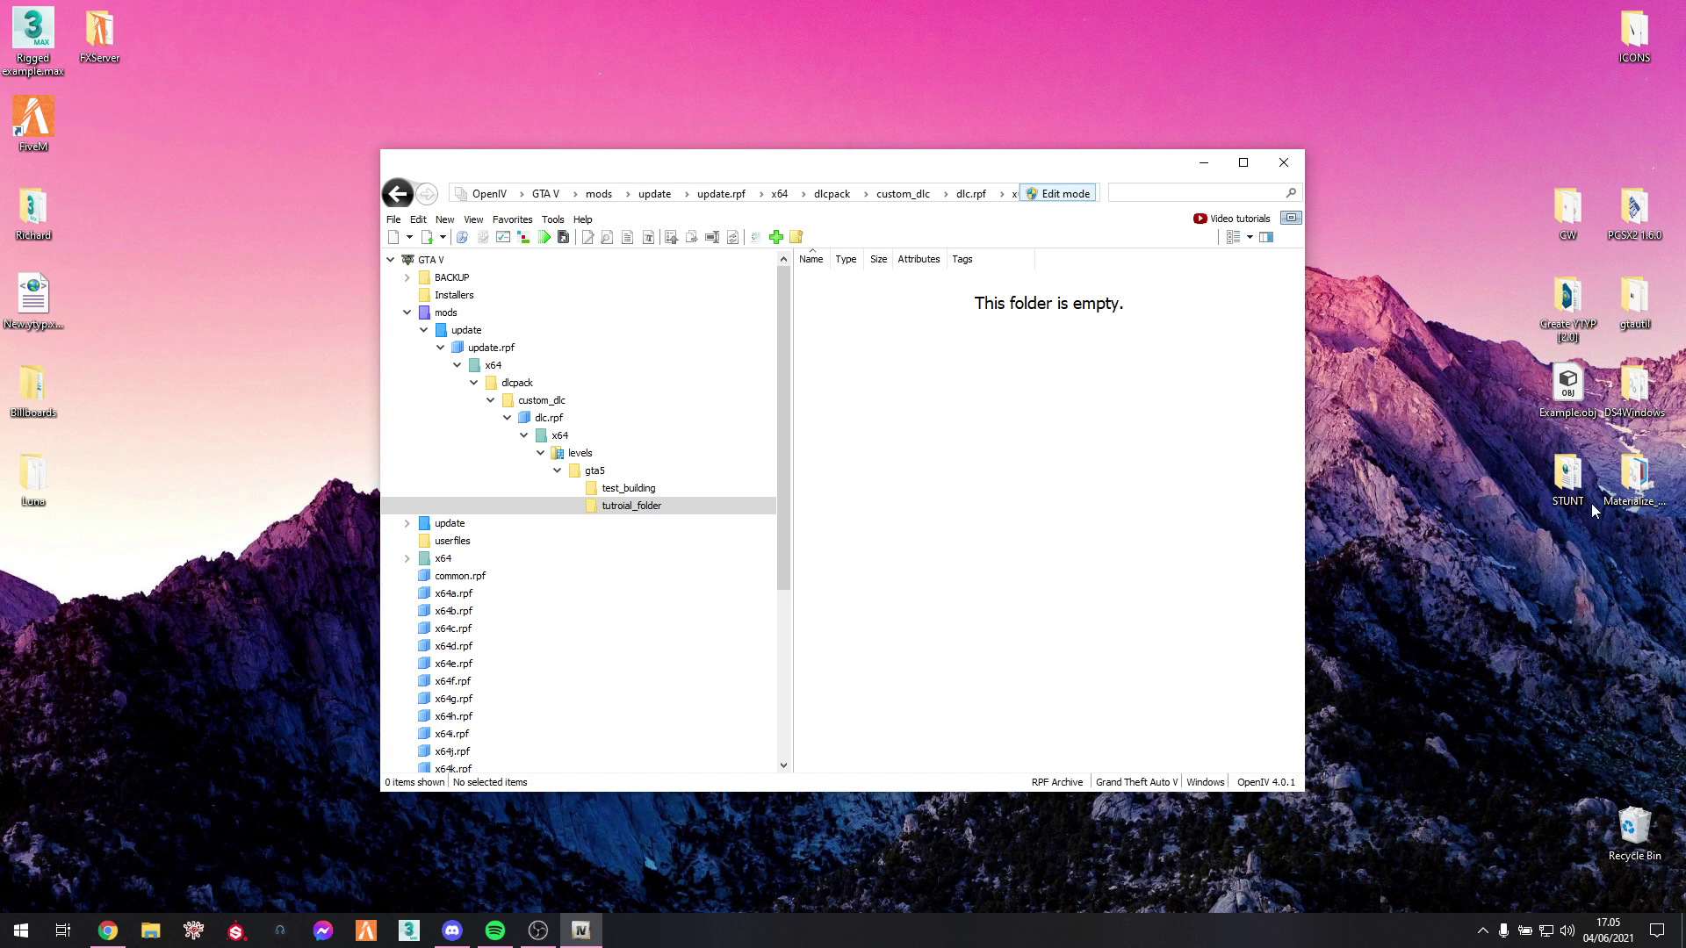
Switch over to the Richard folder in File Explorer
click(1568, 387)
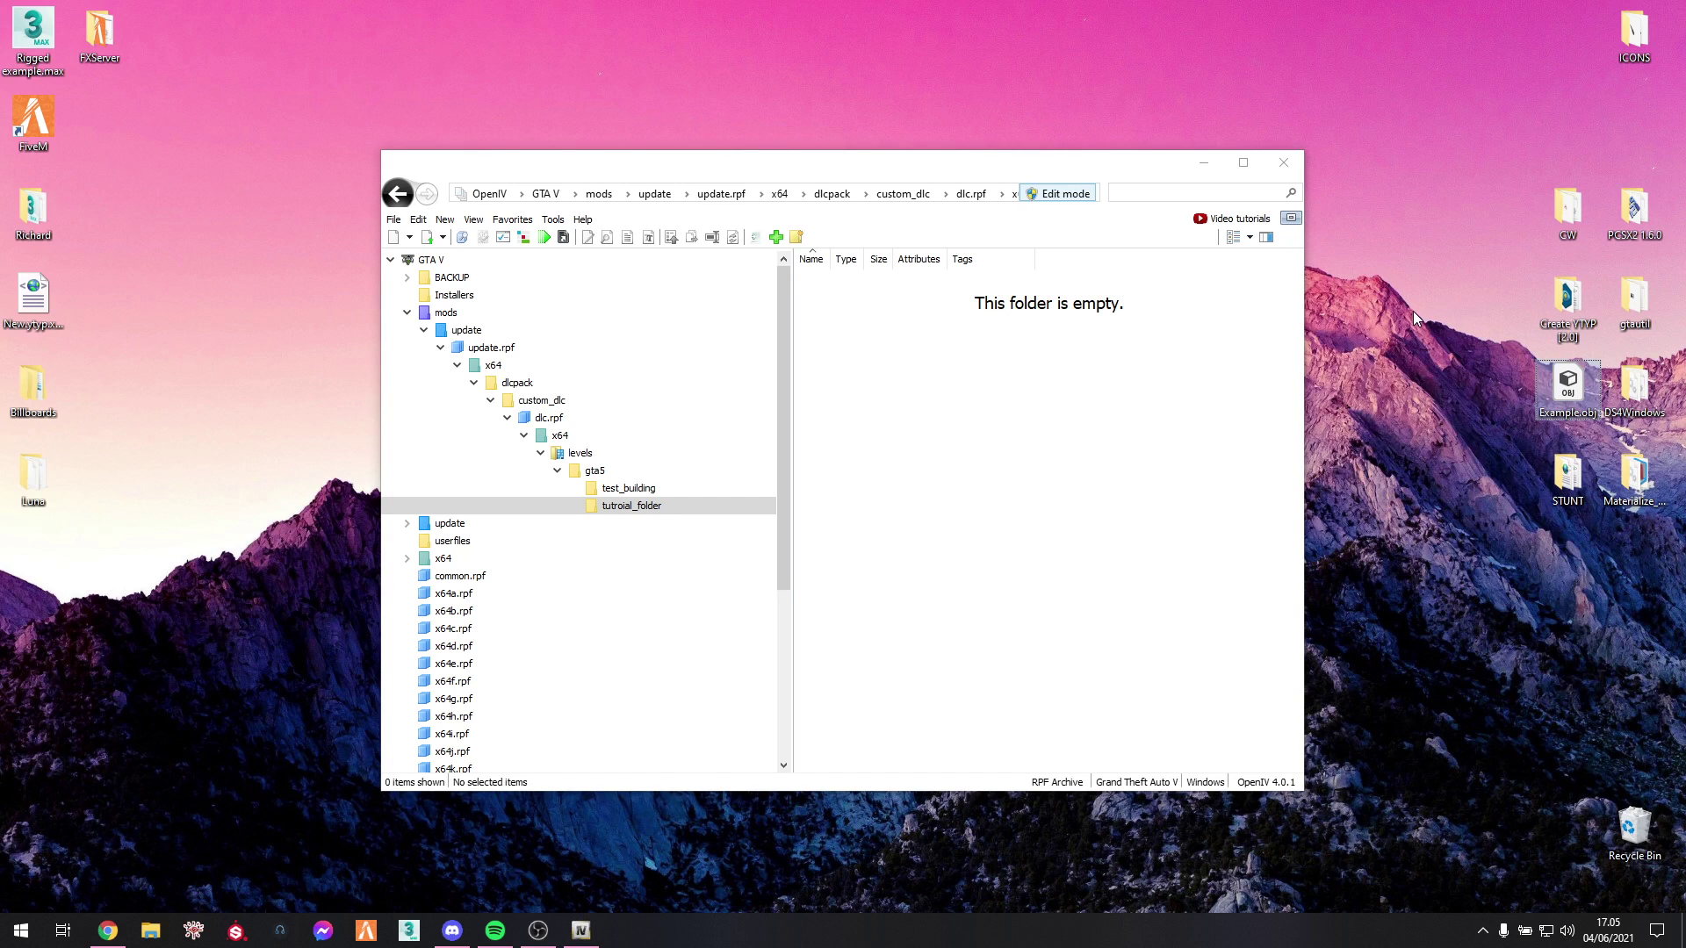
click(156, 264)
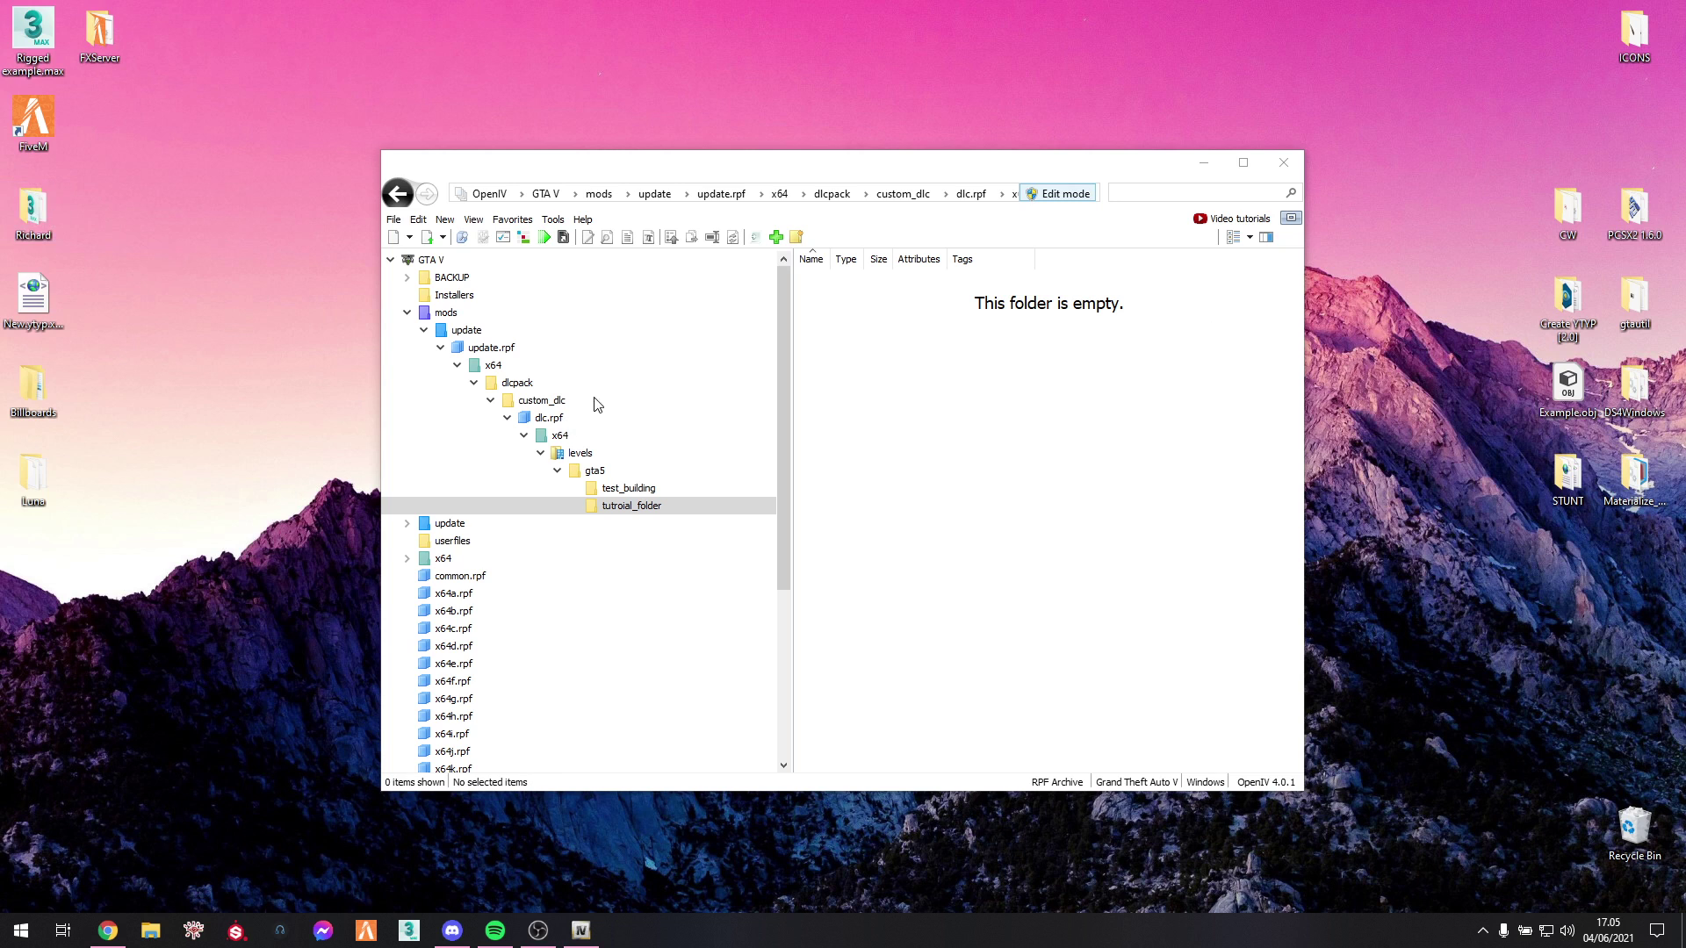
key(alt+Tab)
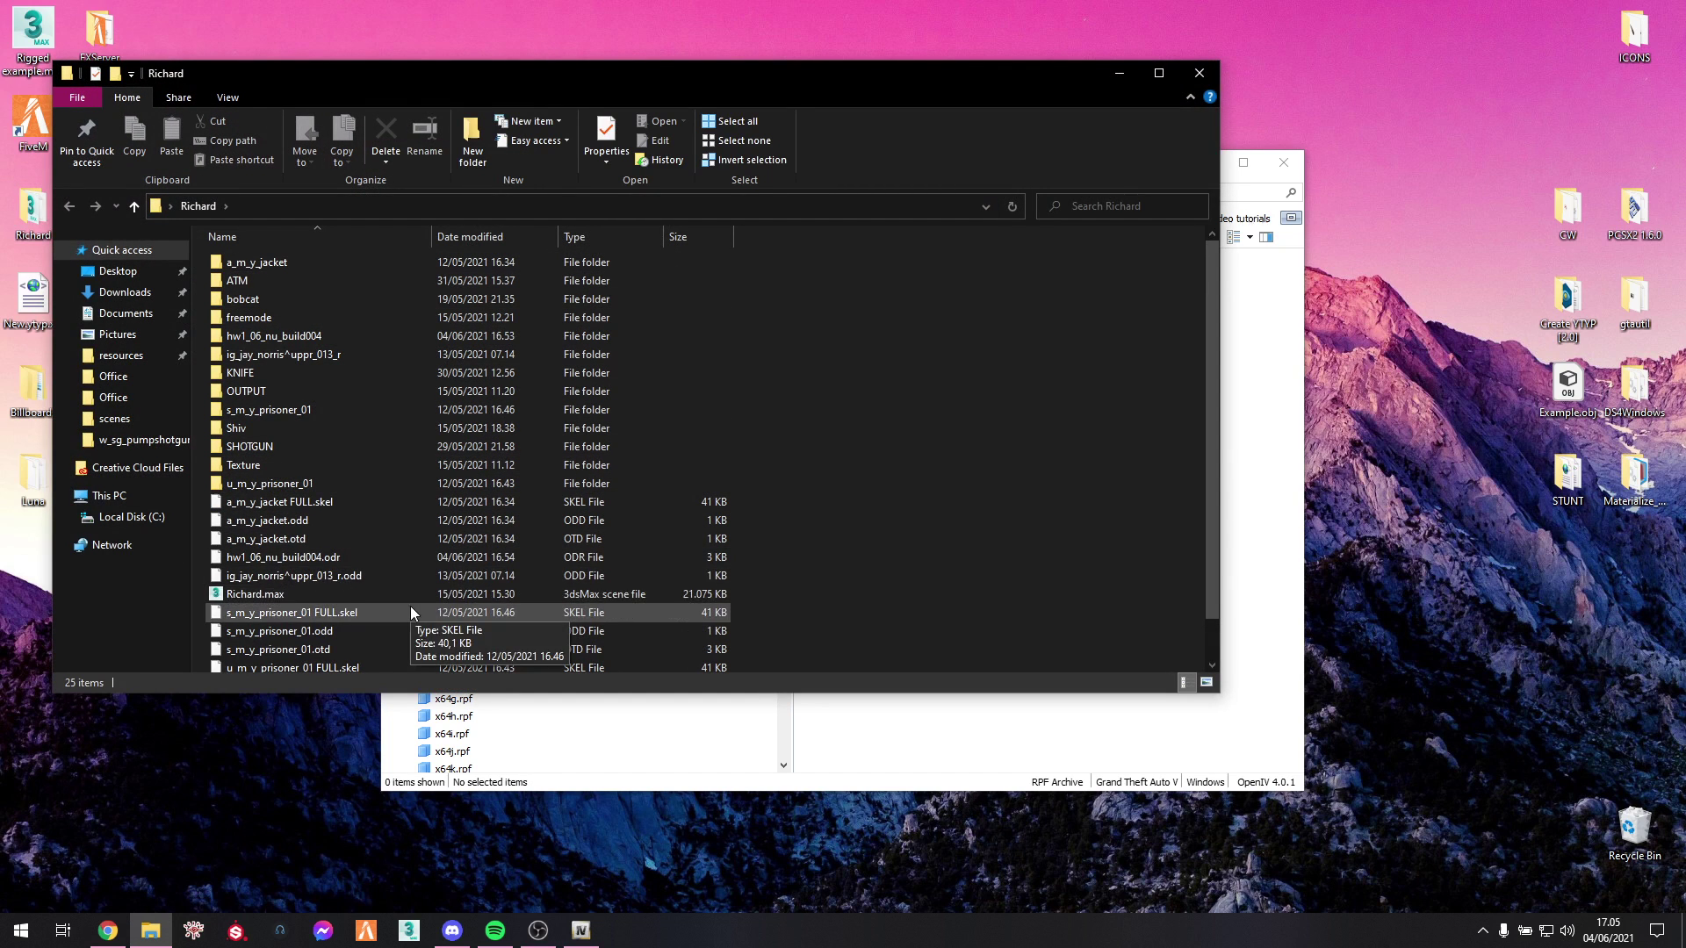
Drag hw1_06_nu_build004.odr from the Richard folder into tutroial_folder, importing it as a .ydr
scroll(377, 584, down, 1)
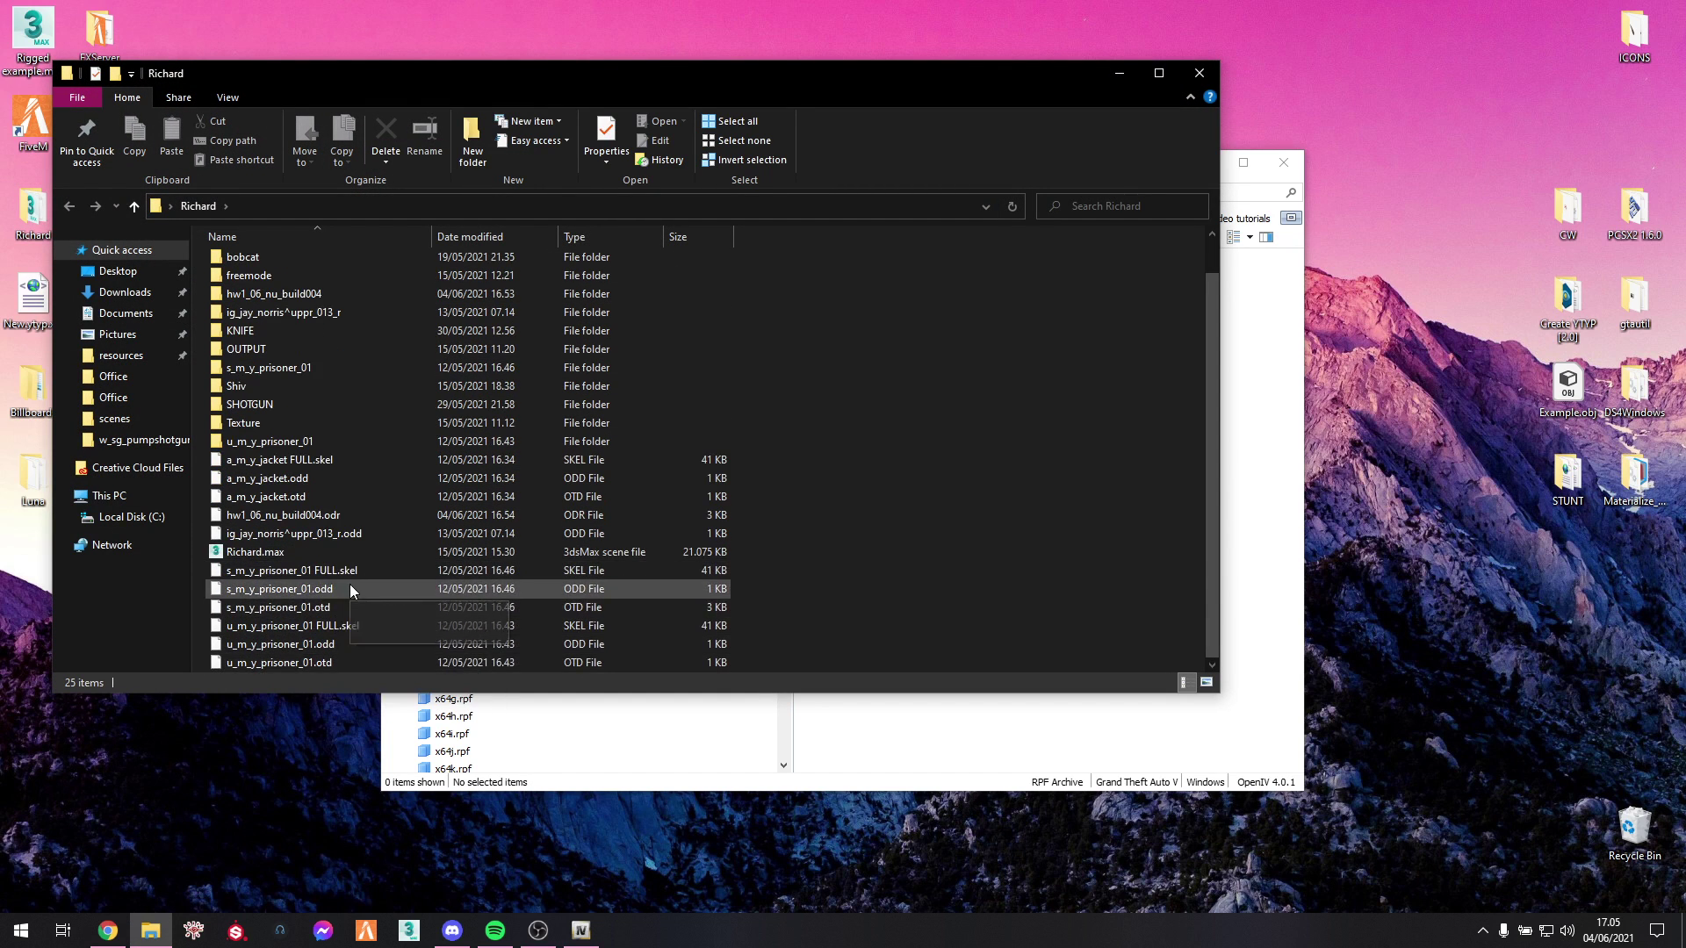
click(298, 530)
click(288, 517)
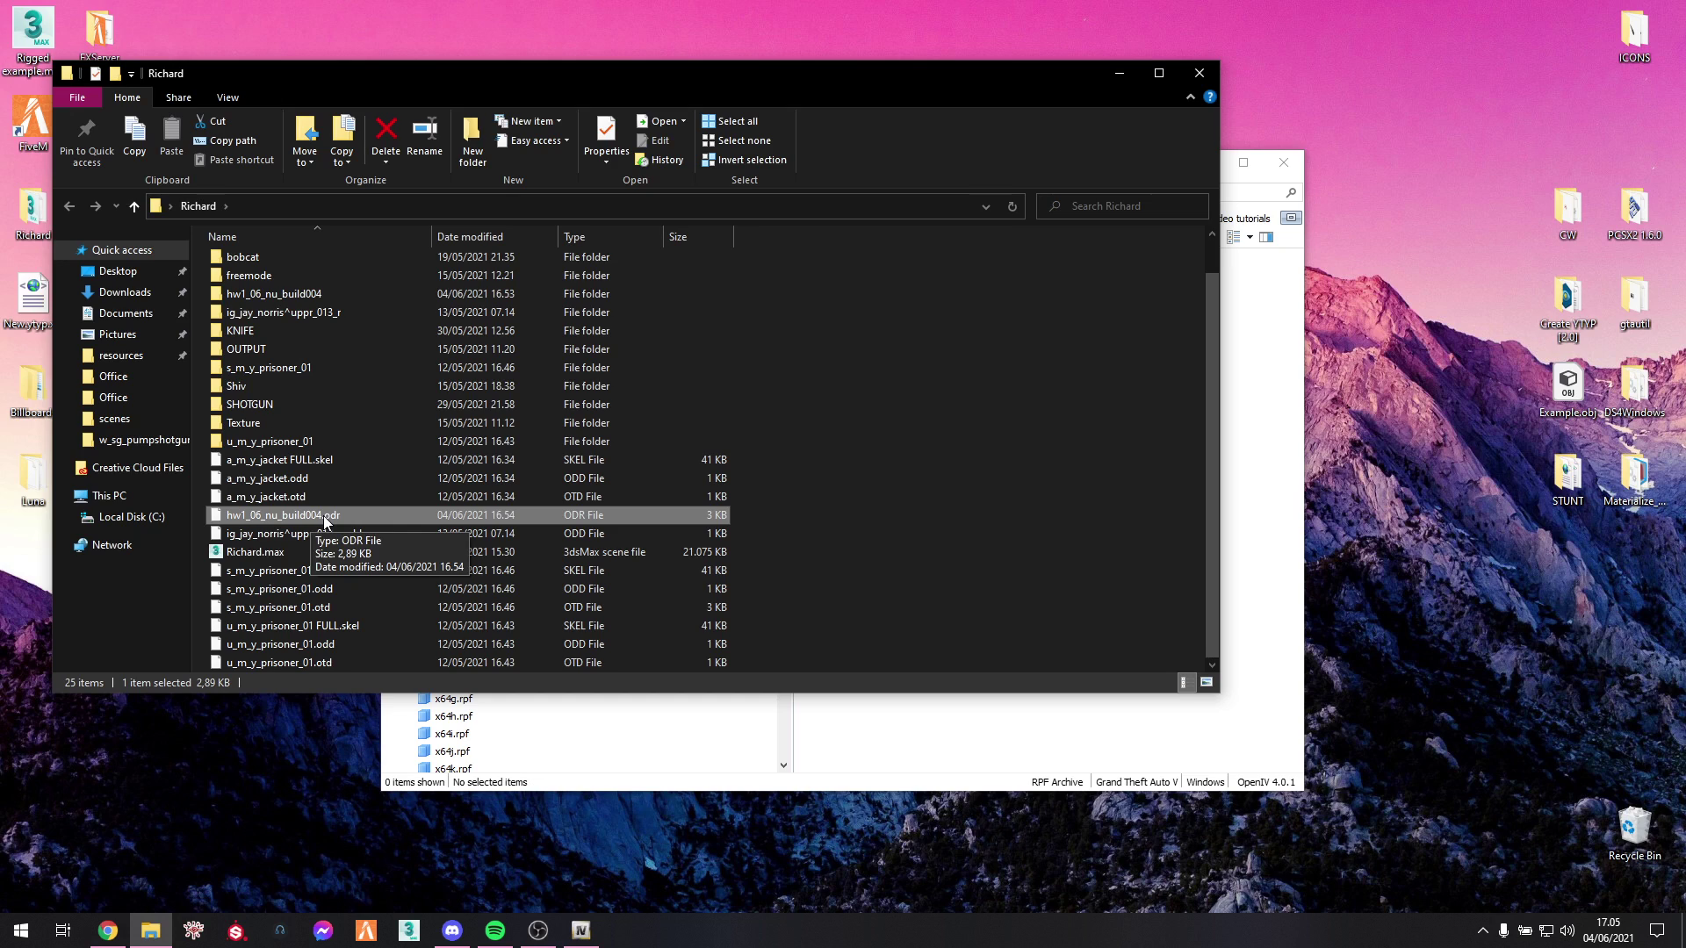
drag(324, 520, 1067, 724)
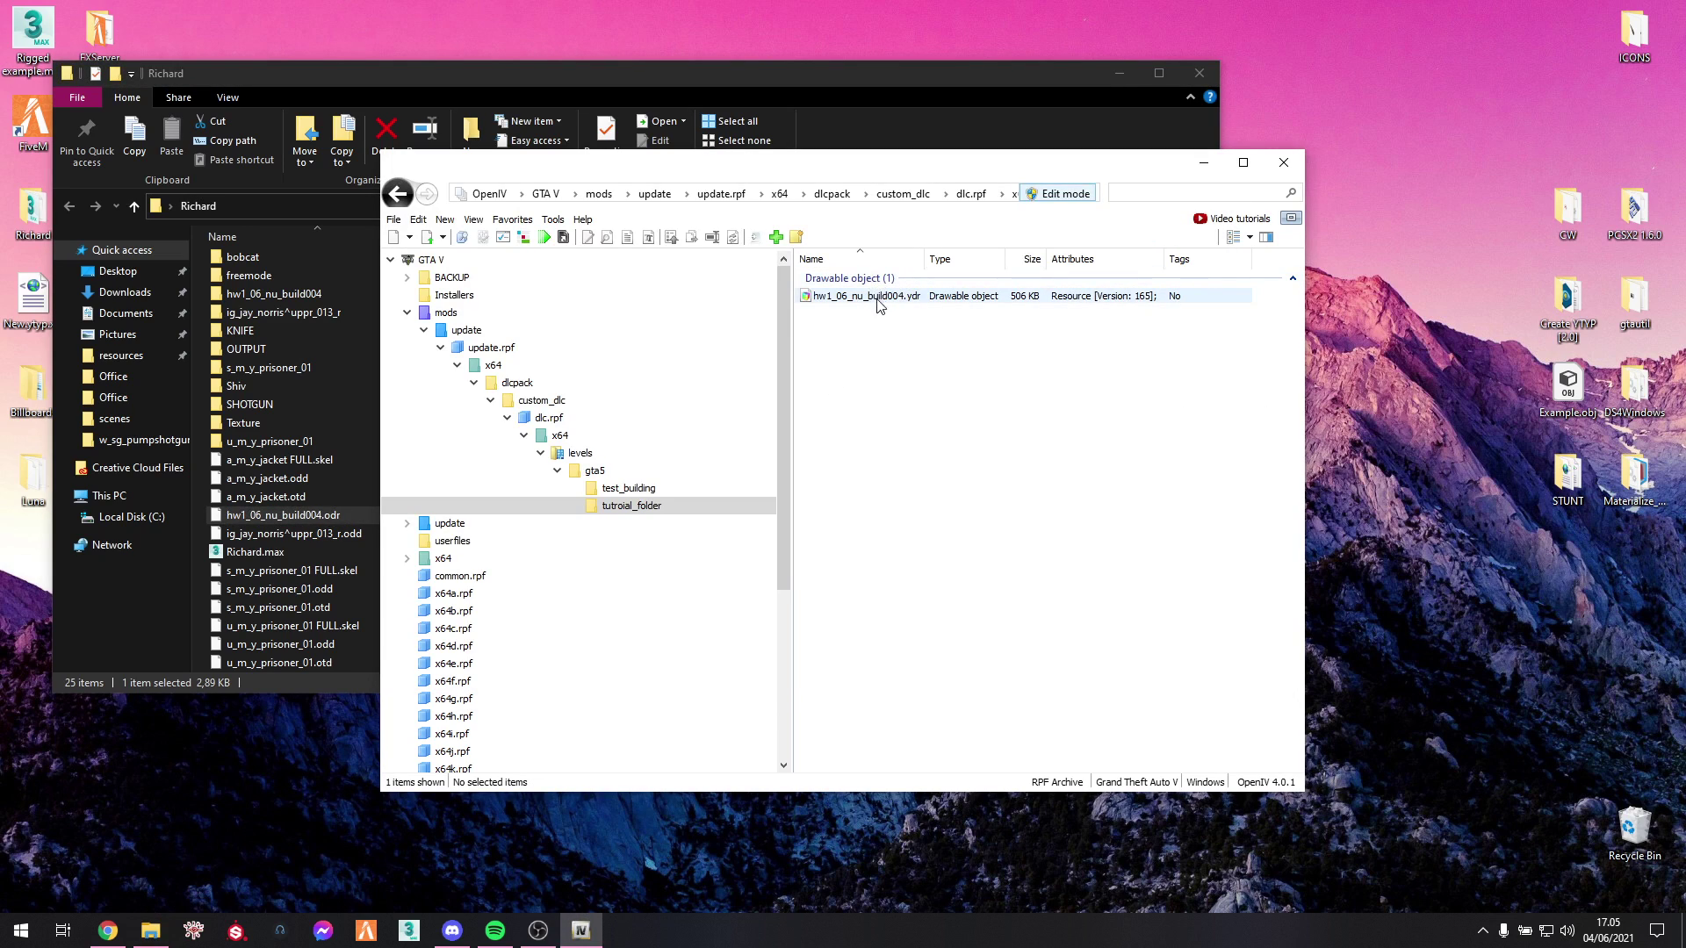
click(895, 299)
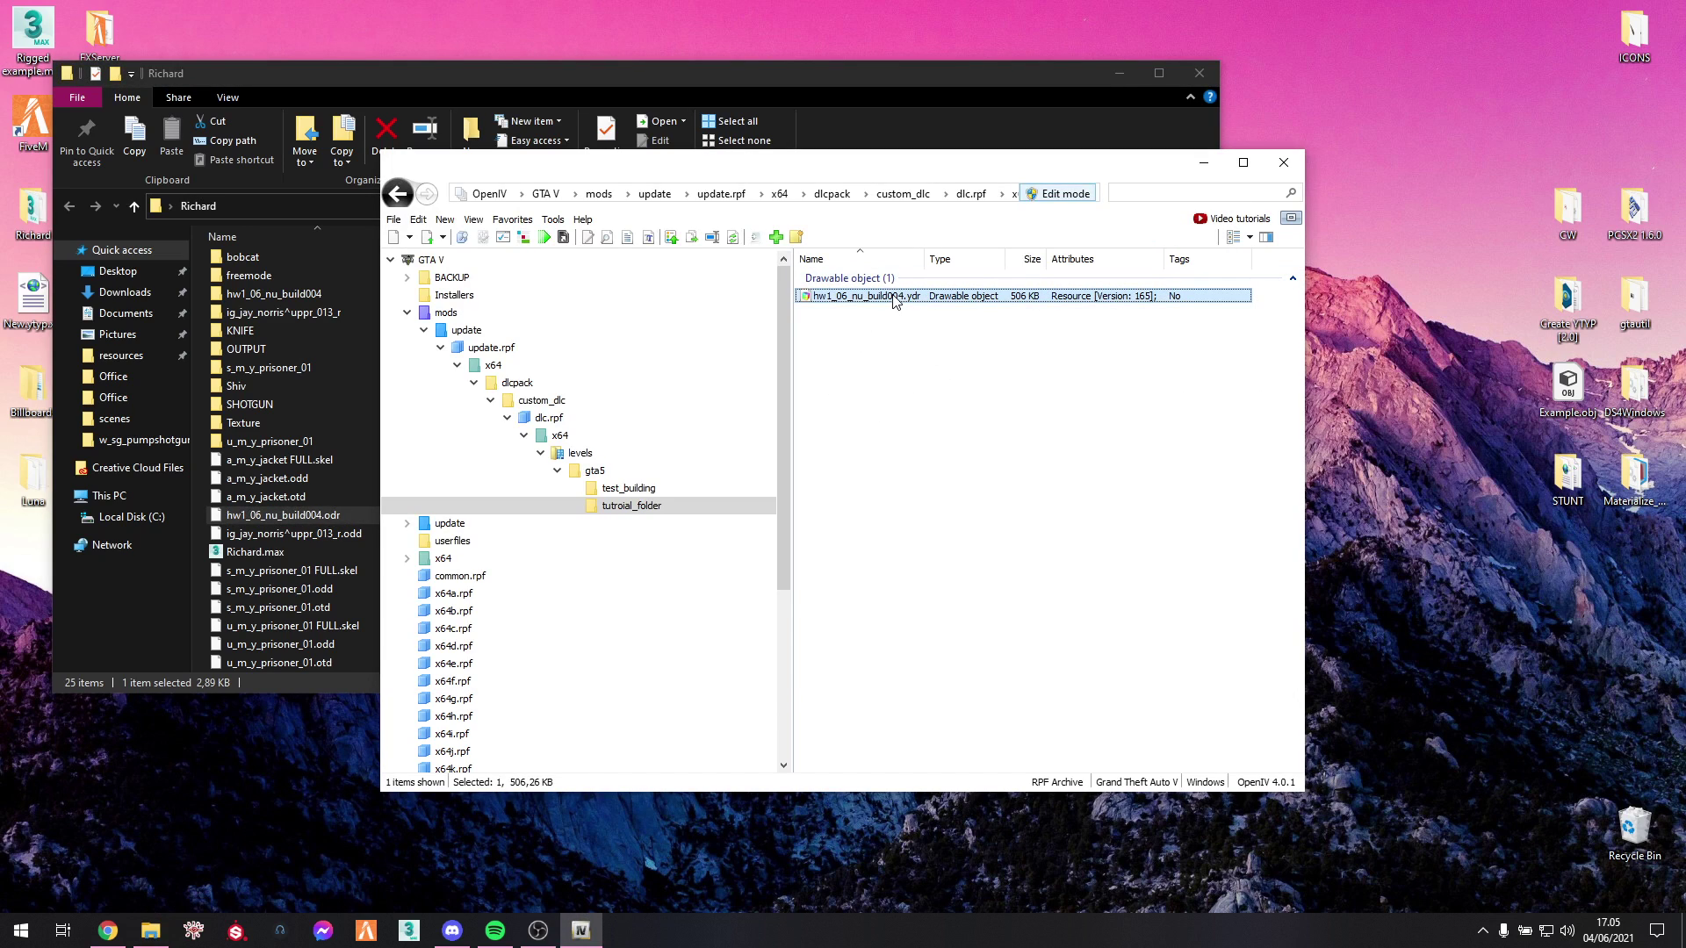